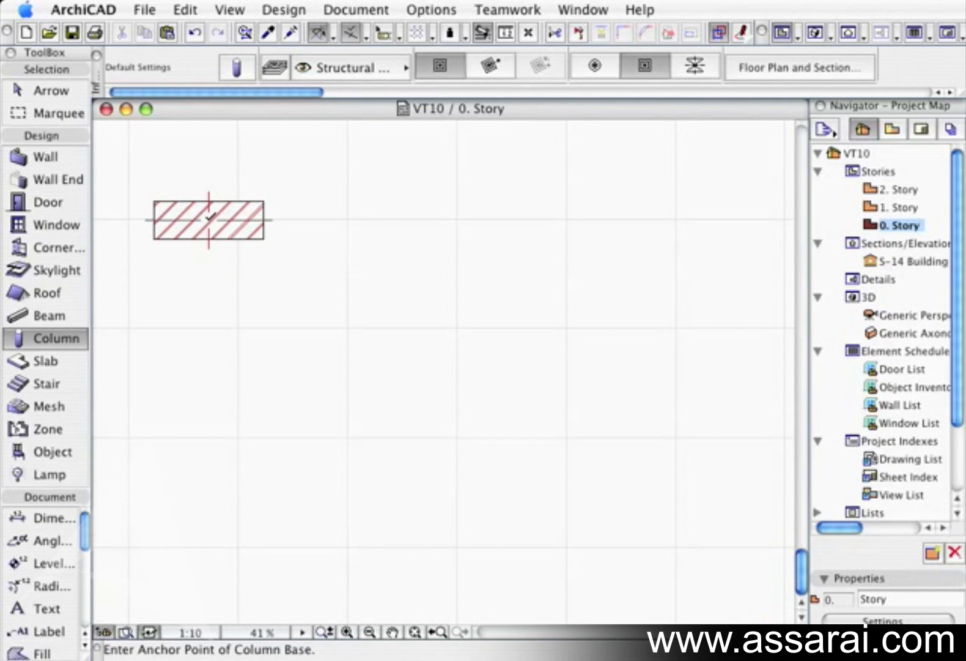
# Set the column's core anchor point to the lower-left corner and place a column at the first column's upper-right corner
pyautogui.click(238, 67)
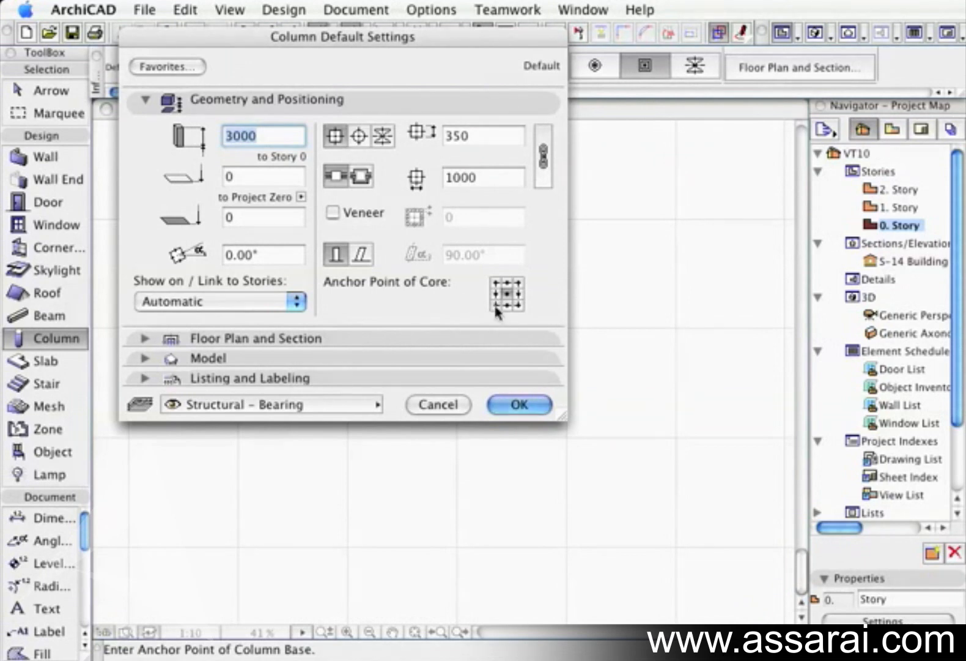
pyautogui.click(505, 406)
pyautogui.click(264, 201)
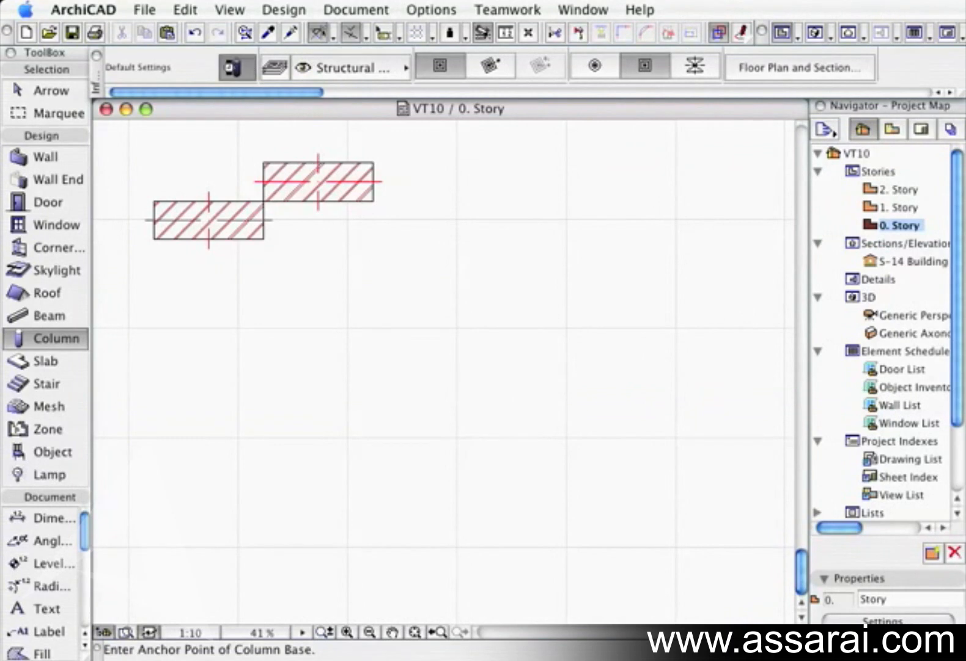
# Set the core anchor point to the upper-left corner and place a third column at the second column's lower-right corner
pyautogui.click(236, 68)
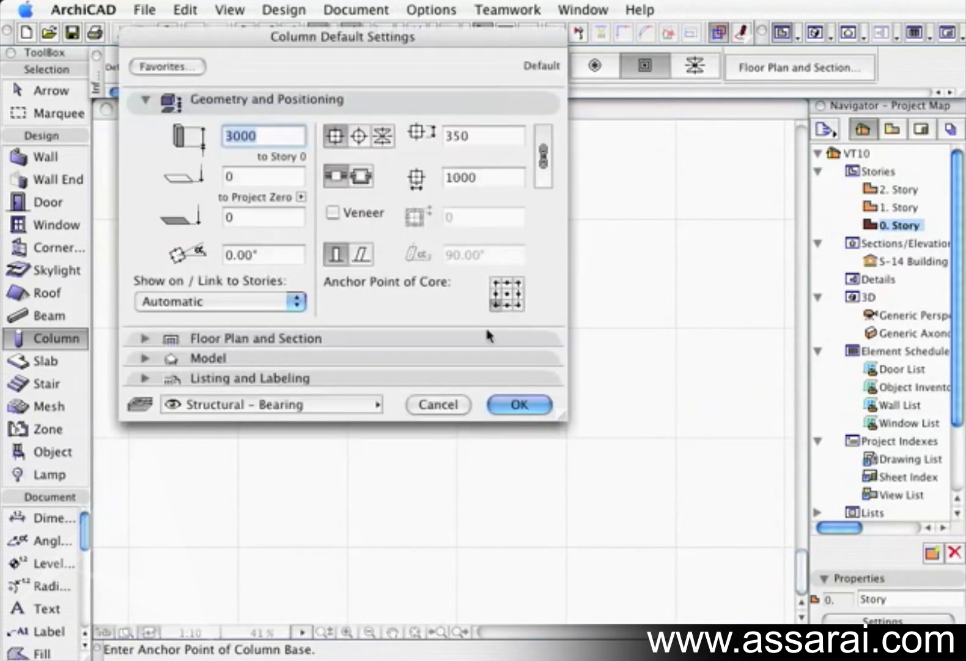
pyautogui.click(498, 283)
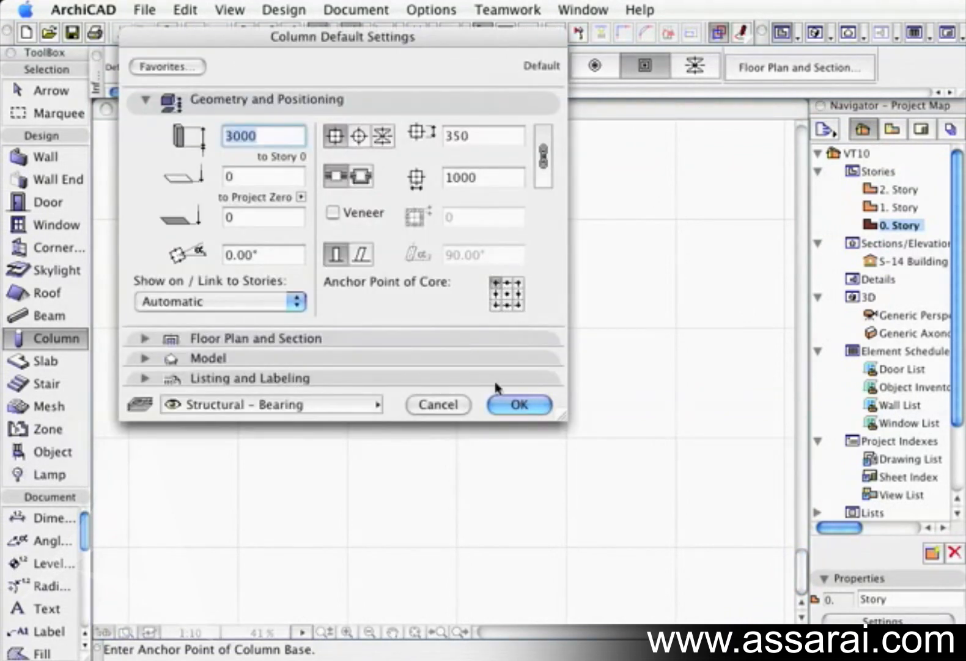
pyautogui.click(505, 404)
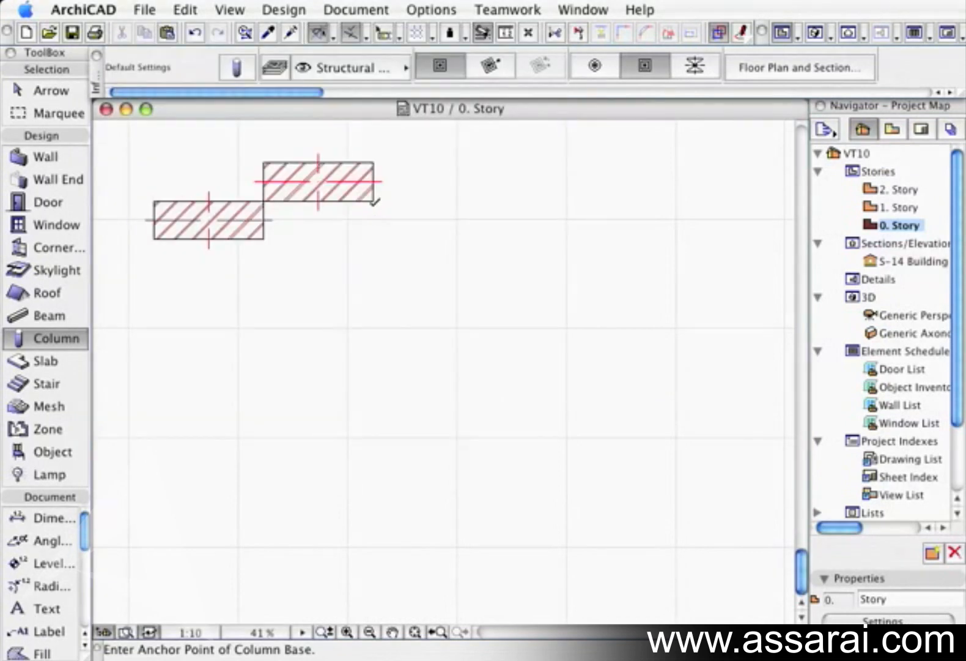
pyautogui.click(372, 201)
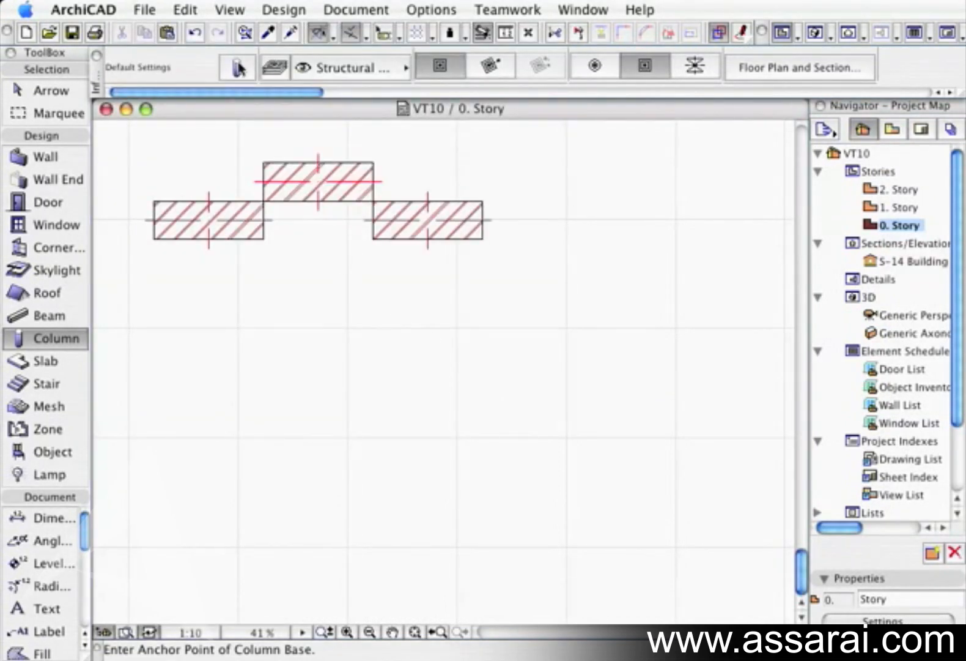
# Set the column rotation angle to 15° and place two columns end to end, starting at the third column's lower-right corner
pyautogui.click(237, 67)
pyautogui.doubleClick(251, 255)
pyautogui.write('15')
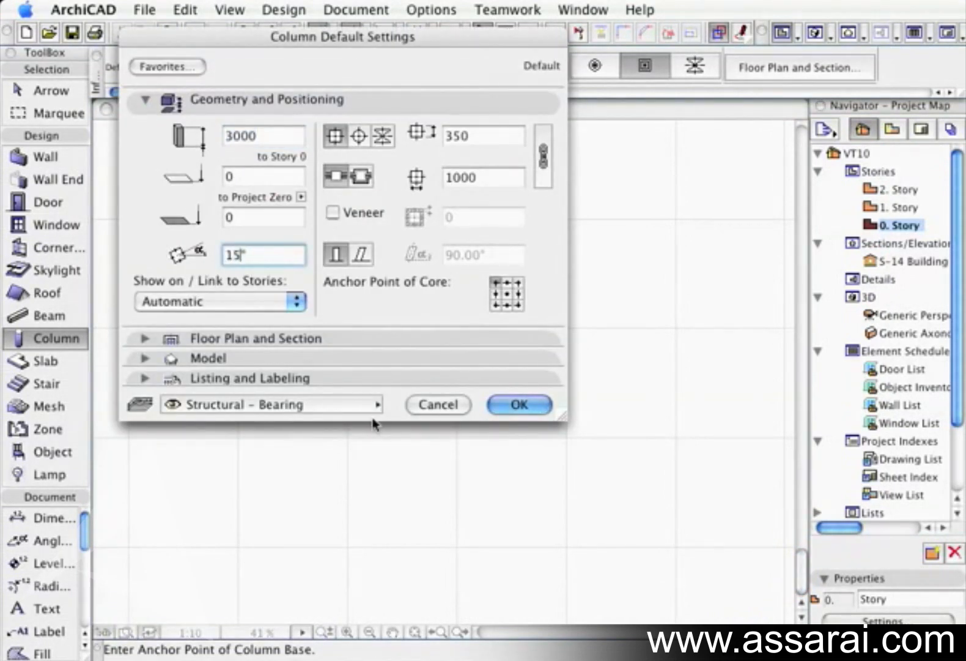
pyautogui.click(517, 406)
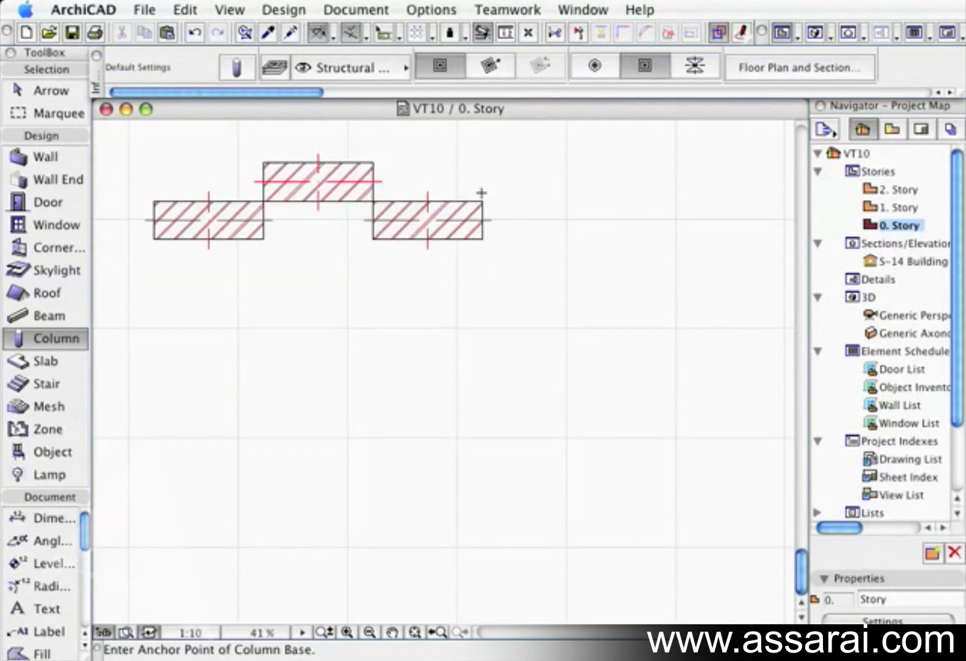
pyautogui.click(485, 235)
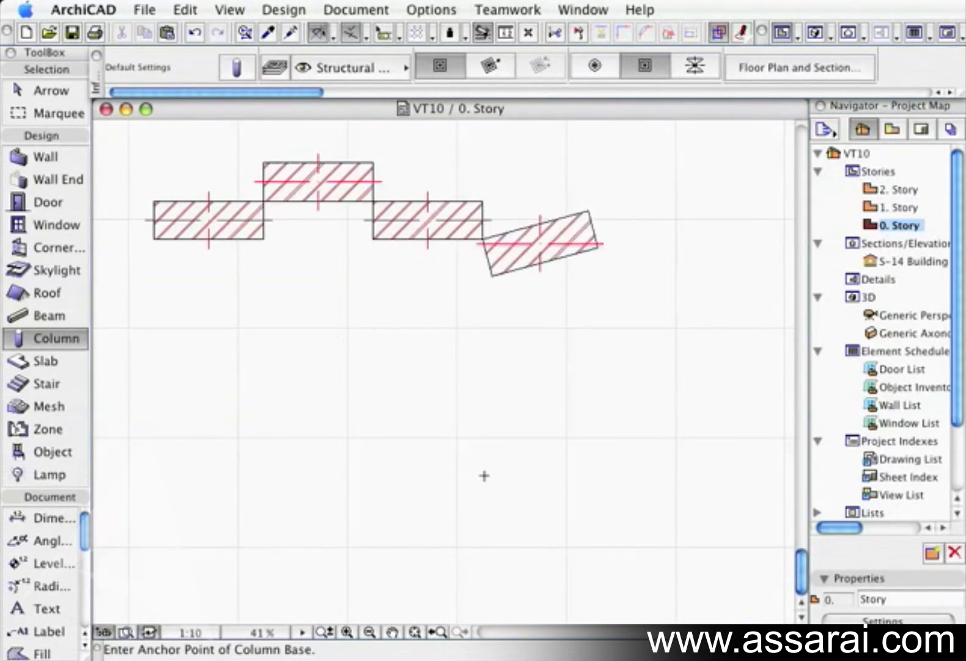
pyautogui.click(590, 211)
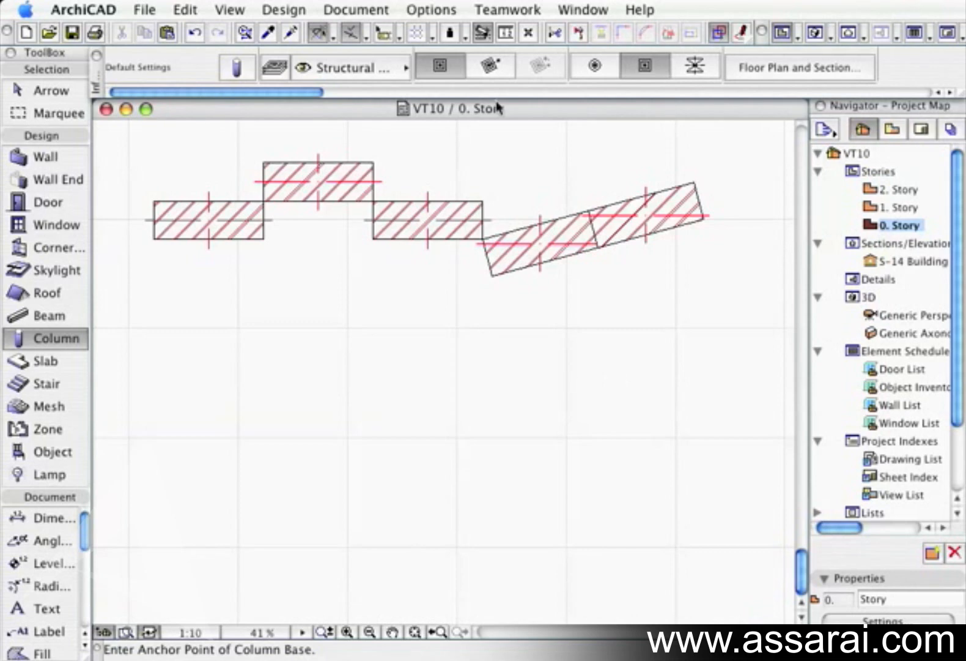
# Reset the column rotation angle to 0° and set the core anchor point to the centre
pyautogui.click(244, 68)
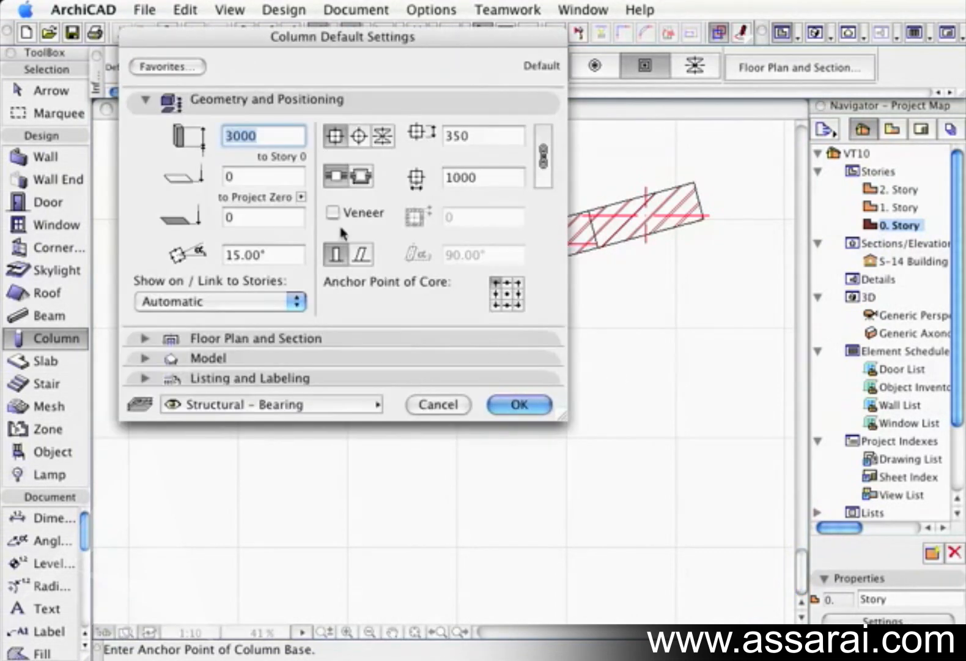
pyautogui.doubleClick(261, 256)
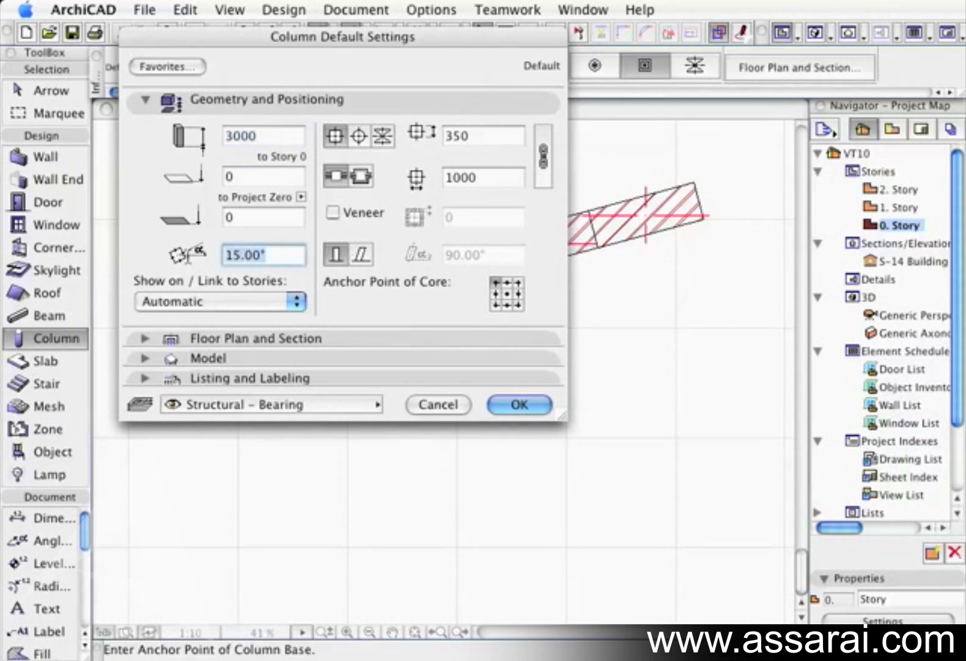
pyautogui.write('0')
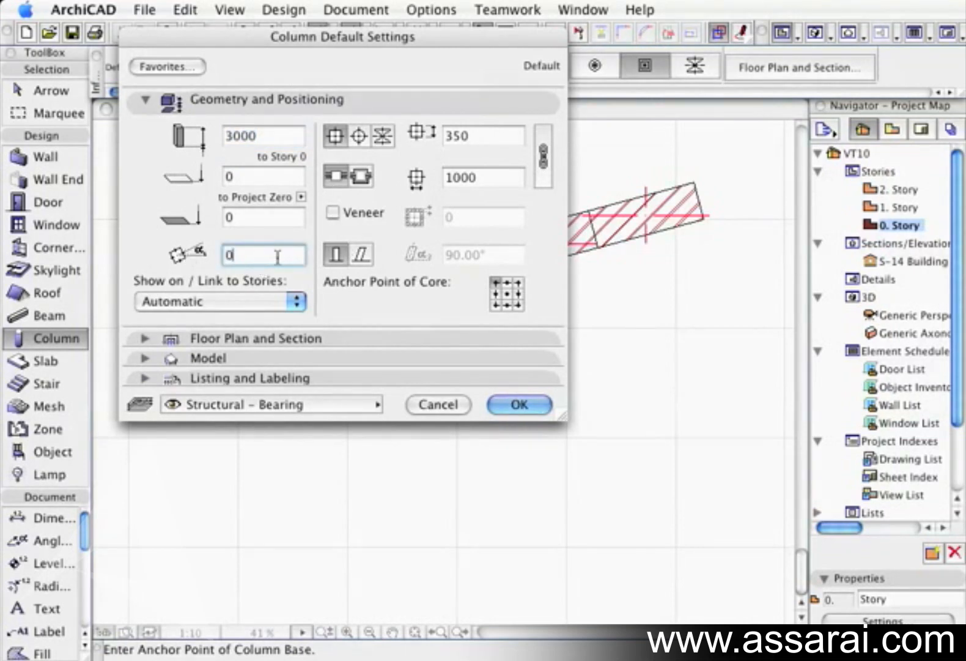
pyautogui.click(507, 294)
pyautogui.click(519, 404)
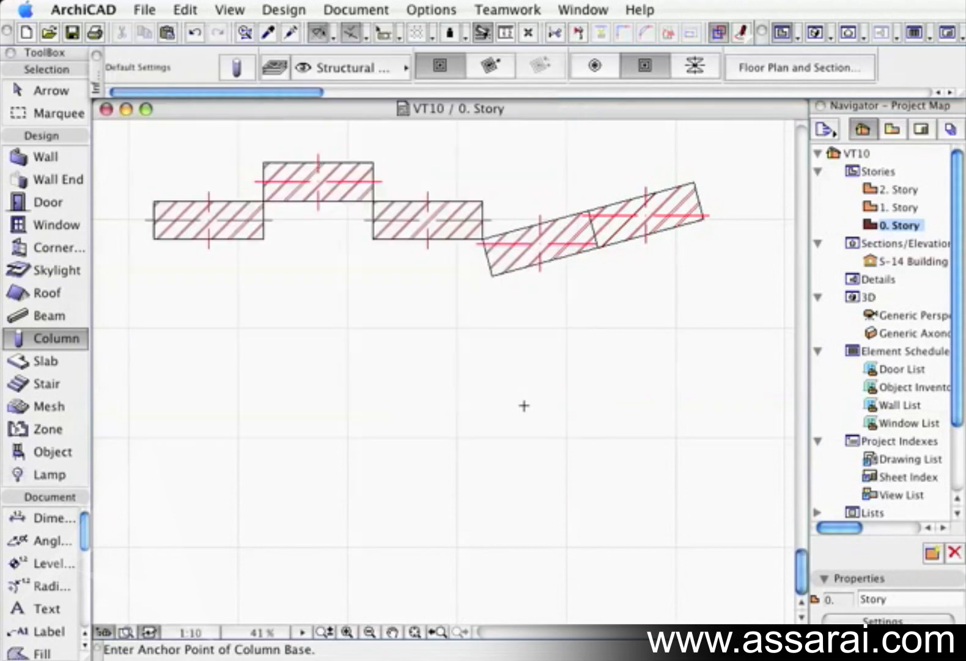
# Use the rotated geometry method to place a column below the existing row, turned to 30°
pyautogui.click(491, 69)
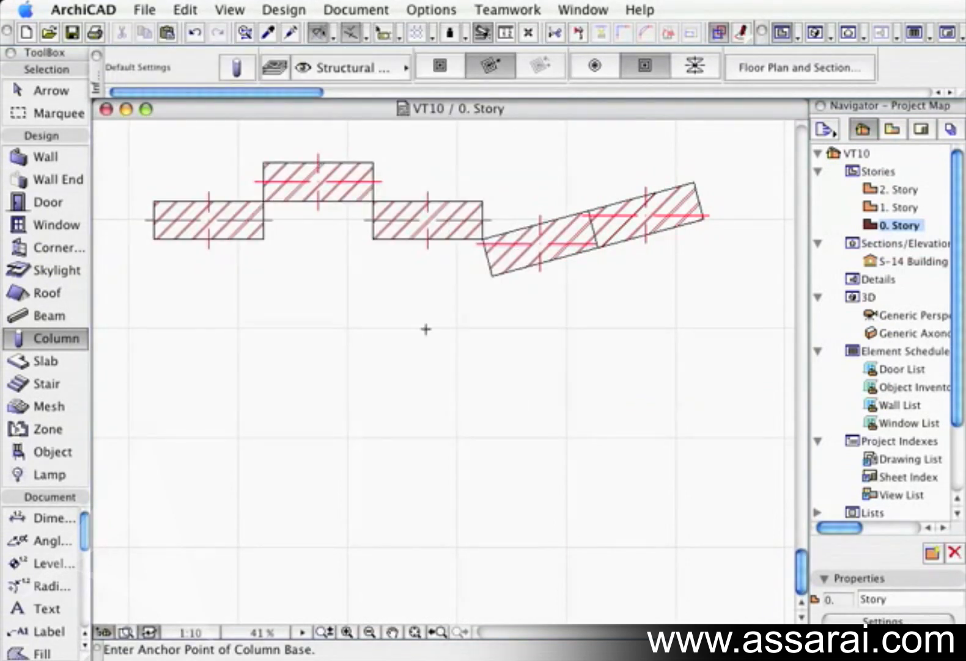
pyautogui.click(300, 350)
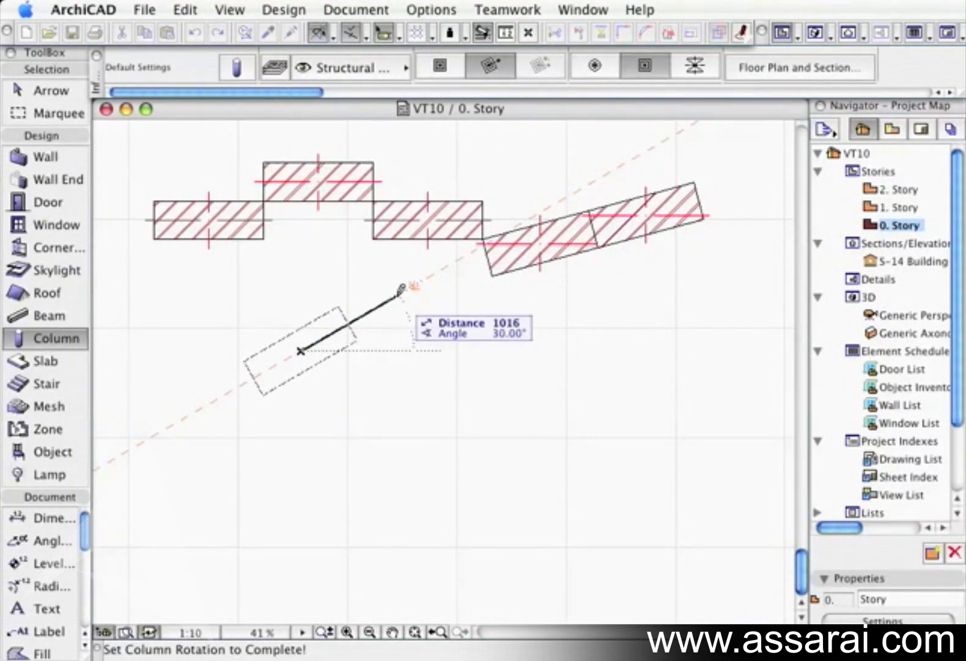
pyautogui.click(401, 288)
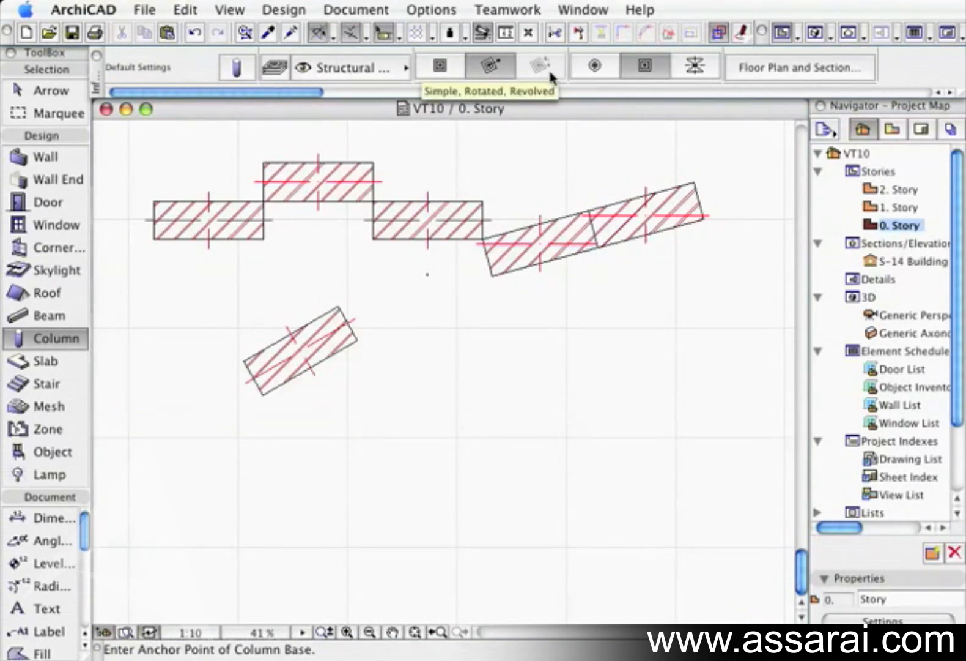
# Change the column default settings to a slanted column with a complex profile
pyautogui.click(239, 68)
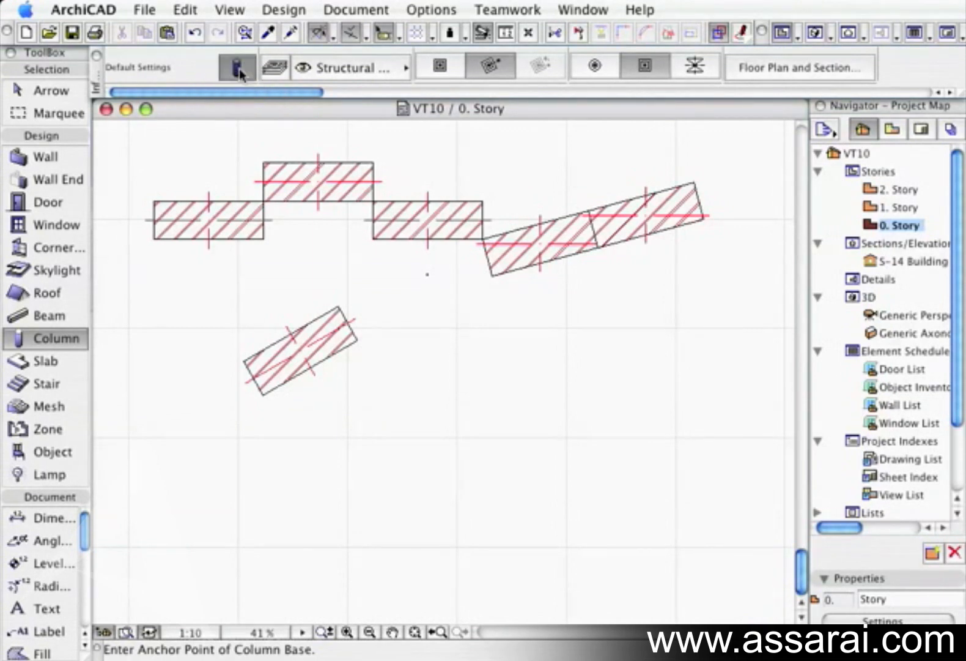
pyautogui.moveTo(248, 106); pyautogui.dragTo(257, 105)
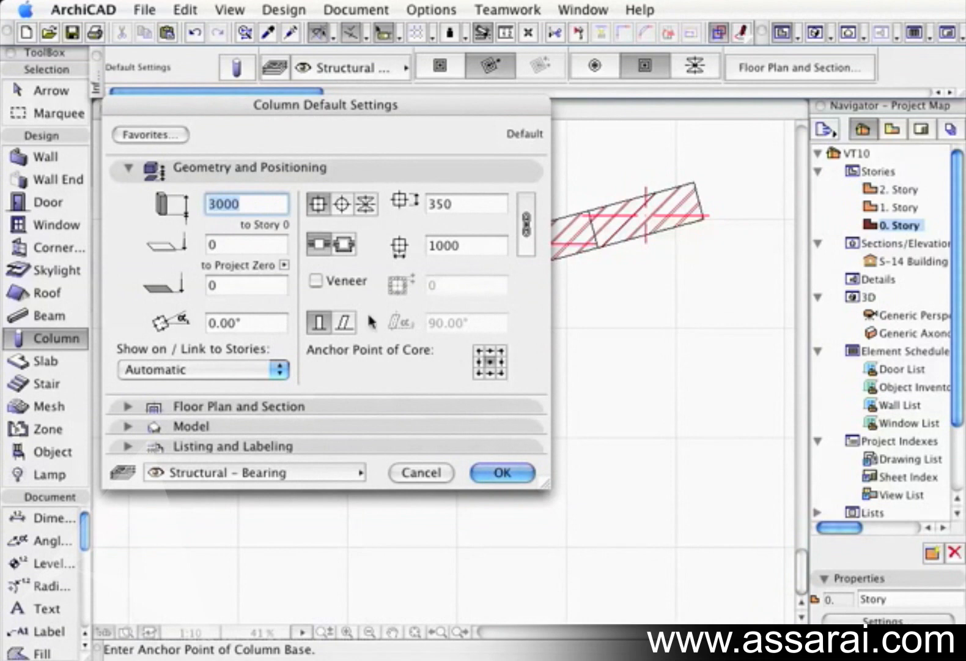
pyautogui.click(346, 324)
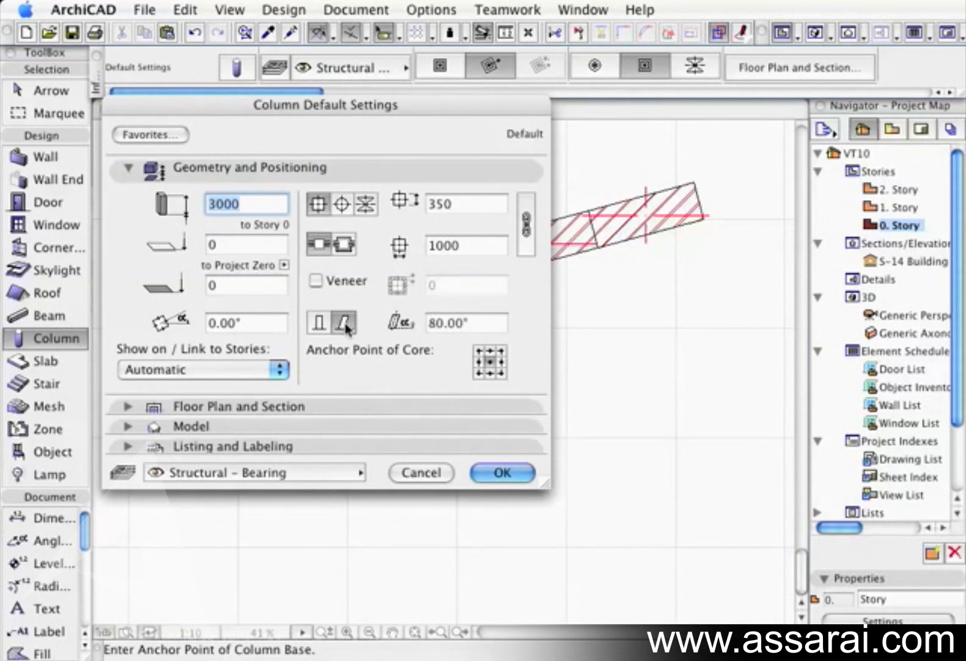
pyautogui.click(366, 204)
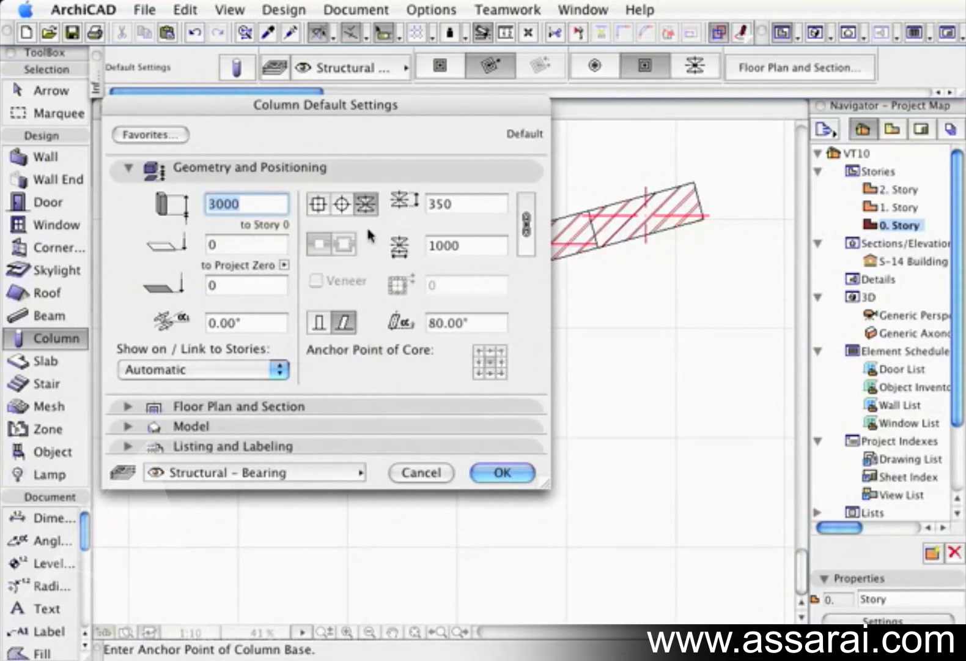
pyautogui.click(502, 472)
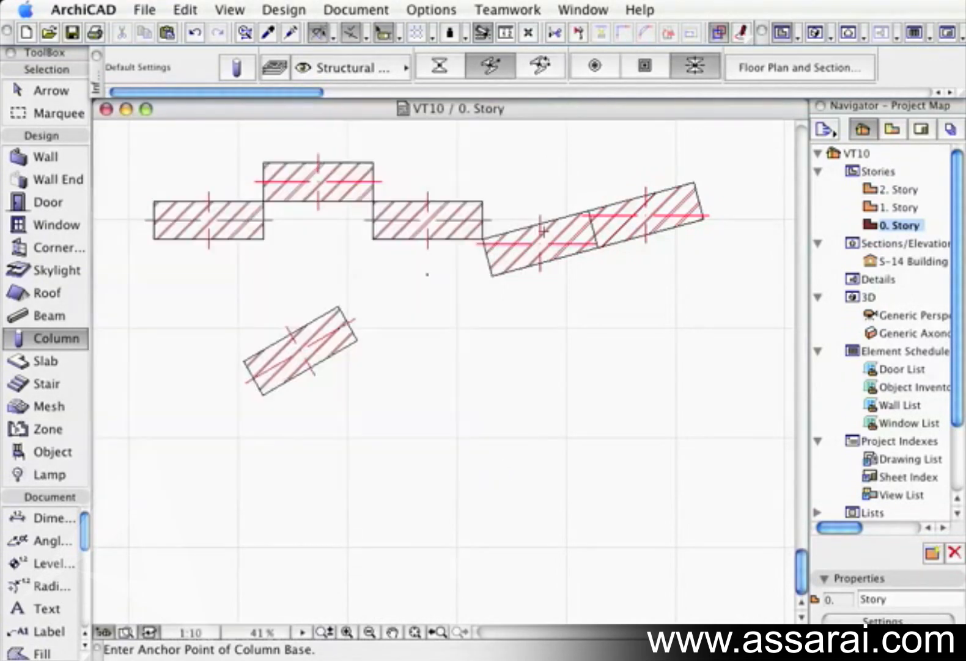
# Place two profiled columns side by side below the 15° columns with the rotated and revolved geometry method, each turned to 90°
pyautogui.click(541, 67)
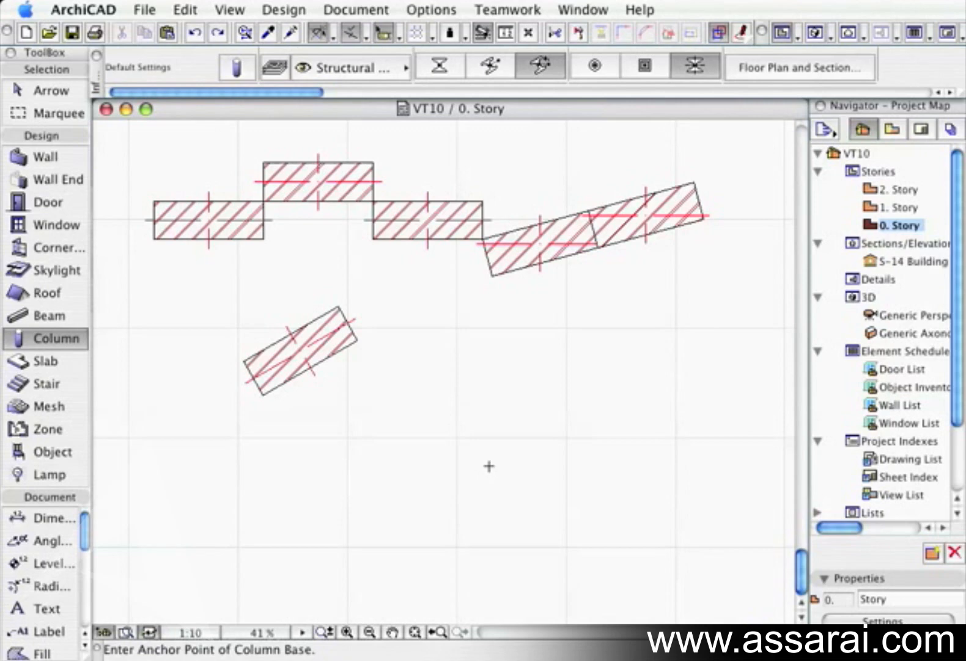
pyautogui.click(489, 466)
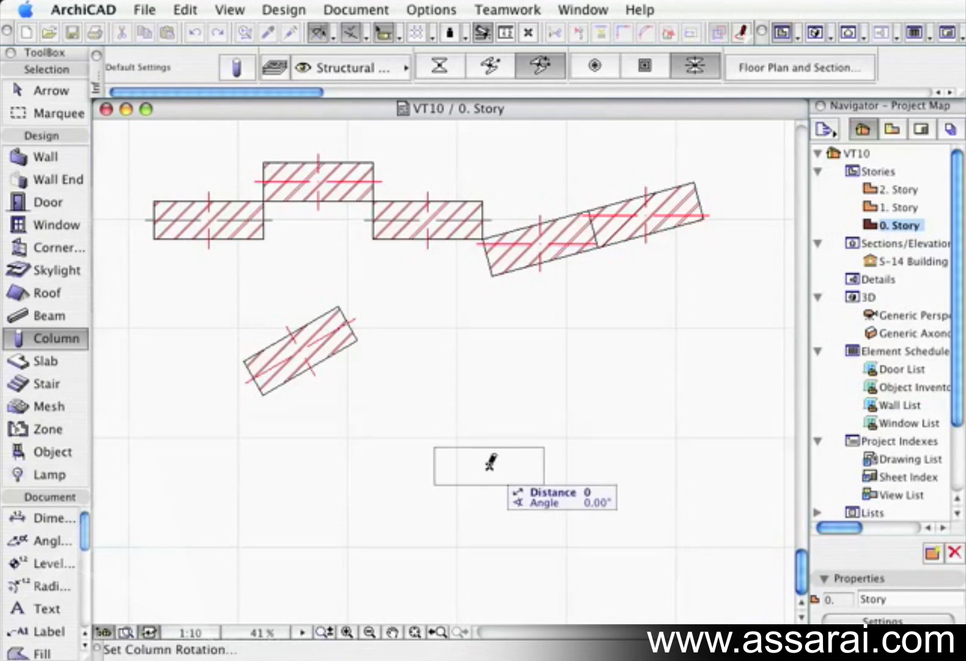
pyautogui.click(668, 460)
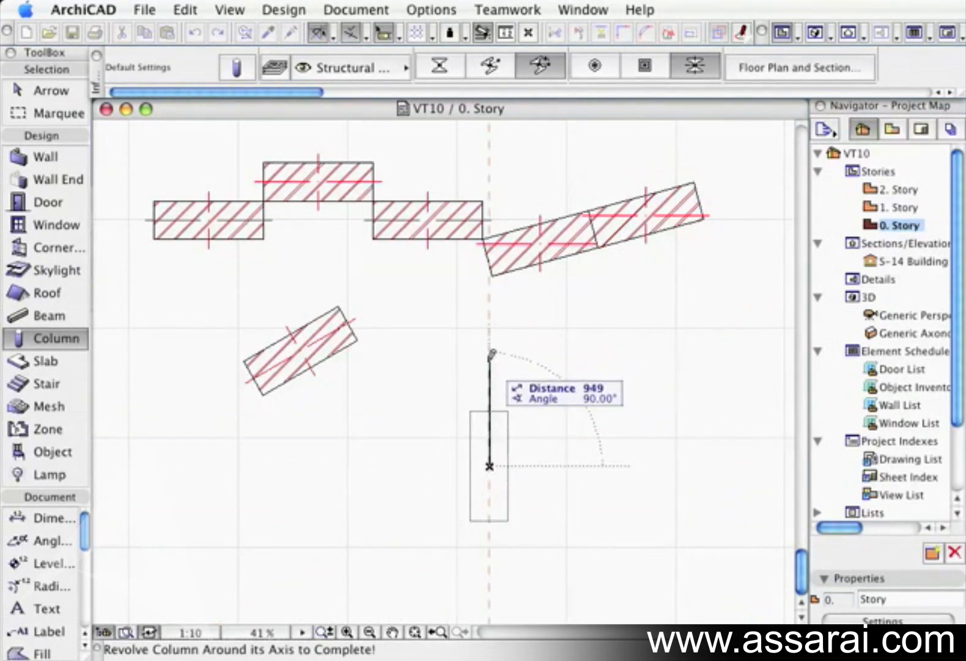
pyautogui.click(491, 354)
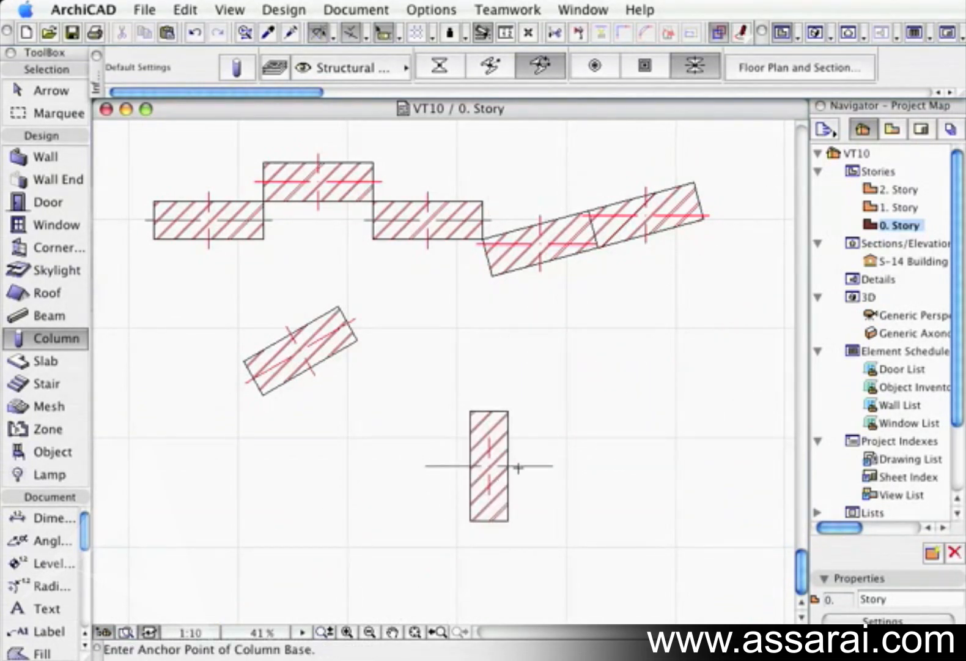
pyautogui.click(639, 467)
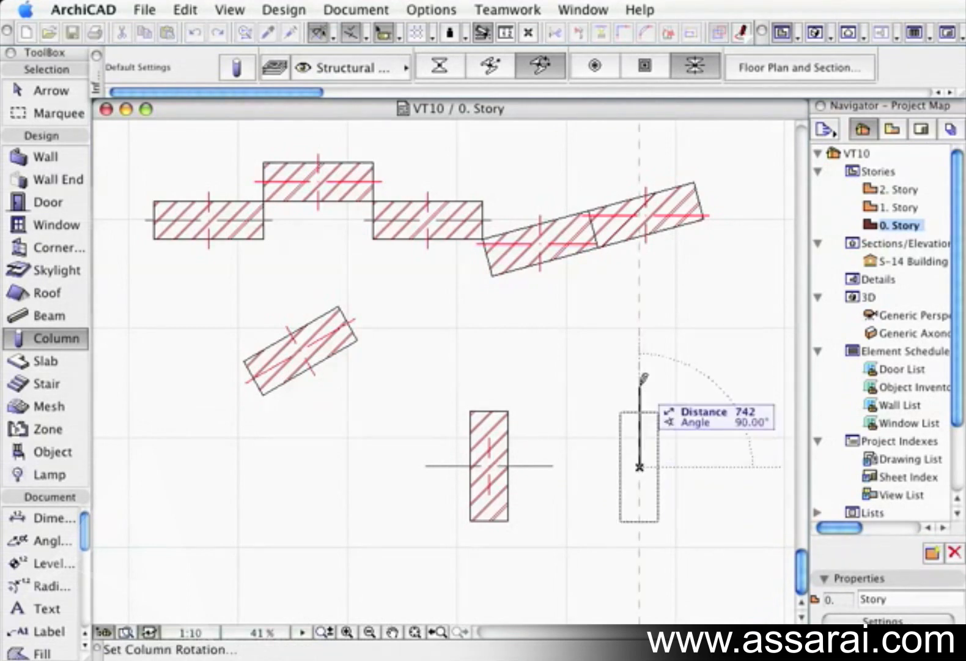
pyautogui.click(644, 378)
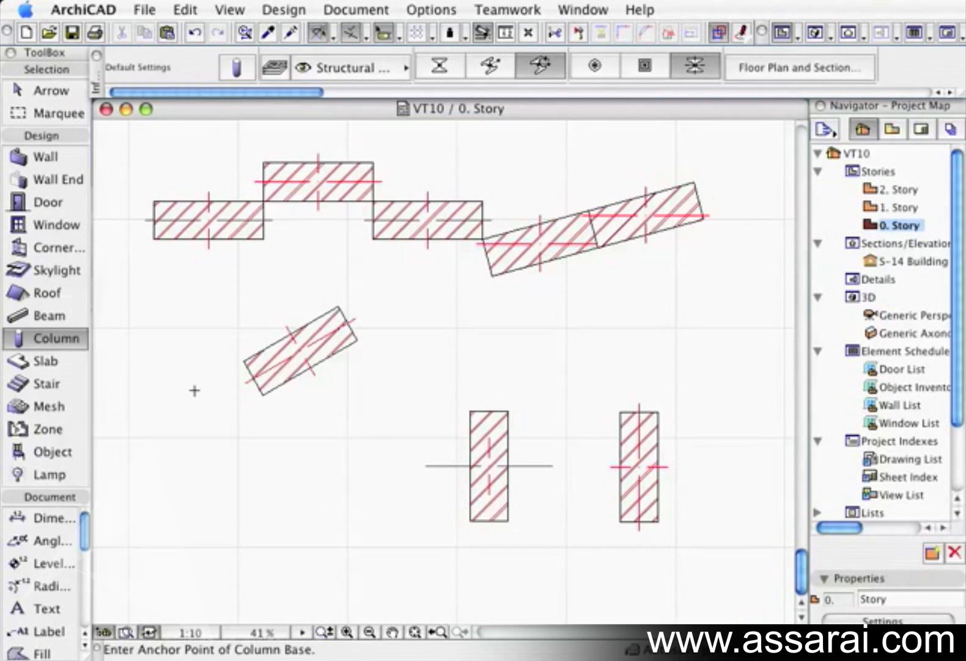
# Set the default column's slant angle to 80°
pyautogui.doubleClick(54, 340)
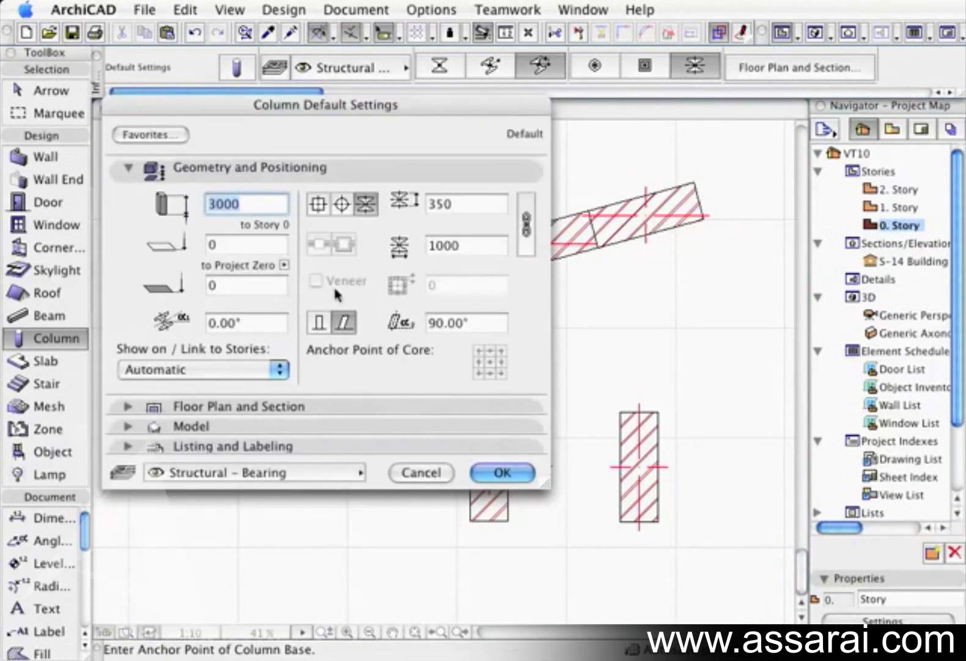
pyautogui.click(442, 325)
pyautogui.press('BackSpace')
pyautogui.press('BackSpace')
pyautogui.write('80')
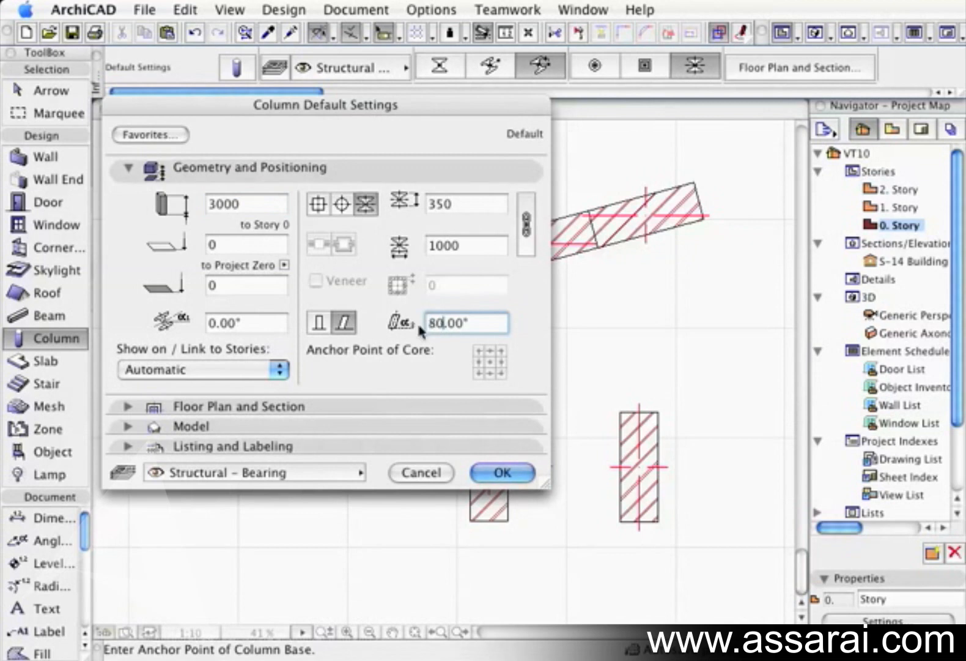
pyautogui.click(503, 472)
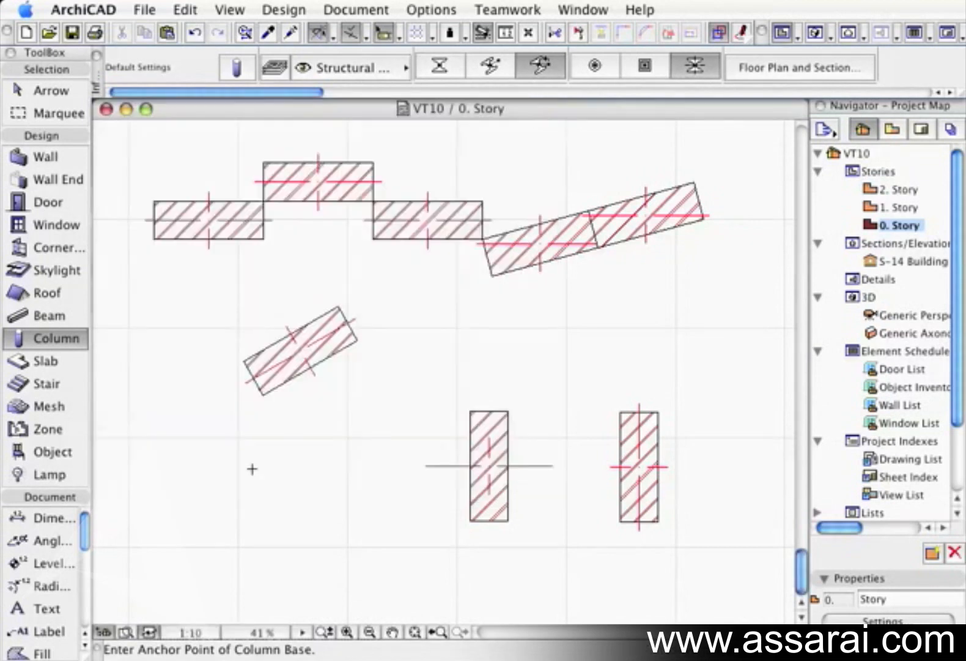
# Place a slanted column below the 30° column, leaning horizontally and revolved so its long side runs vertically in plan
pyautogui.click(262, 504)
pyautogui.click(316, 504)
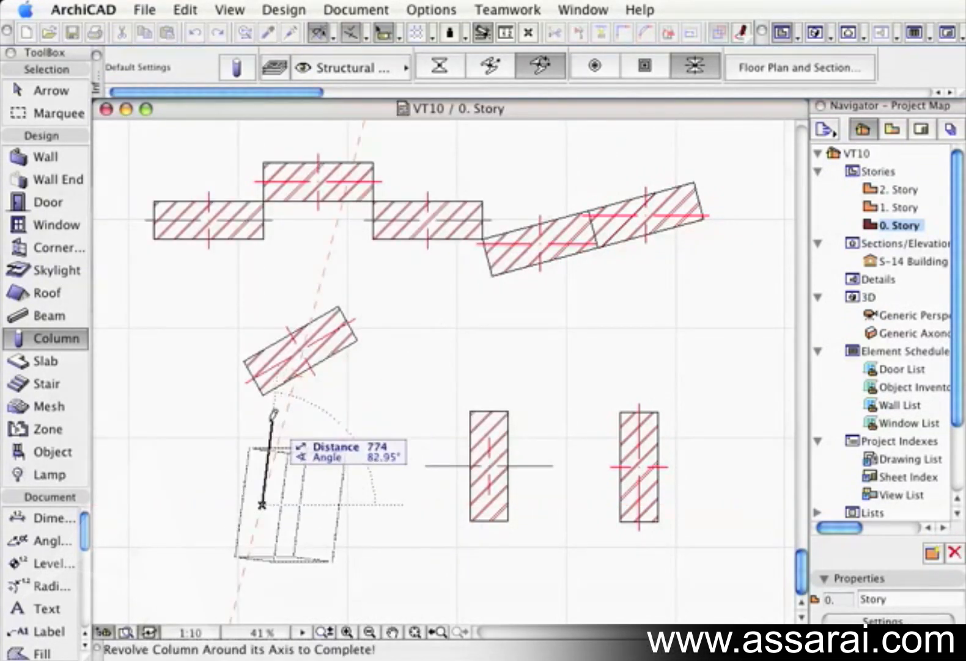
pyautogui.click(265, 424)
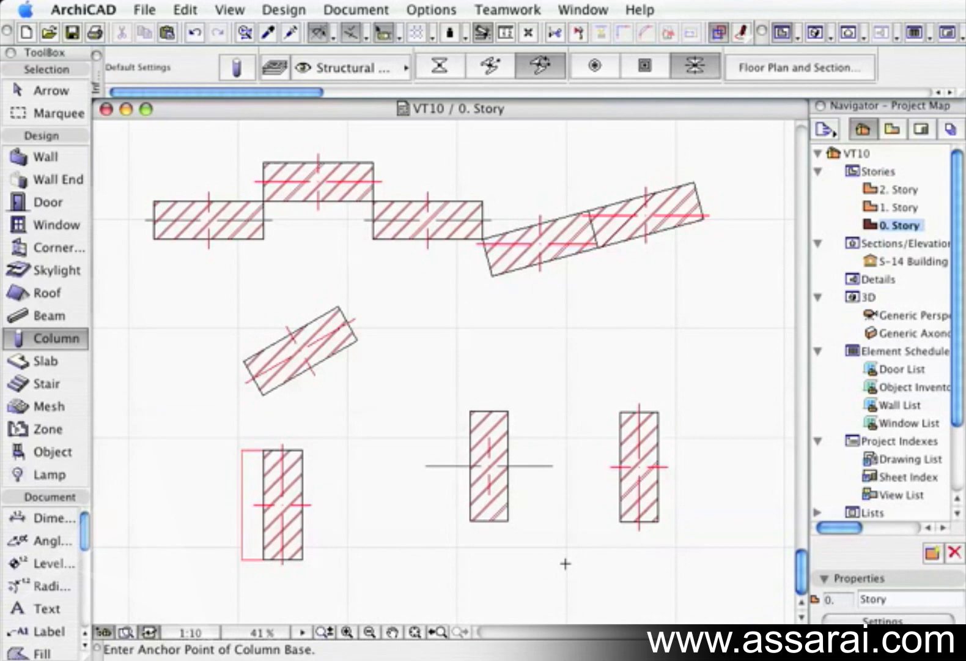
# Select all the columns on the floor plan and delete them
pyautogui.press('super+a')
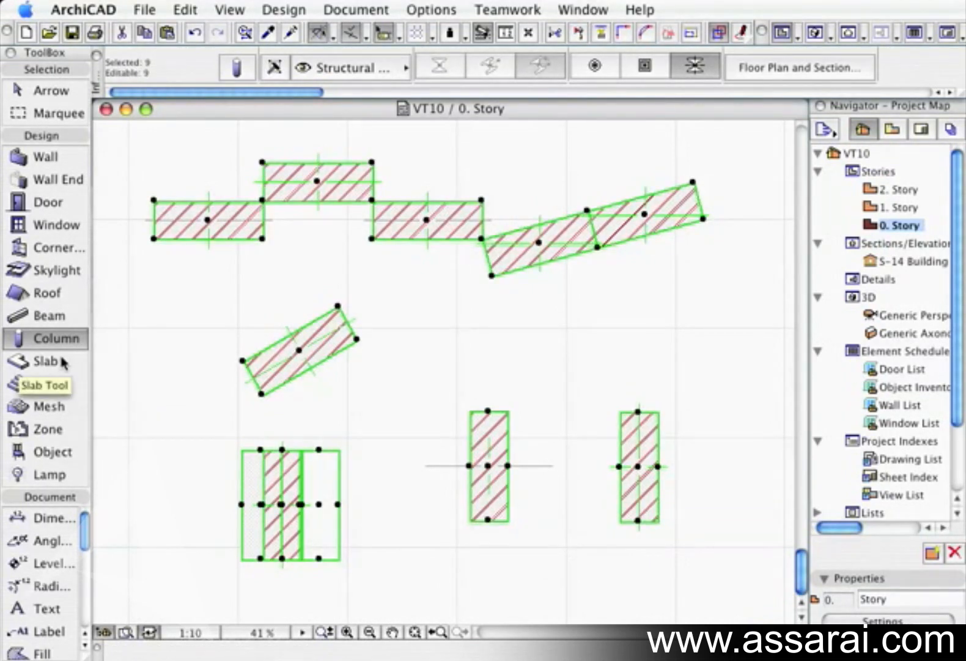
pyautogui.press('Delete')
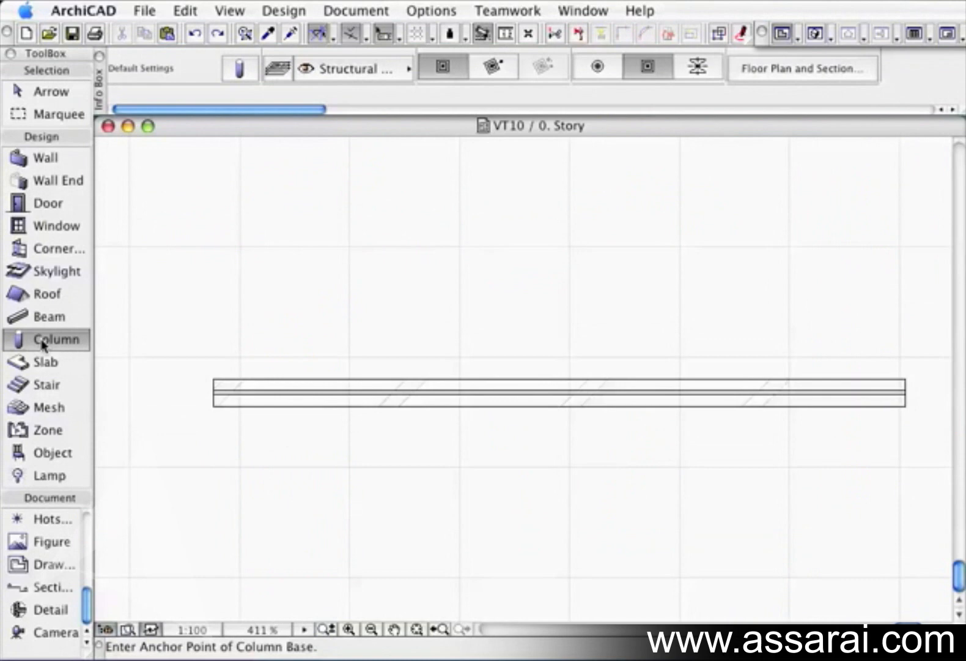
# Open the default column's geometry settings and try the circular and profiled shapes, ending on a rectangular core without veneer
pyautogui.doubleClick(43, 344)
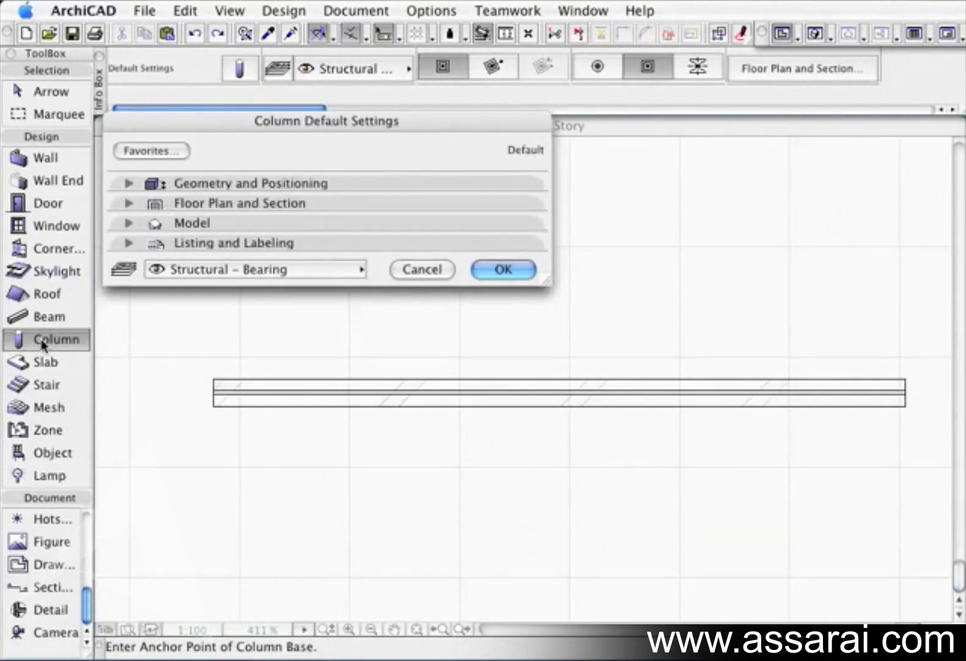
pyautogui.moveTo(232, 125); pyautogui.dragTo(230, 130)
pyautogui.click(126, 189)
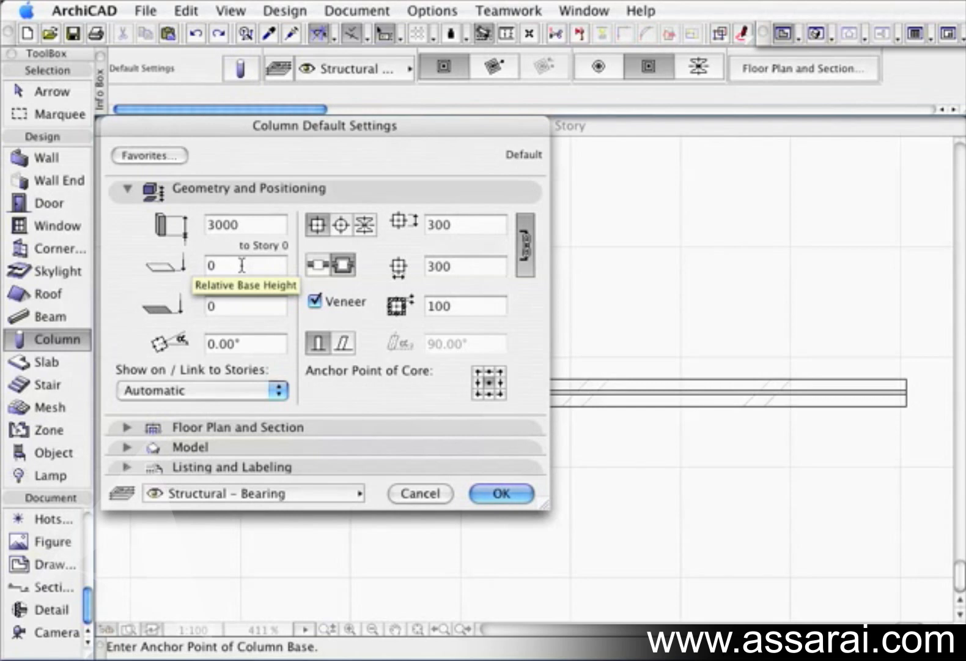
pyautogui.moveTo(238, 302)
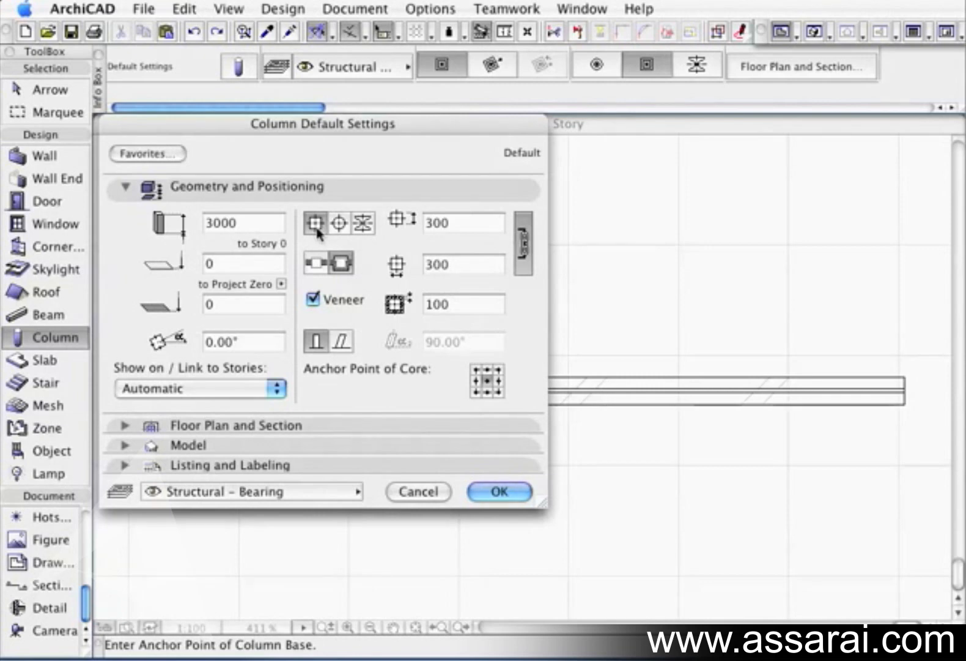
pyautogui.click(338, 225)
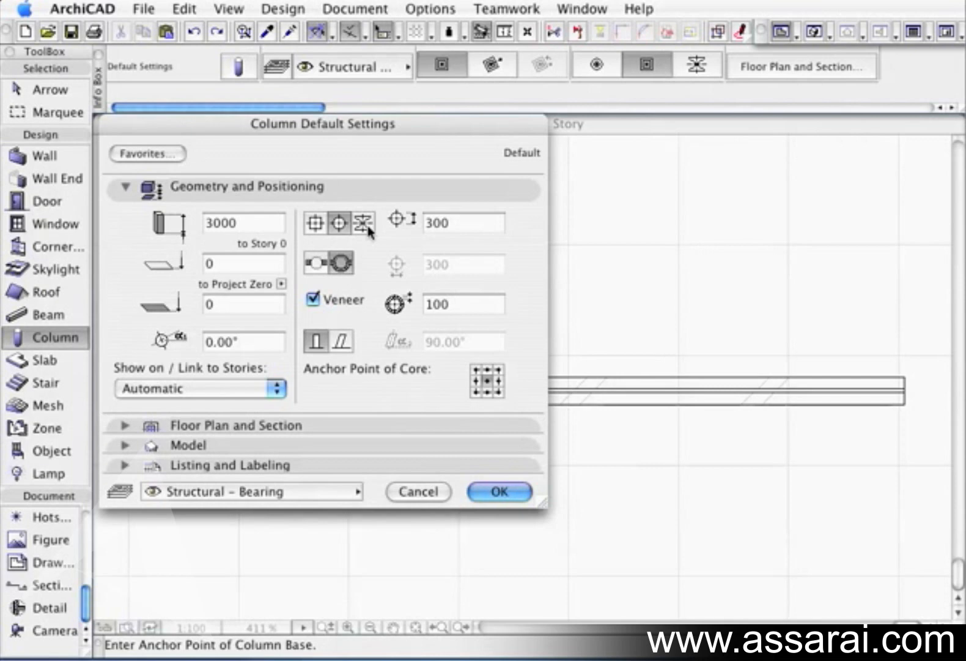
pyautogui.click(366, 227)
pyautogui.click(316, 225)
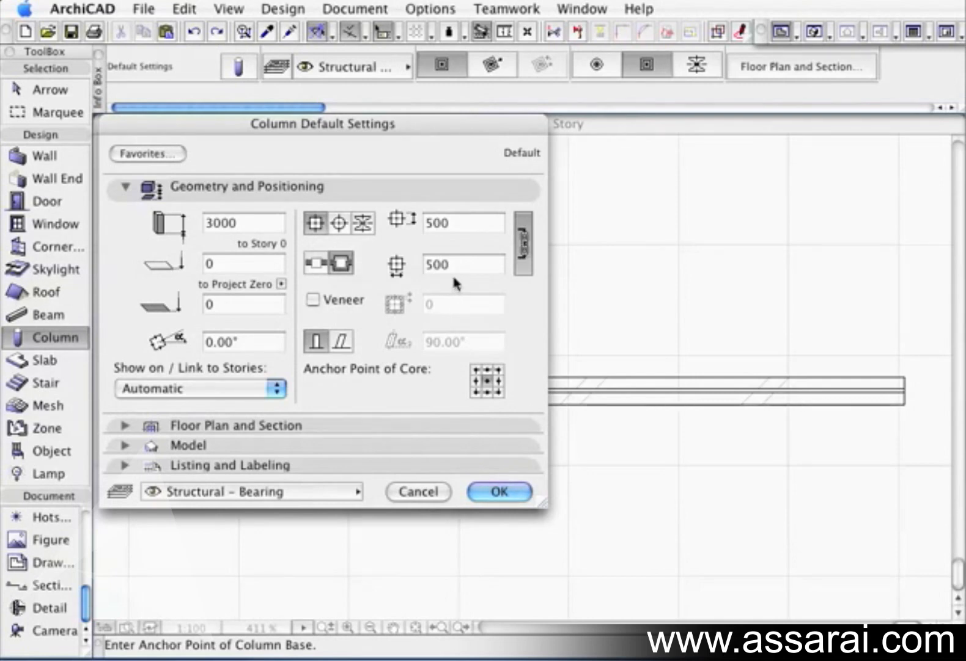
pyautogui.click(339, 223)
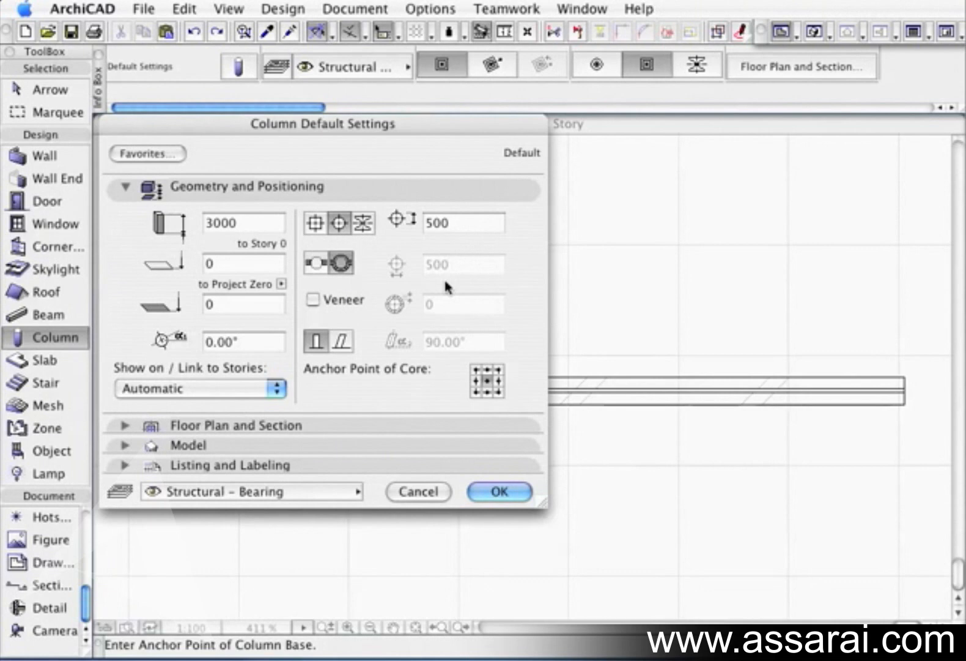
pyautogui.click(315, 224)
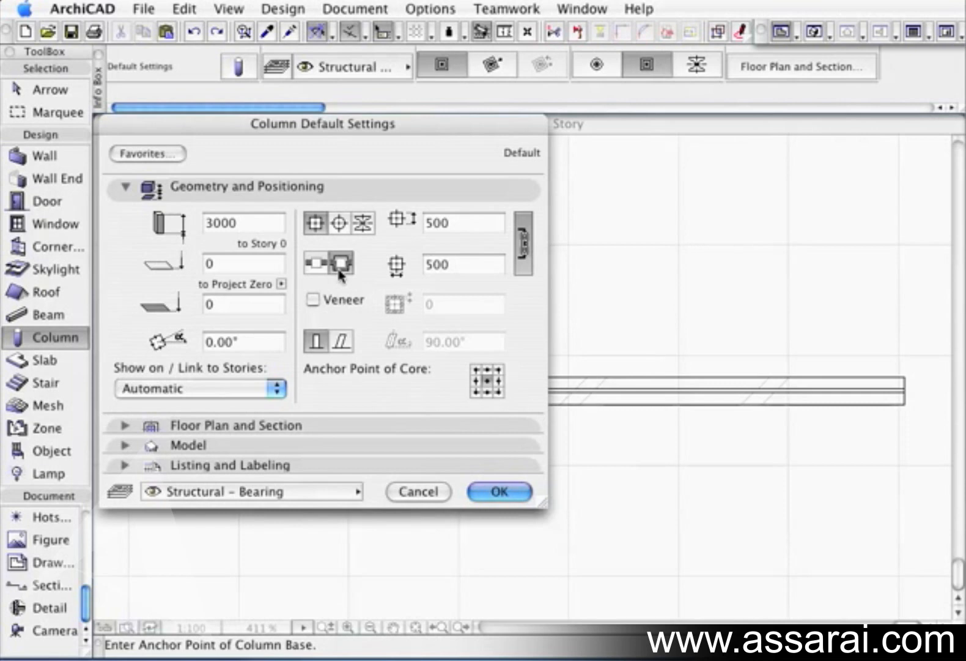
# Place a freestanding 300 × 300 column without veneer on the wall's upper edge near its left end
pyautogui.click(316, 263)
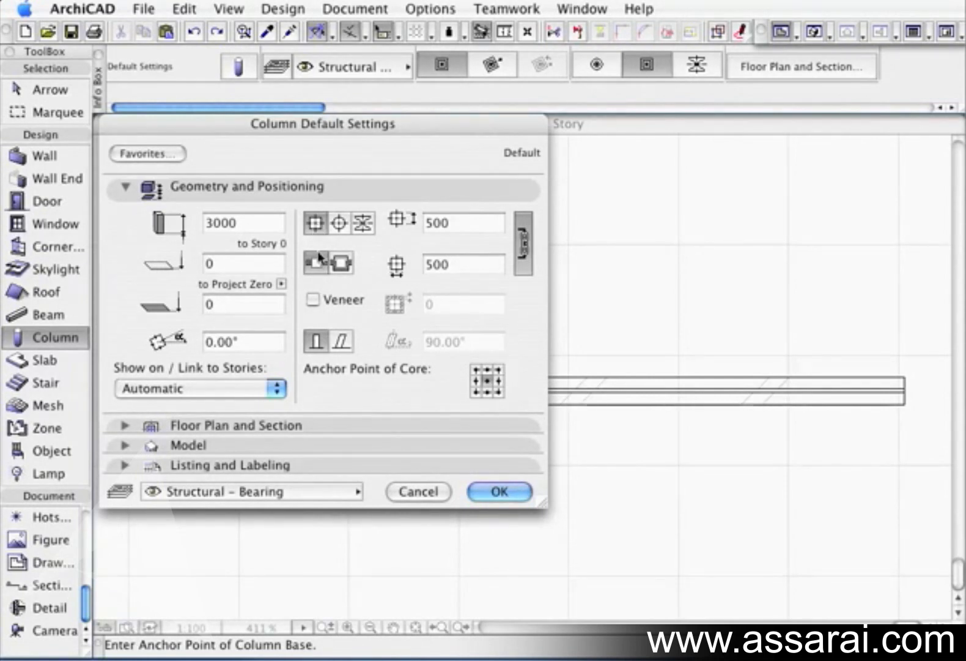
pyautogui.click(497, 492)
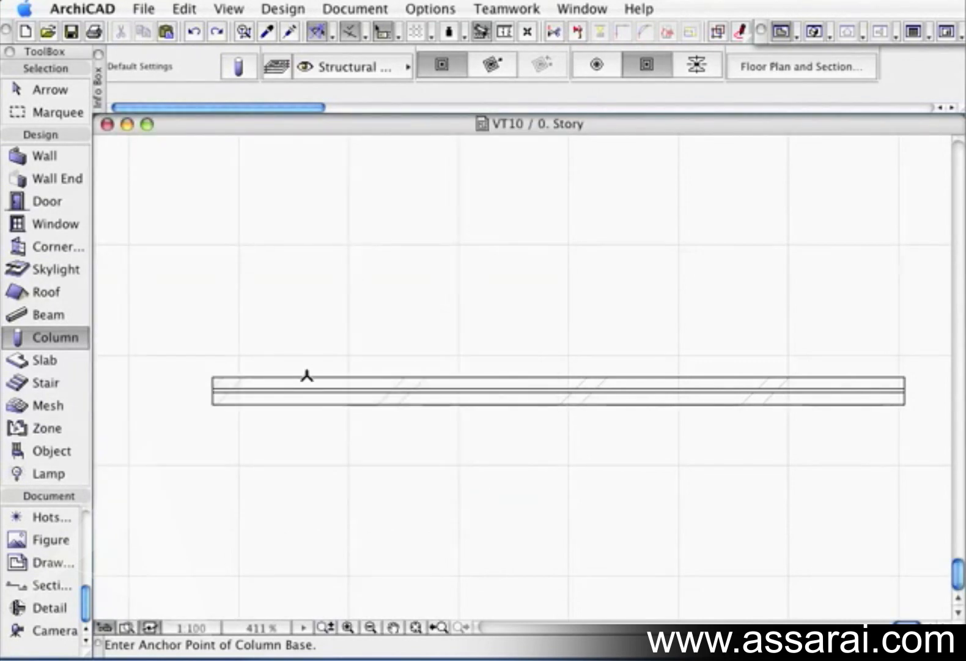
pyautogui.click(307, 375)
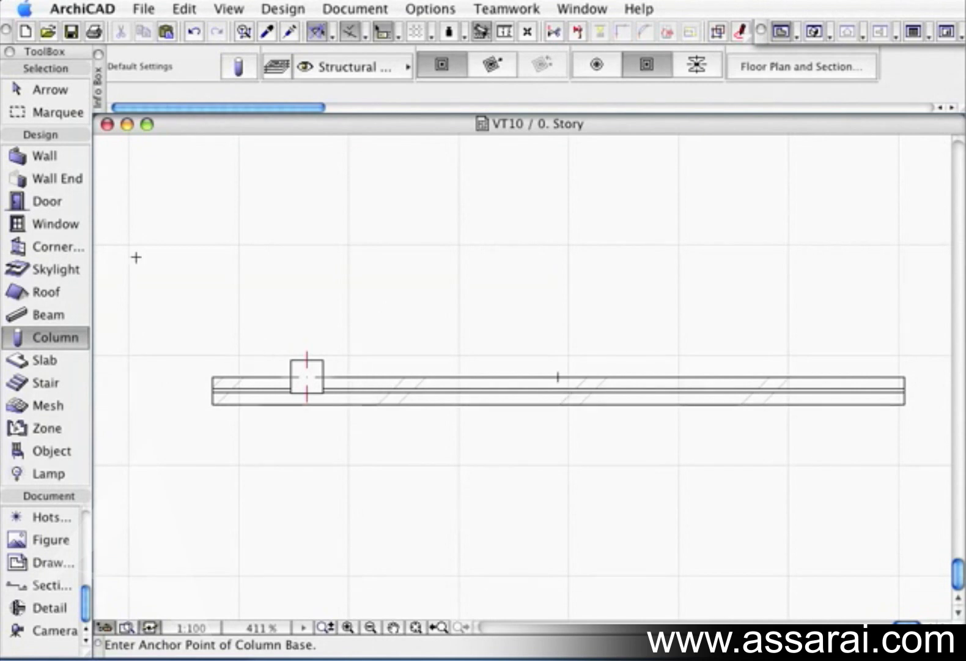
# Switch the default column to wrapped without veneer and place one on the wall's upper edge beside the freestanding column
pyautogui.doubleClick(57, 340)
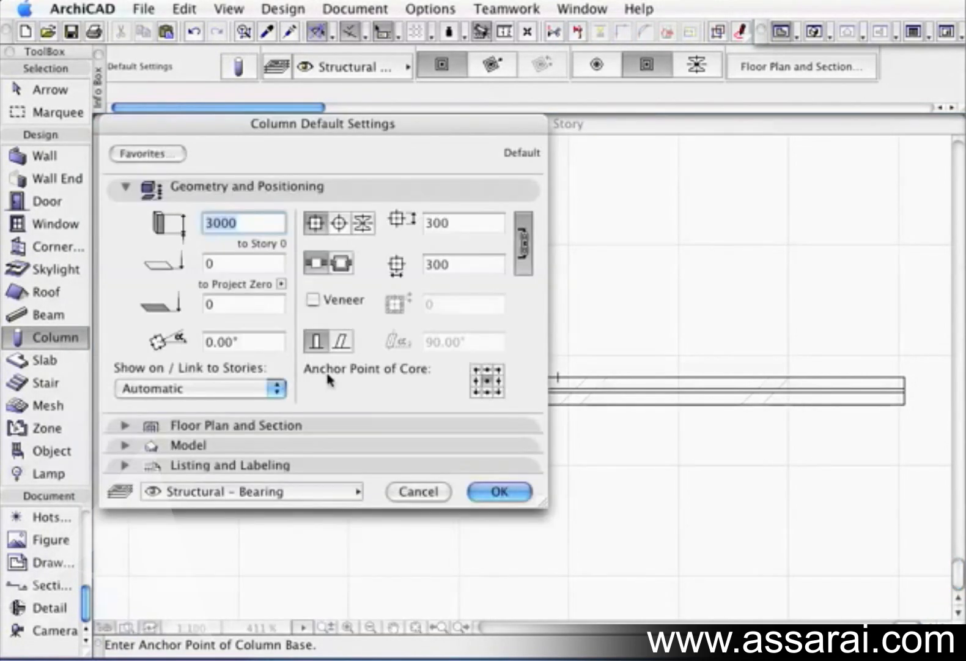
pyautogui.click(346, 267)
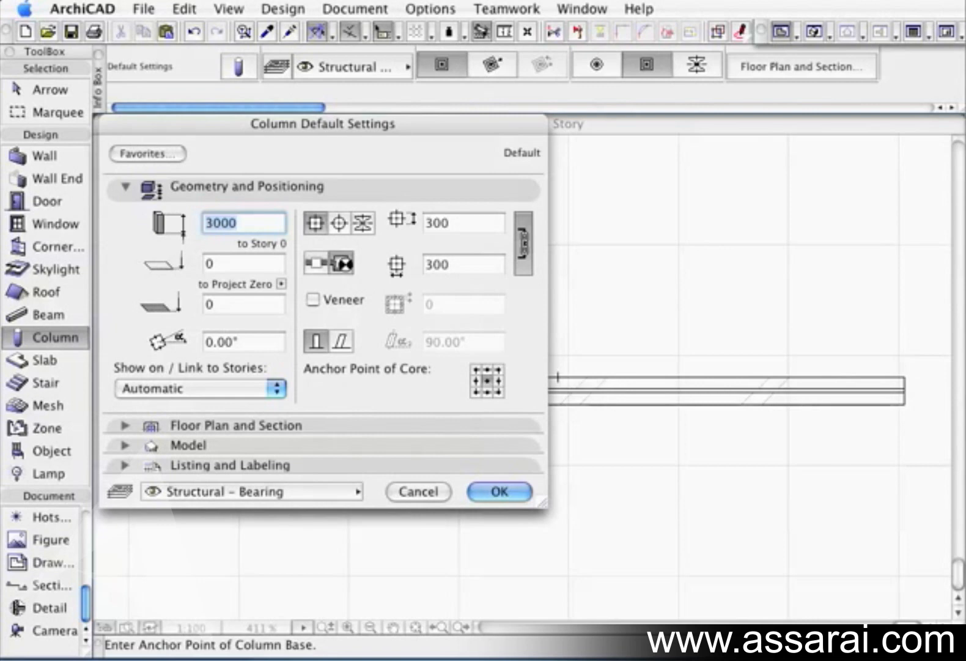
pyautogui.click(503, 491)
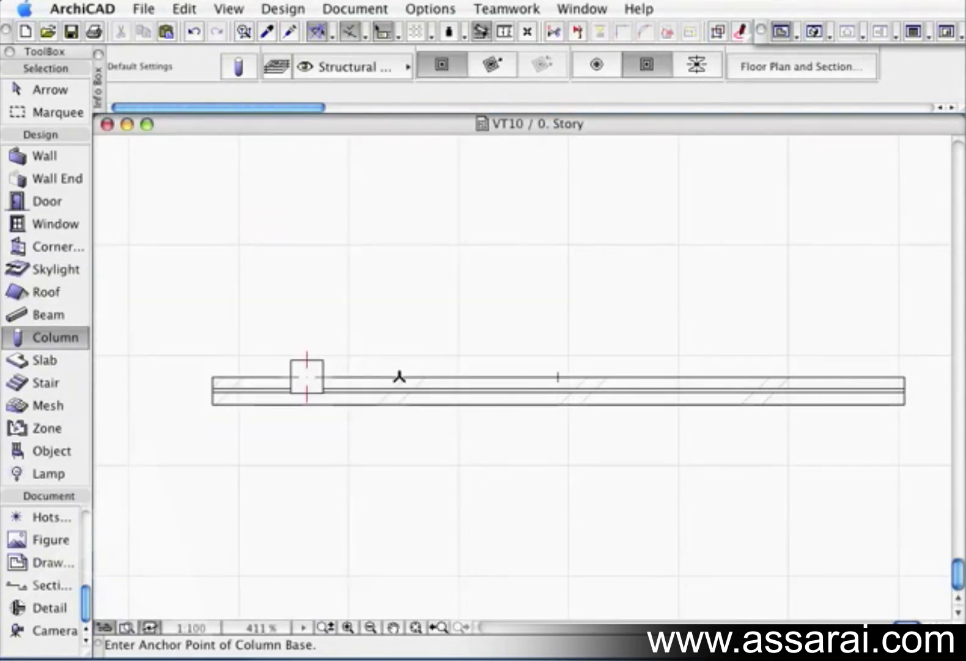
pyautogui.click(398, 375)
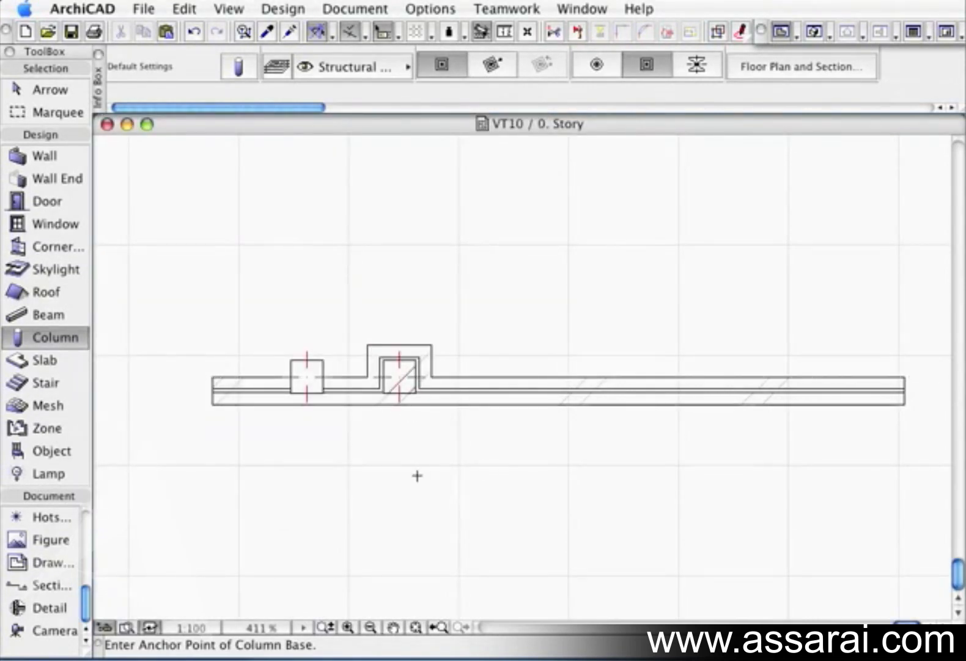
# Make the default column freestanding with a 100 mm veneer and place it on the wall's upper edge as the third column
pyautogui.doubleClick(67, 338)
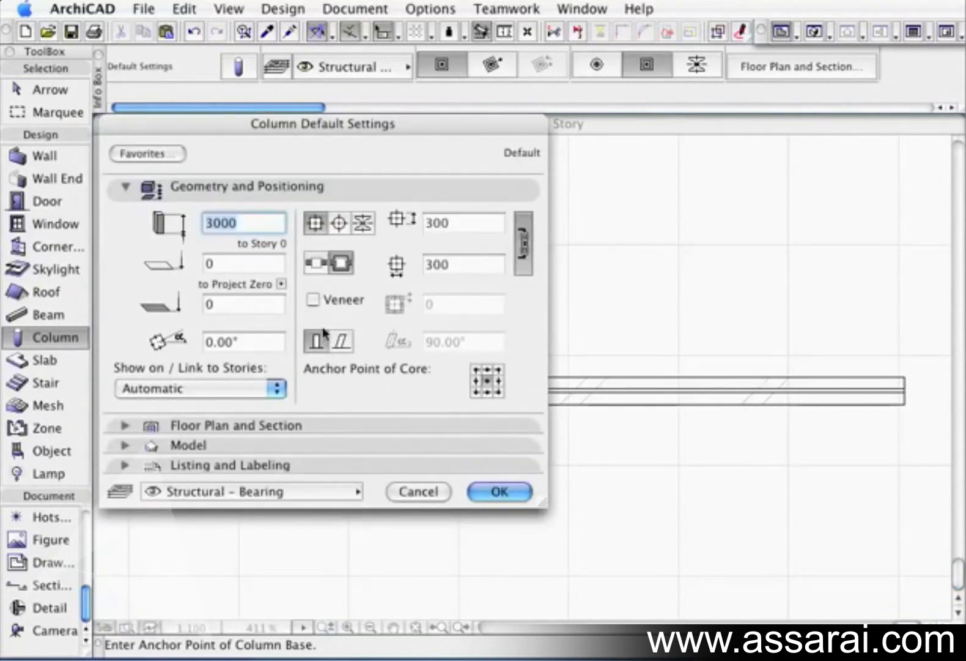
pyautogui.click(312, 299)
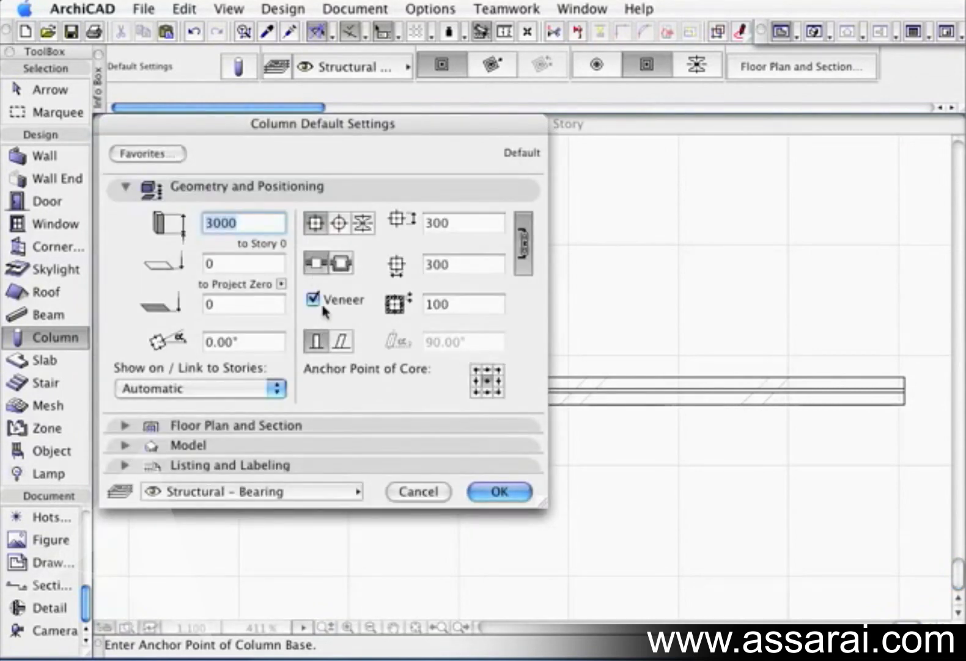
pyautogui.click(498, 491)
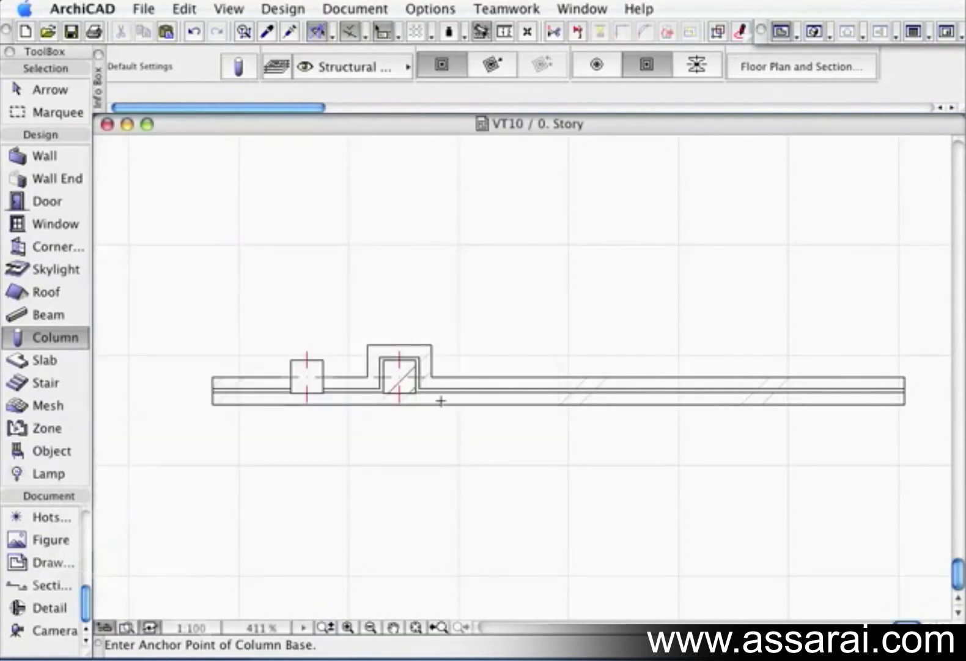
pyautogui.click(508, 376)
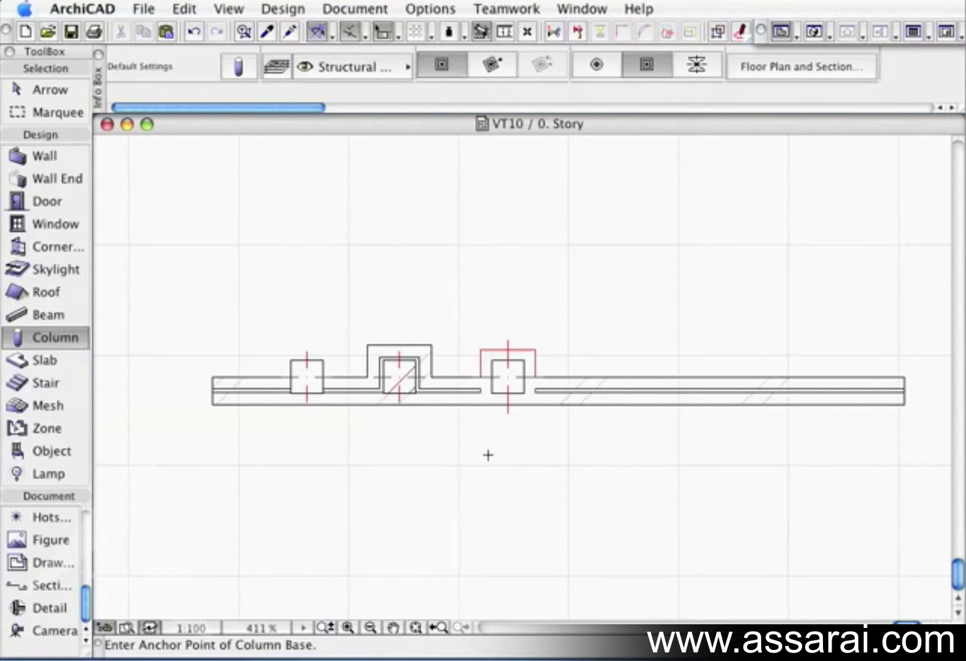
# Set the veneered default column to wrapped and place it on the wall's upper edge as the fourth column
pyautogui.doubleClick(26, 337)
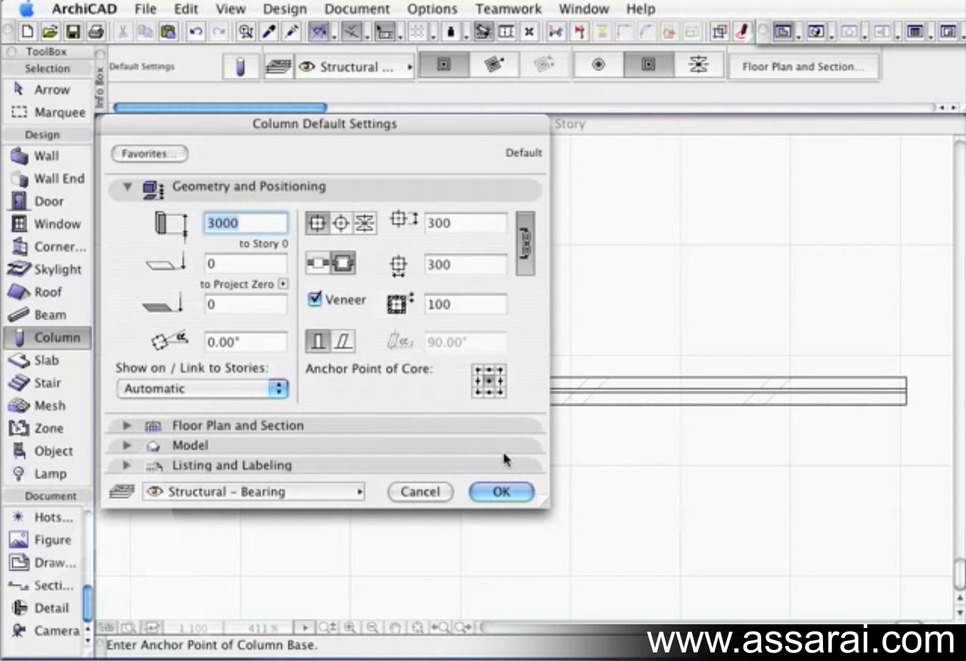
pyautogui.click(501, 491)
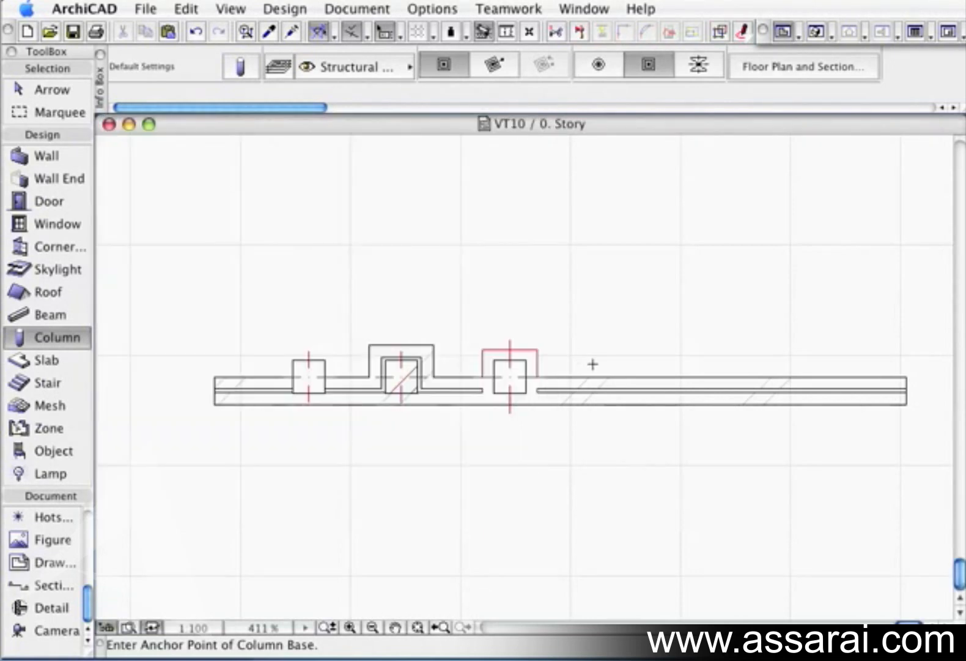
pyautogui.click(623, 376)
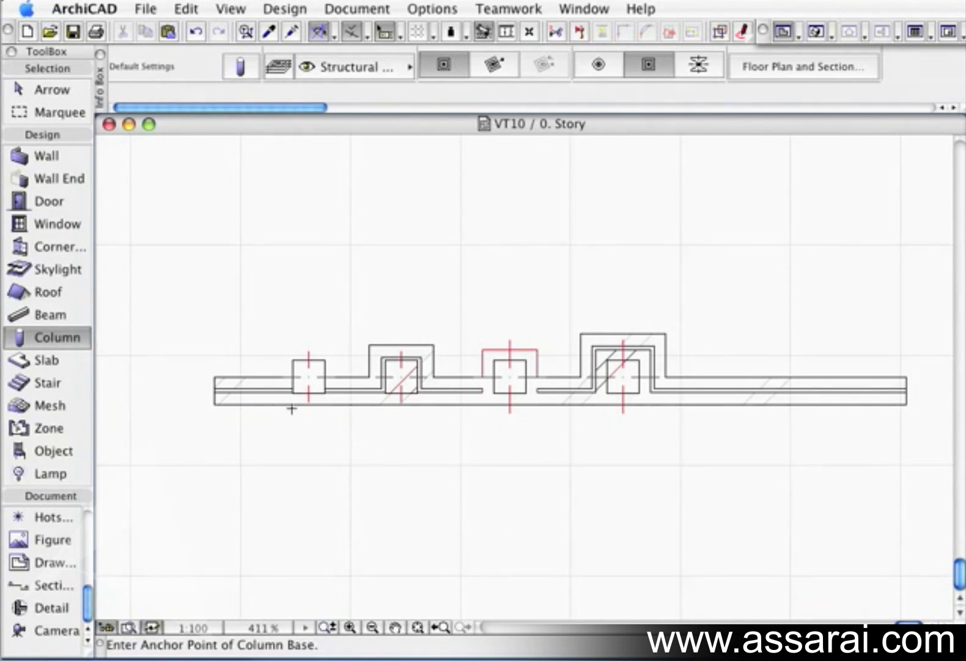
# Reopen the default column's geometry settings, try the slanted option and return it to vertical
pyautogui.doubleClick(59, 335)
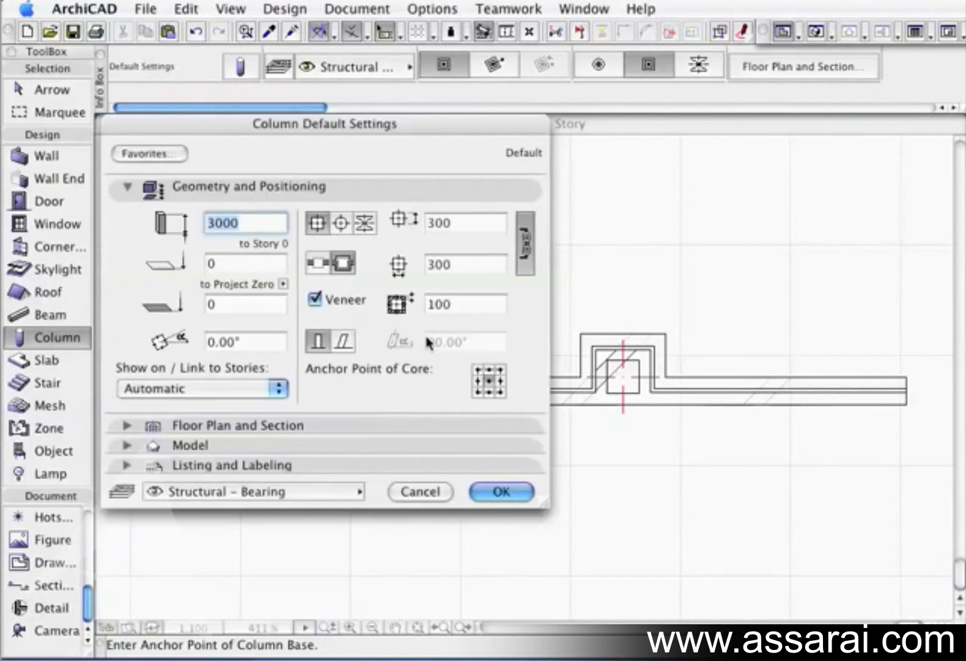
pyautogui.click(461, 304)
pyautogui.click(342, 340)
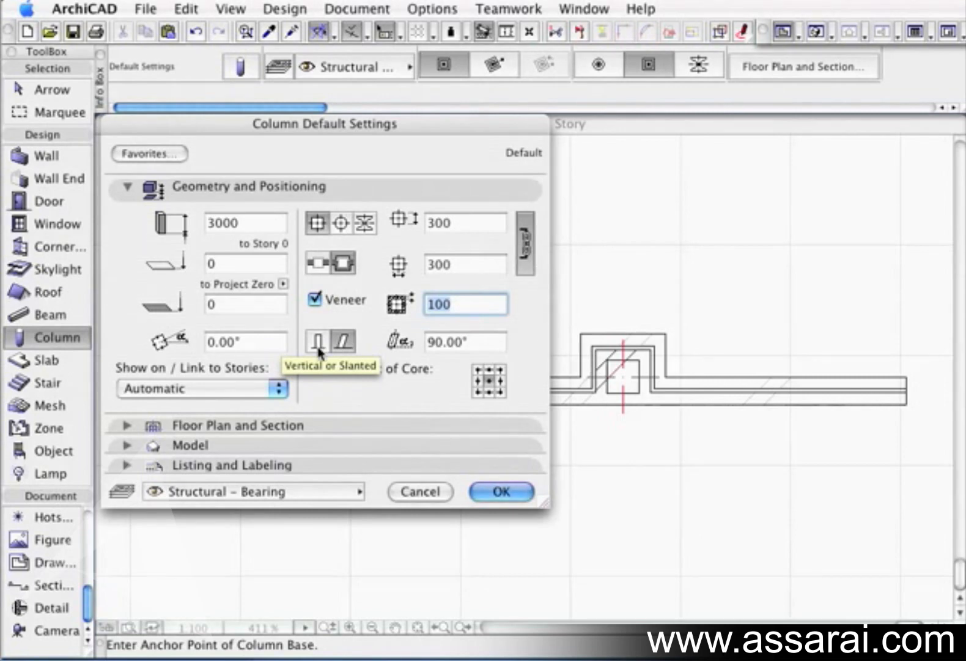
pyautogui.click(318, 343)
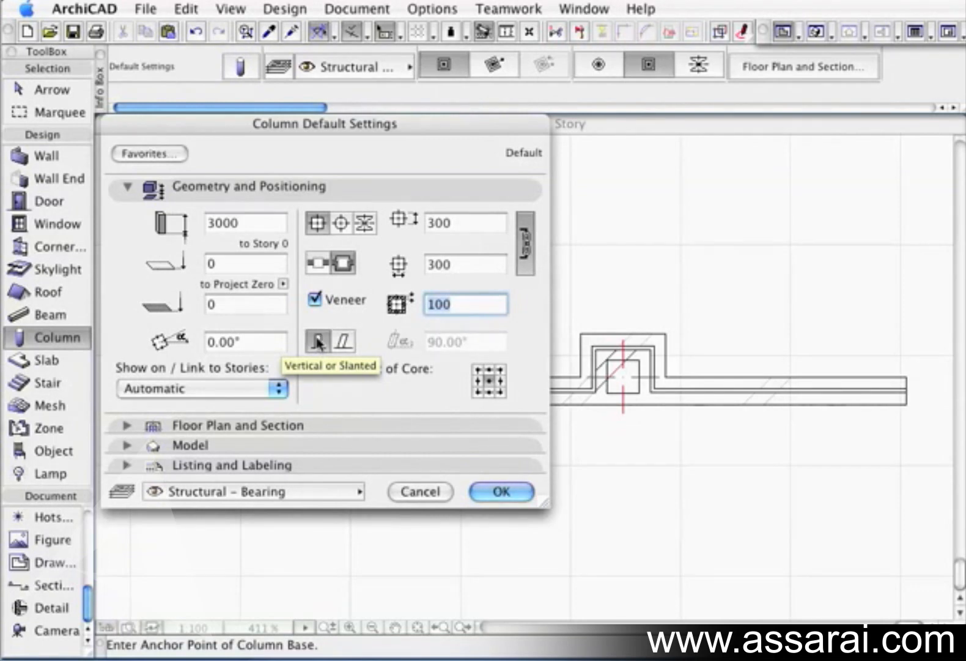
# Examine the default column's Floor Plan and Section settings, including the cross parameters and the fills available for the core's cut fill
pyautogui.click(127, 426)
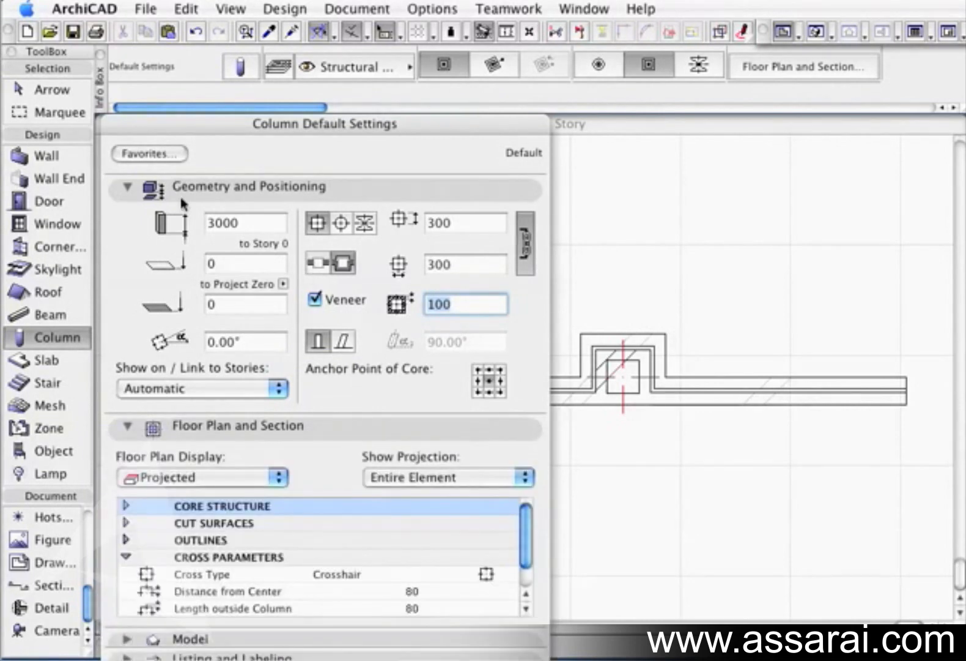
pyautogui.click(130, 188)
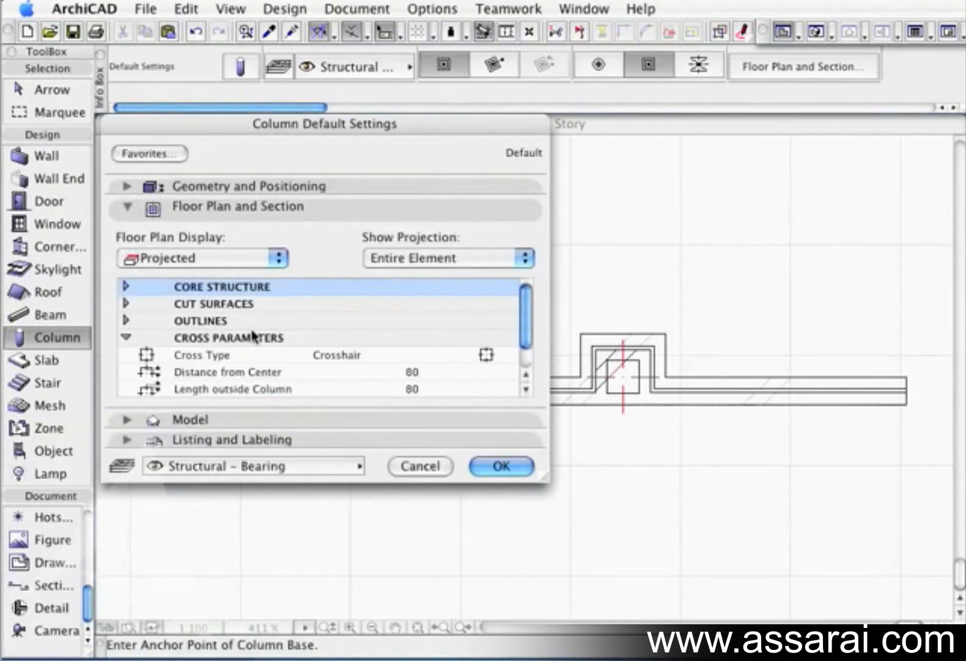
pyautogui.moveTo(545, 478); pyautogui.dragTo(540, 614)
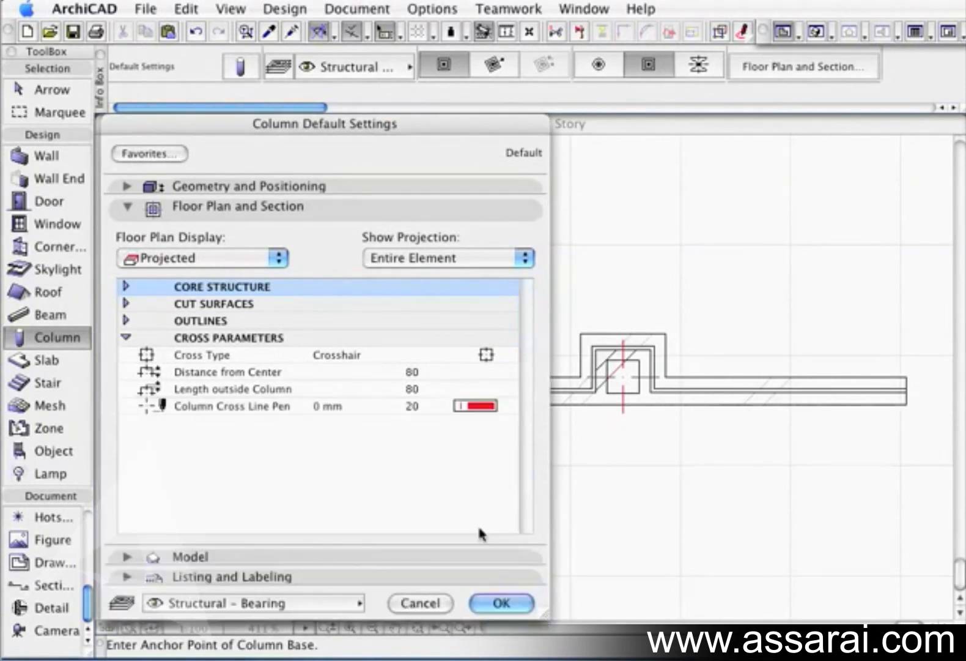
pyautogui.click(126, 337)
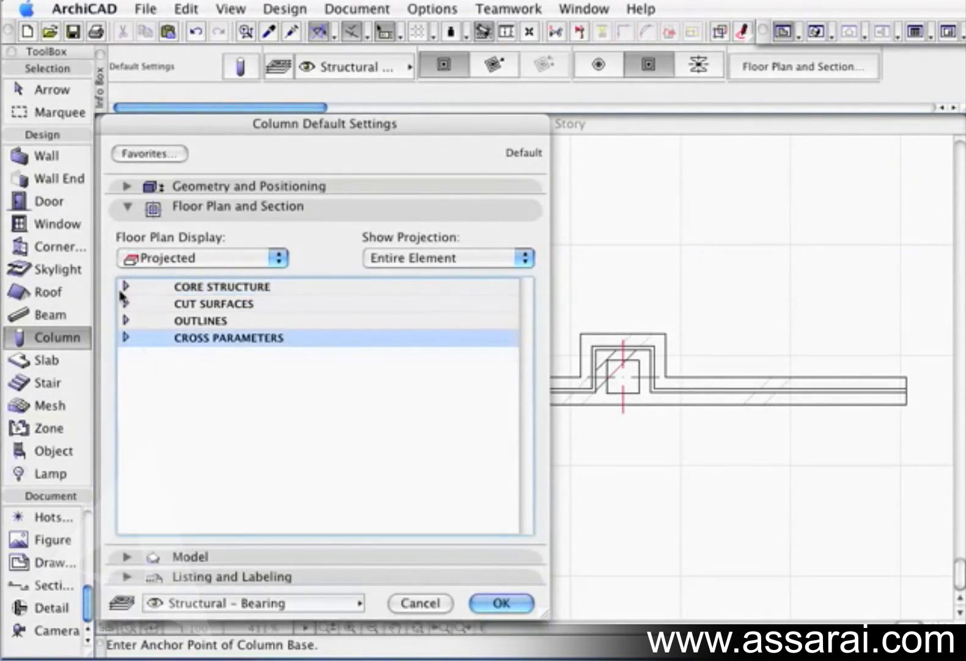
pyautogui.click(127, 286)
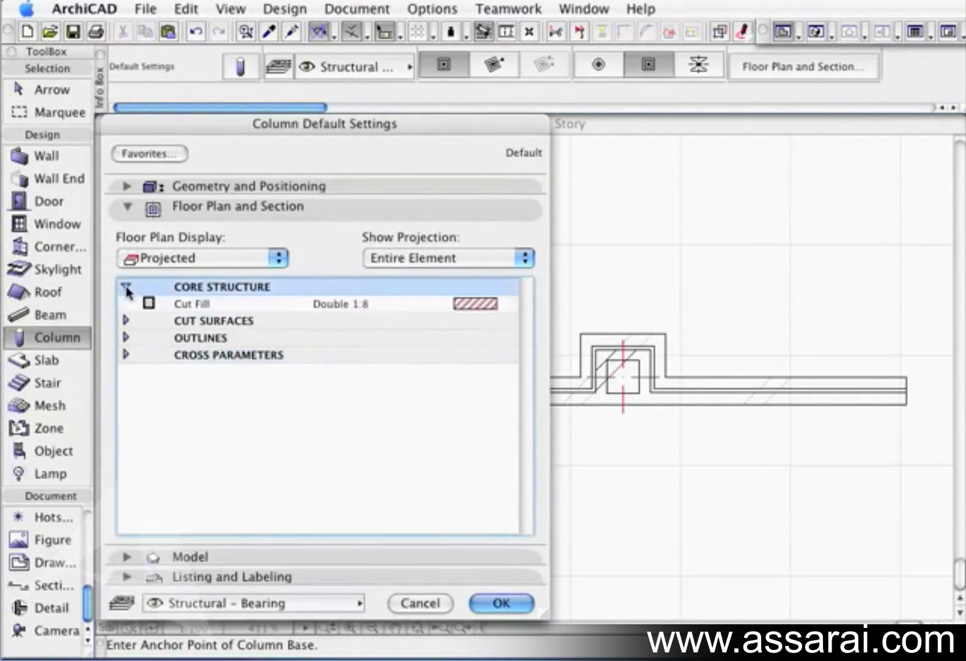
pyautogui.click(510, 304)
pyautogui.click(510, 304)
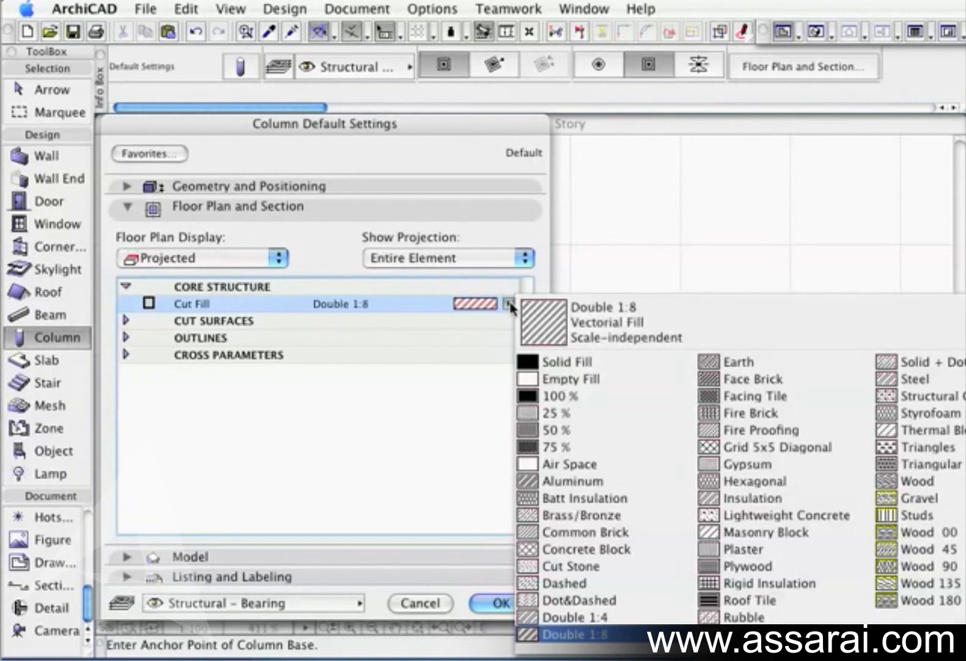
pyautogui.click(122, 328)
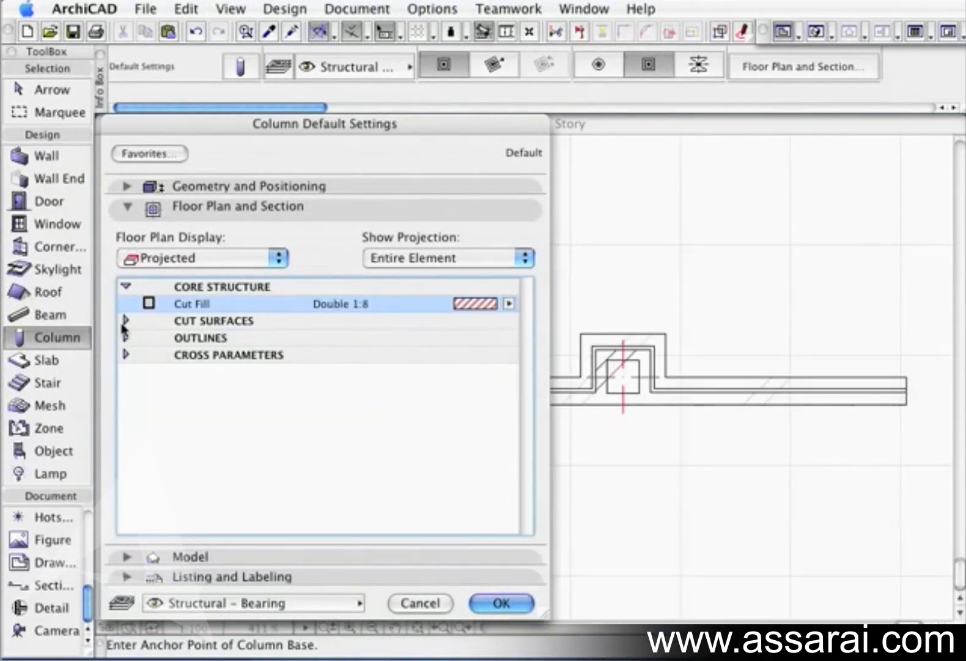
# Review the default column's cut surface pens, fills and lines, and expand its outline settings
pyautogui.click(130, 338)
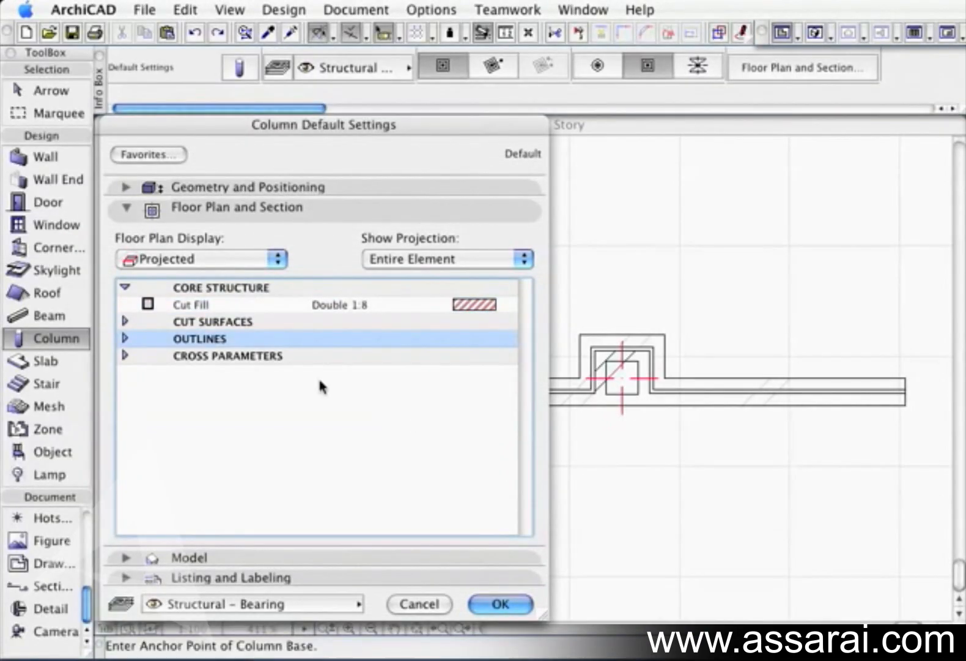
pyautogui.click(126, 322)
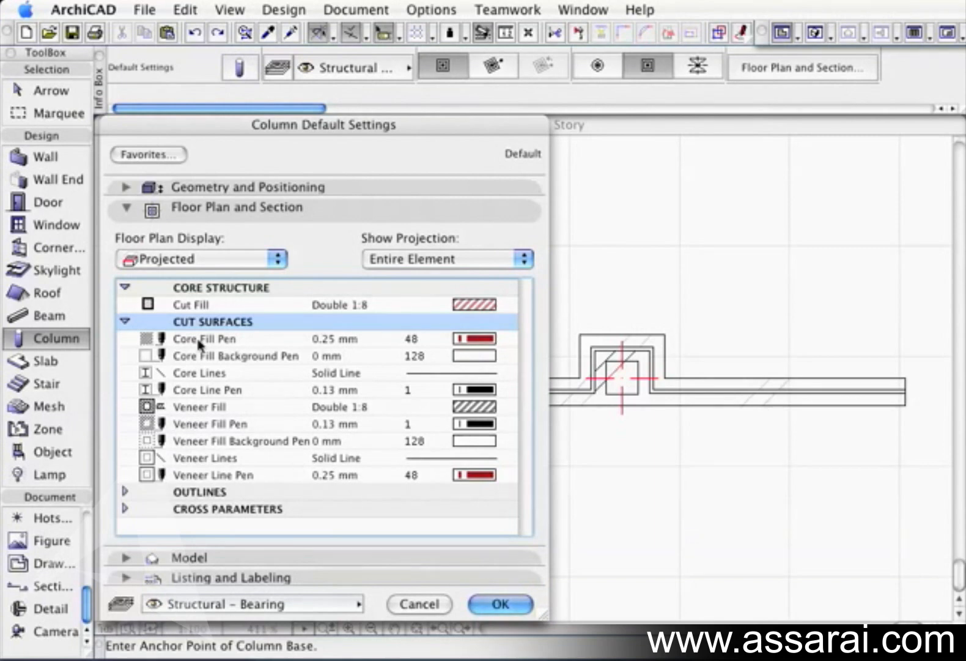
pyautogui.click(125, 322)
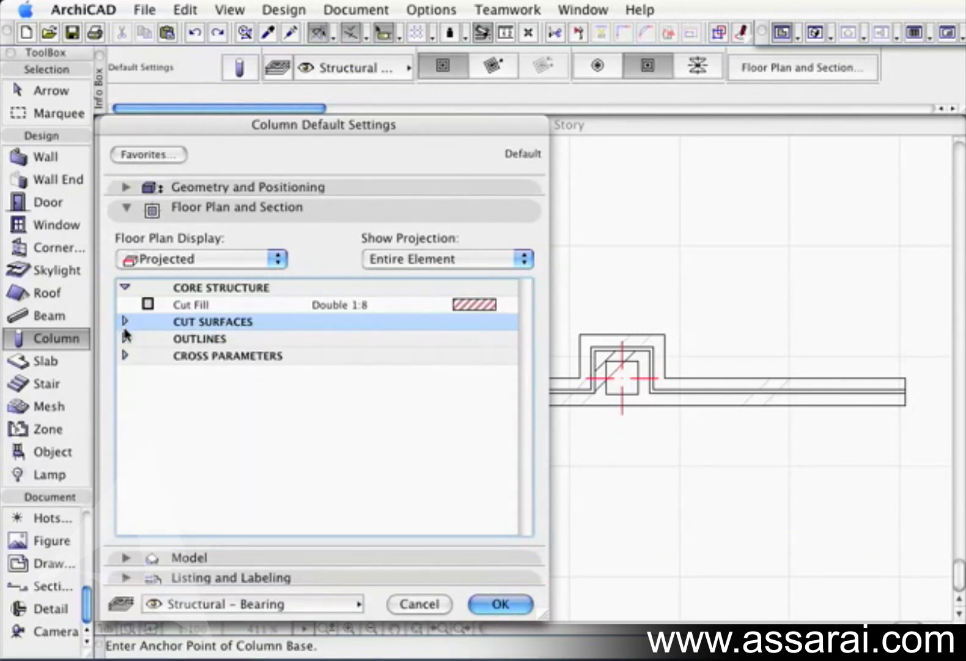
pyautogui.click(124, 338)
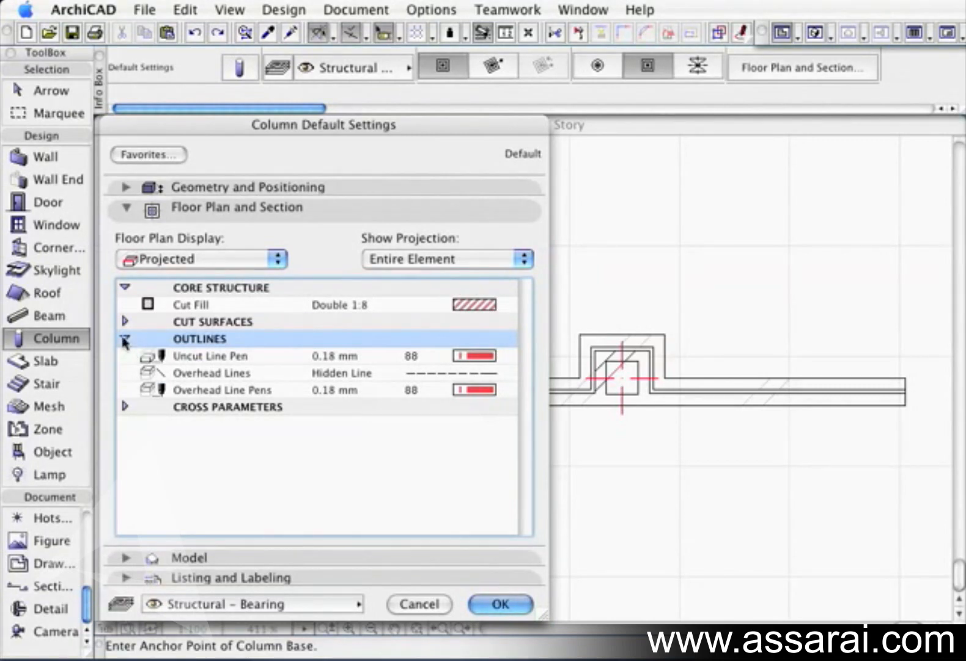
# Examine the default column's cross parameters, including the available cross types and the distance from center
pyautogui.click(125, 340)
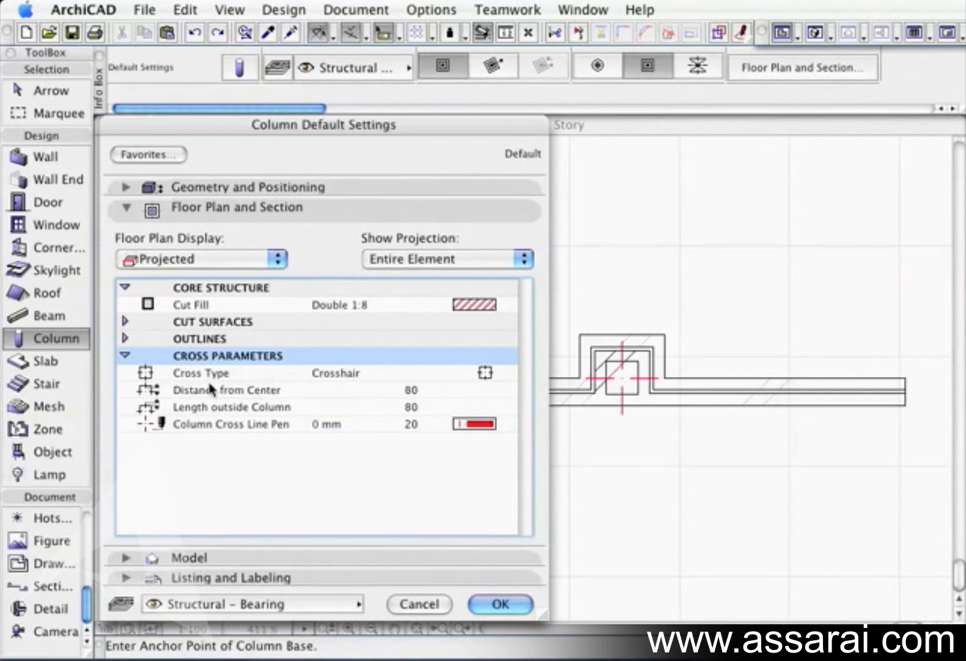
pyautogui.click(497, 378)
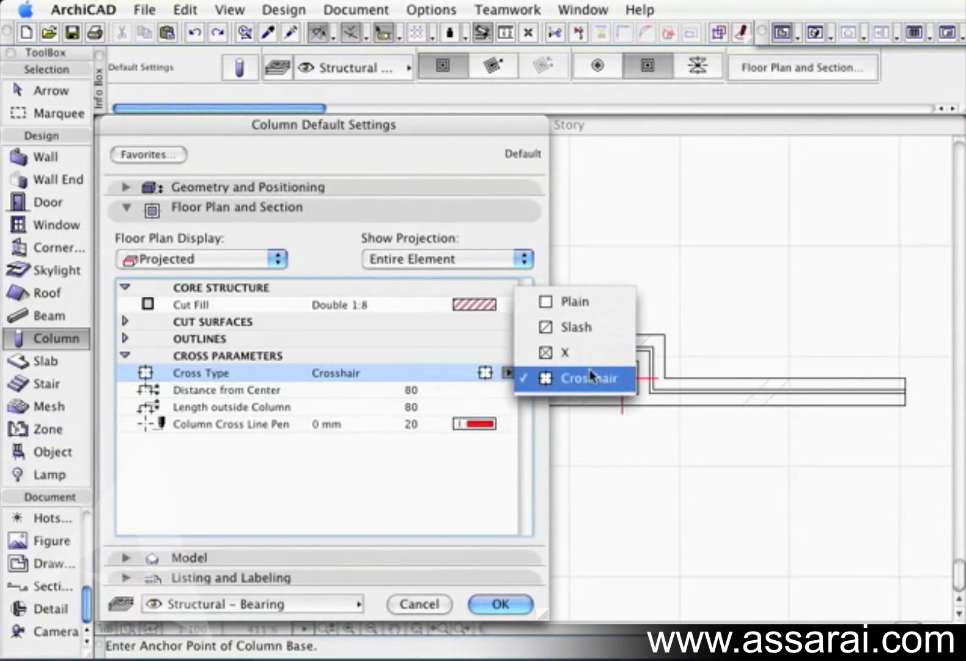
pyautogui.click(430, 371)
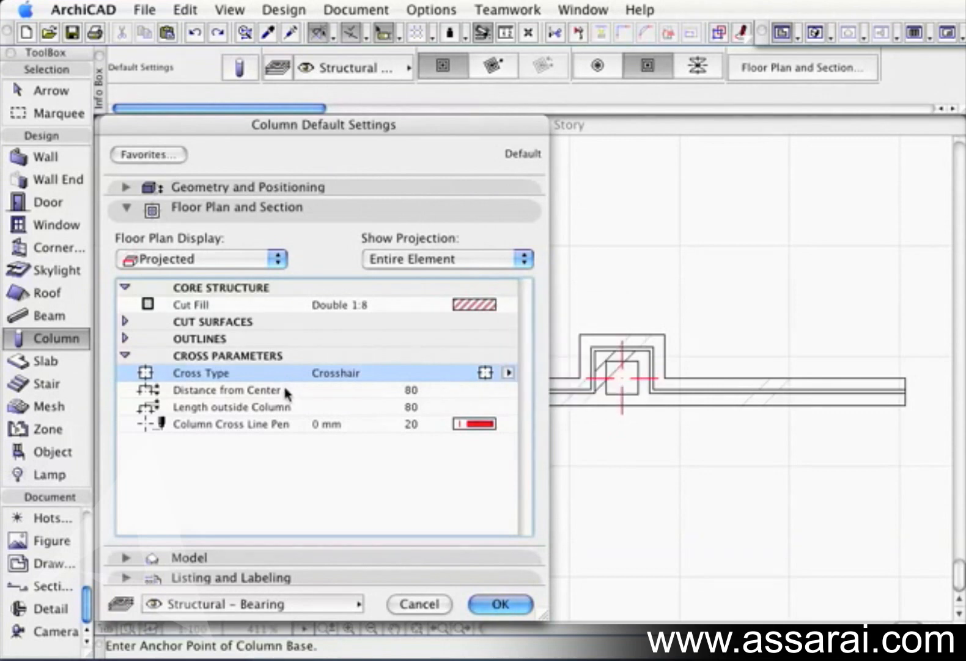
pyautogui.click(284, 390)
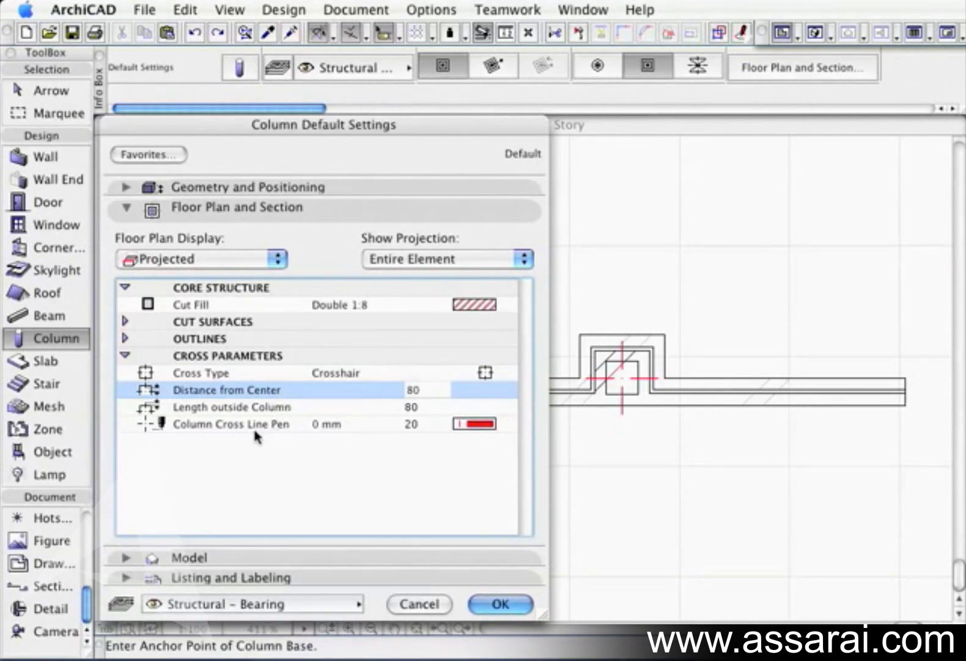
# Try the X, Slash and Plain cross types on the default column and restore Crosshair
pyautogui.click(490, 375)
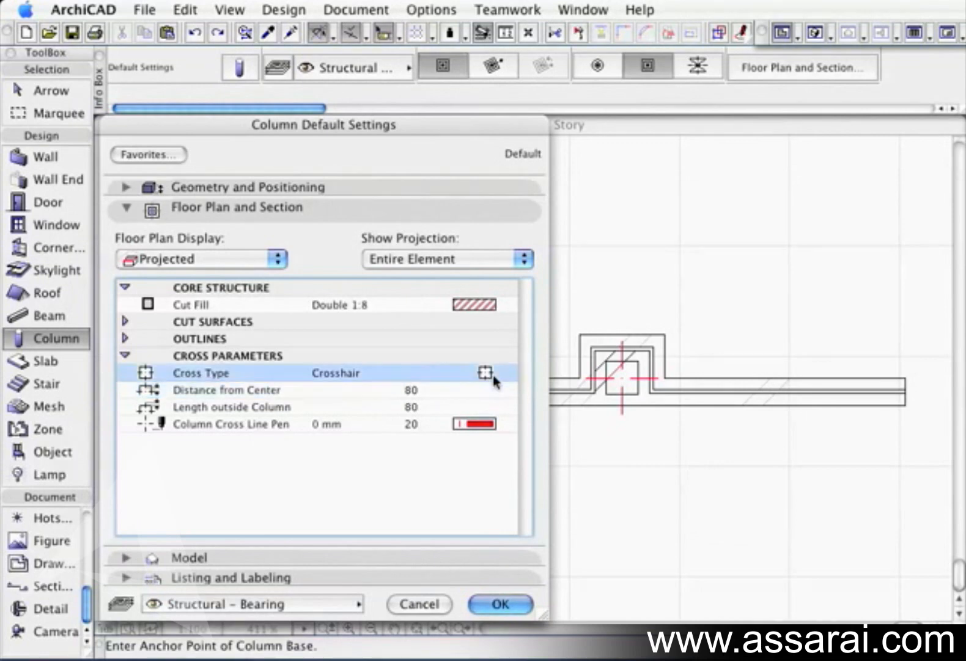
pyautogui.click(474, 433)
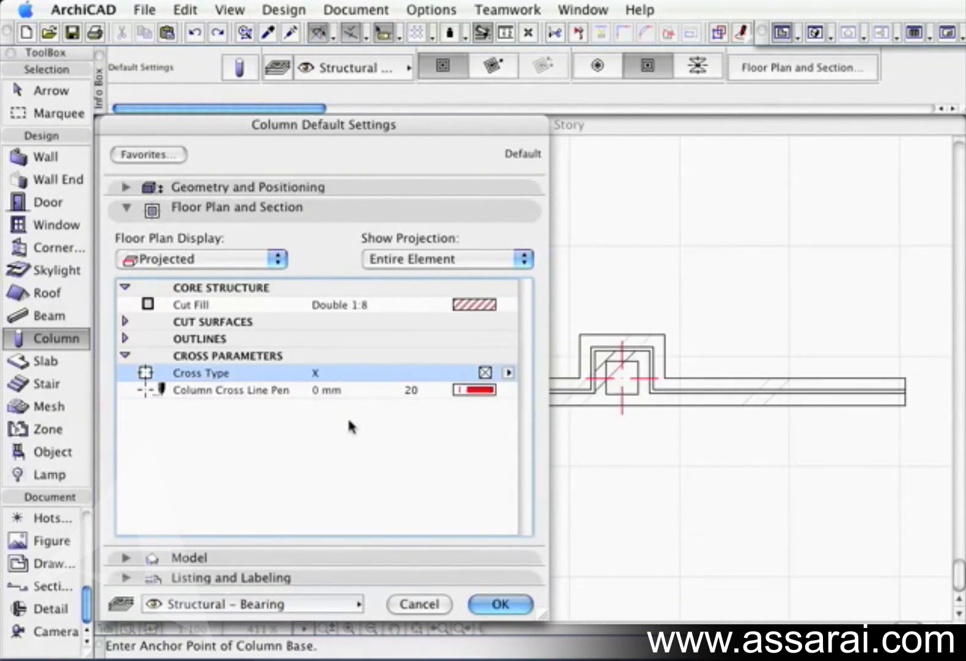
pyautogui.click(508, 373)
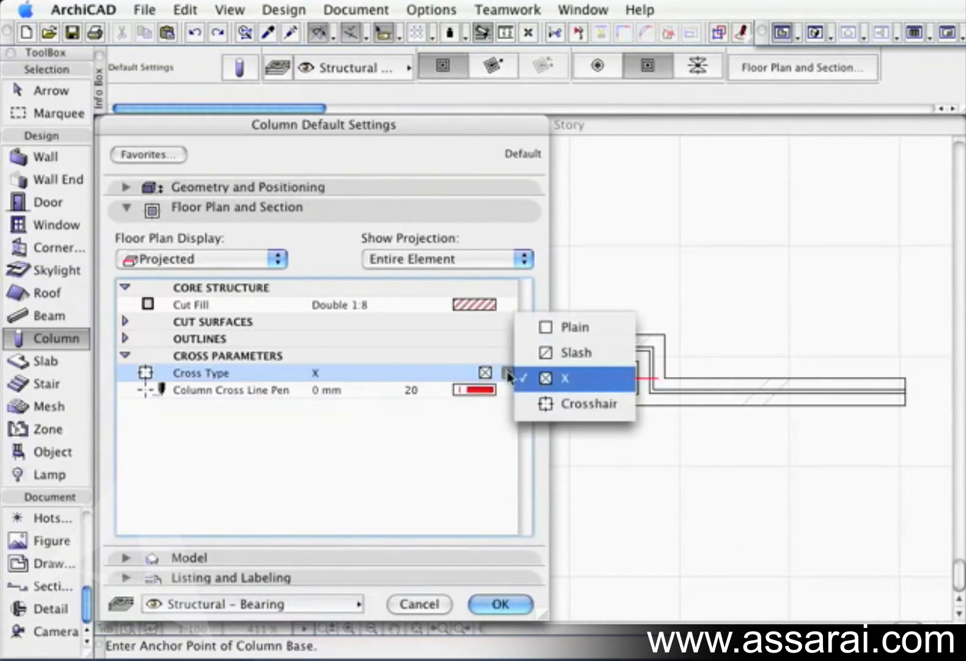
pyautogui.click(557, 354)
pyautogui.click(509, 372)
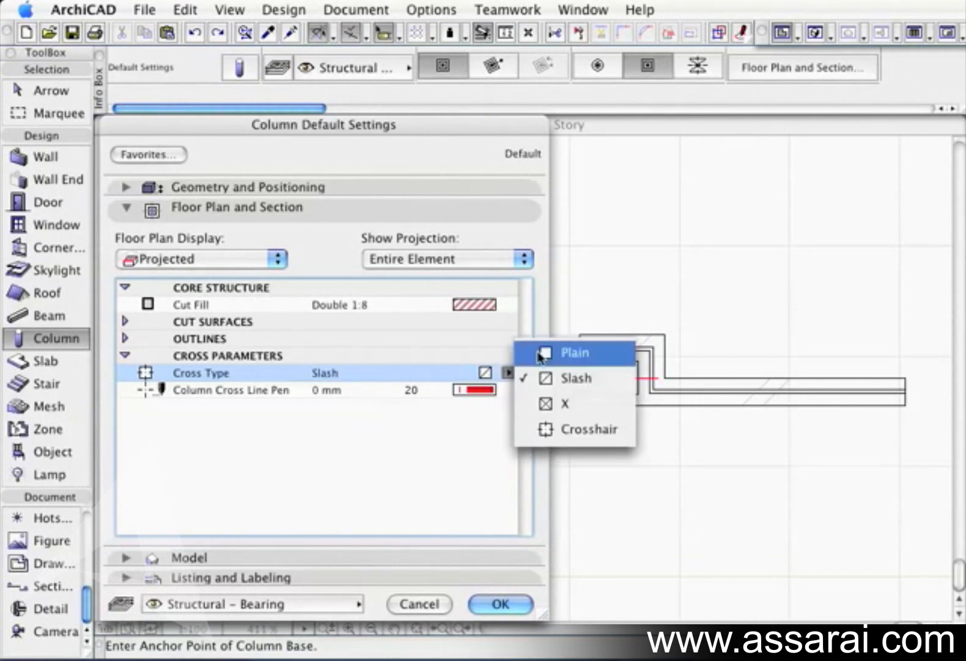
pyautogui.click(537, 362)
pyautogui.click(508, 373)
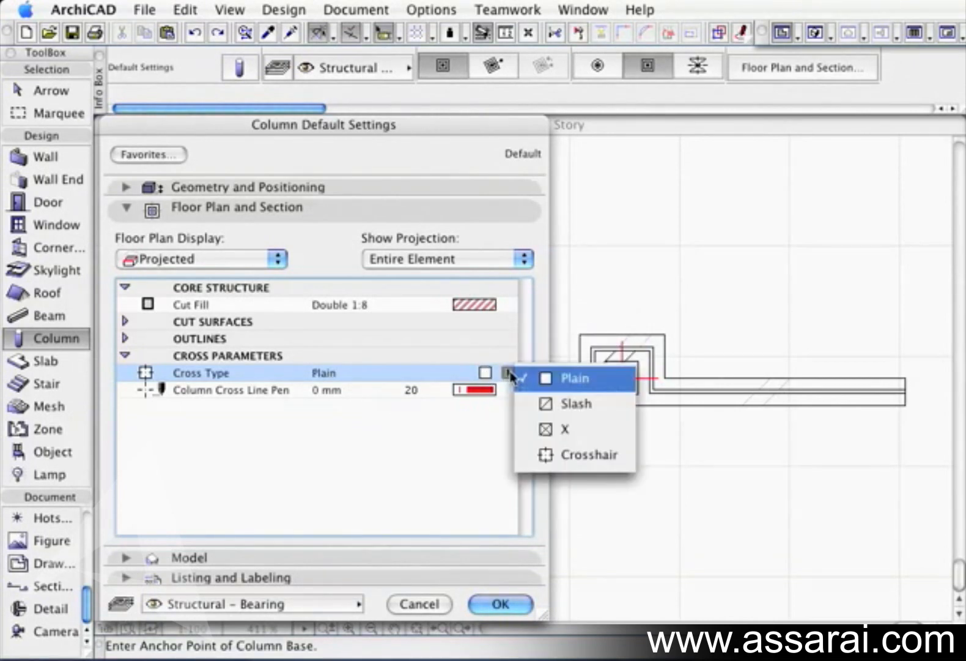
pyautogui.click(538, 454)
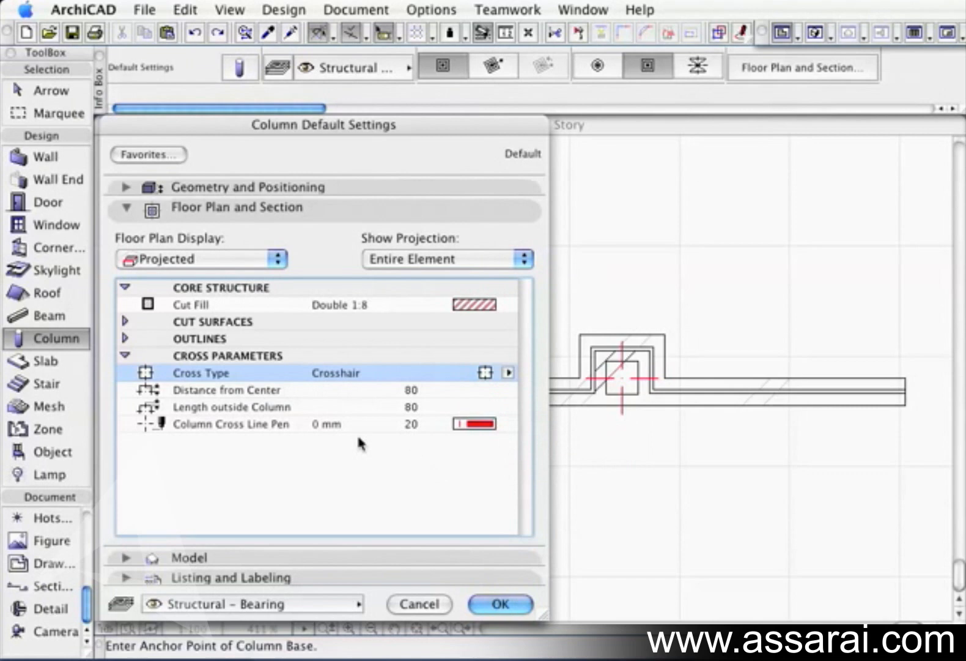
pyautogui.click(125, 355)
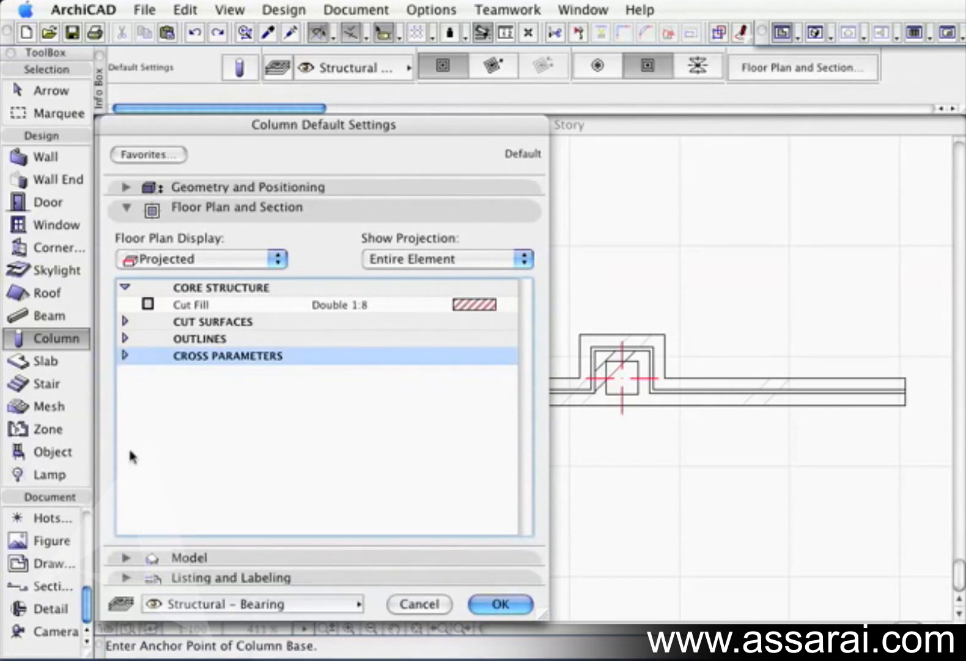
# Review the default column's Model and Listing and Labeling settings, including the selectable surface materials, and accept the defaults
pyautogui.click(126, 208)
pyautogui.click(126, 226)
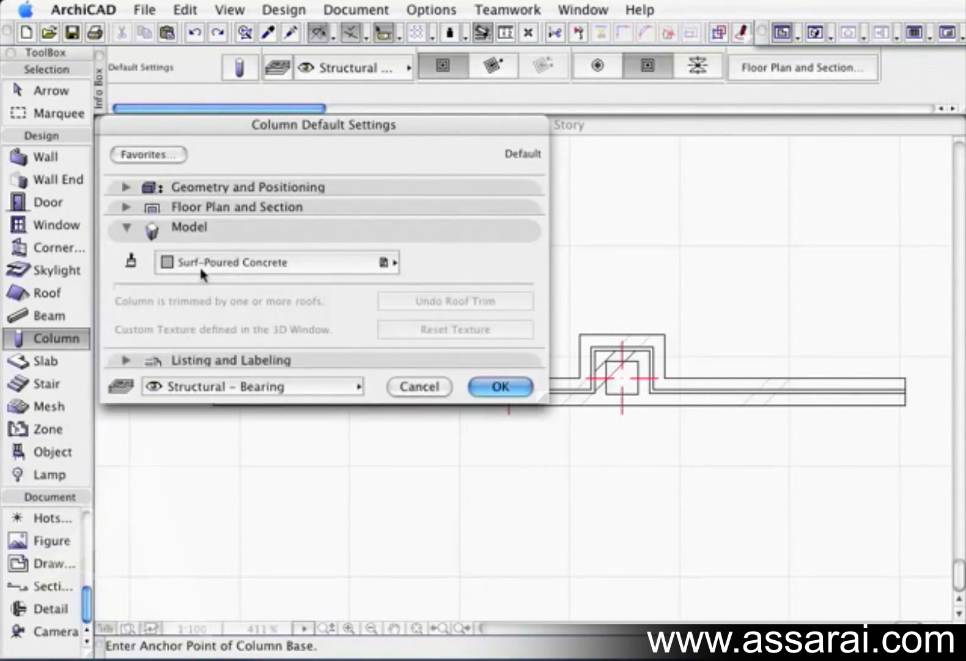
pyautogui.click(267, 269)
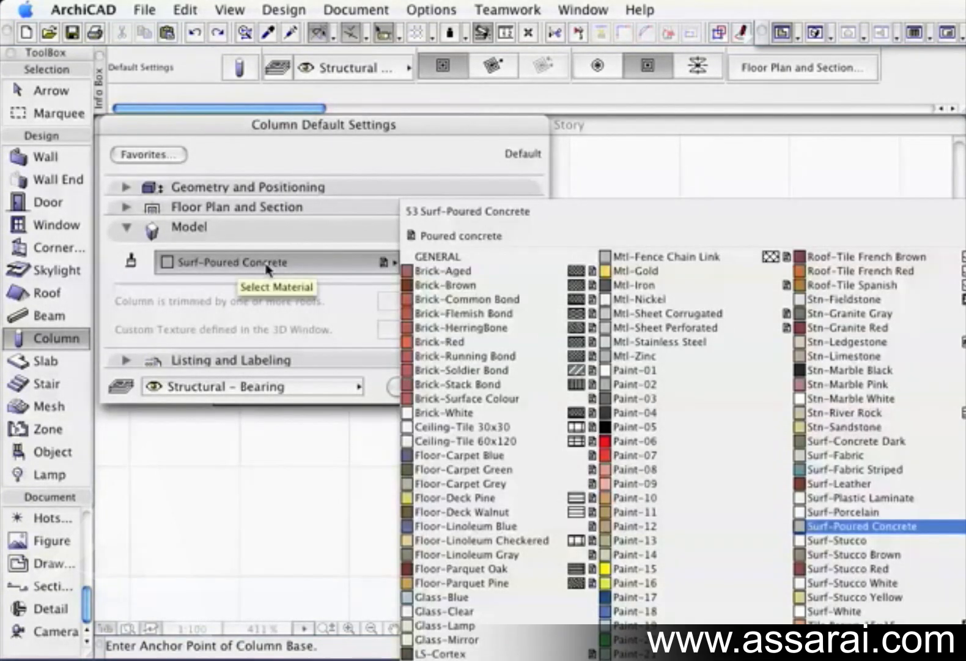
pyautogui.click(267, 270)
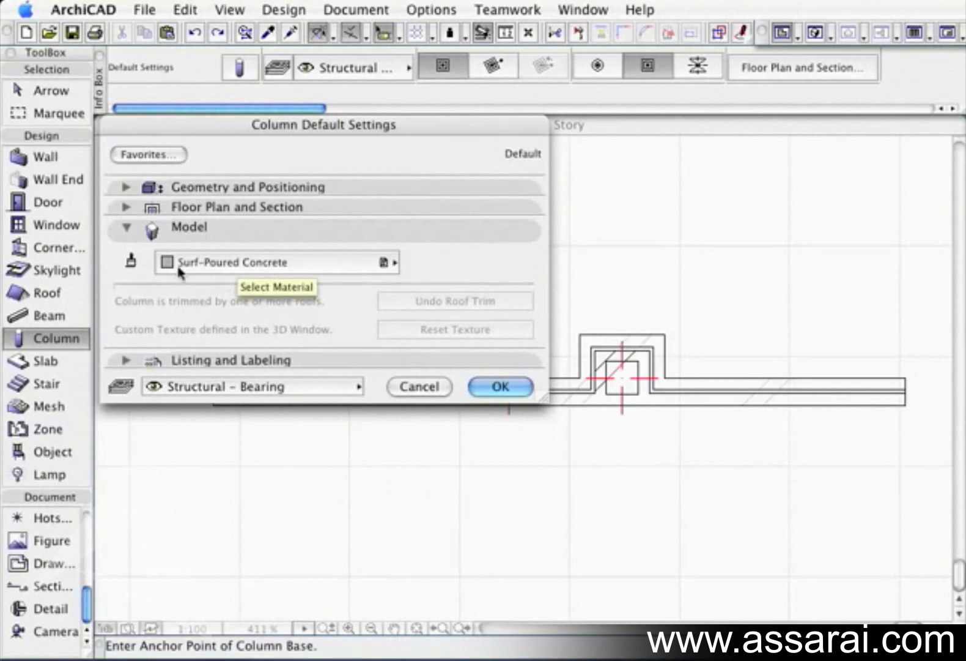
pyautogui.click(126, 227)
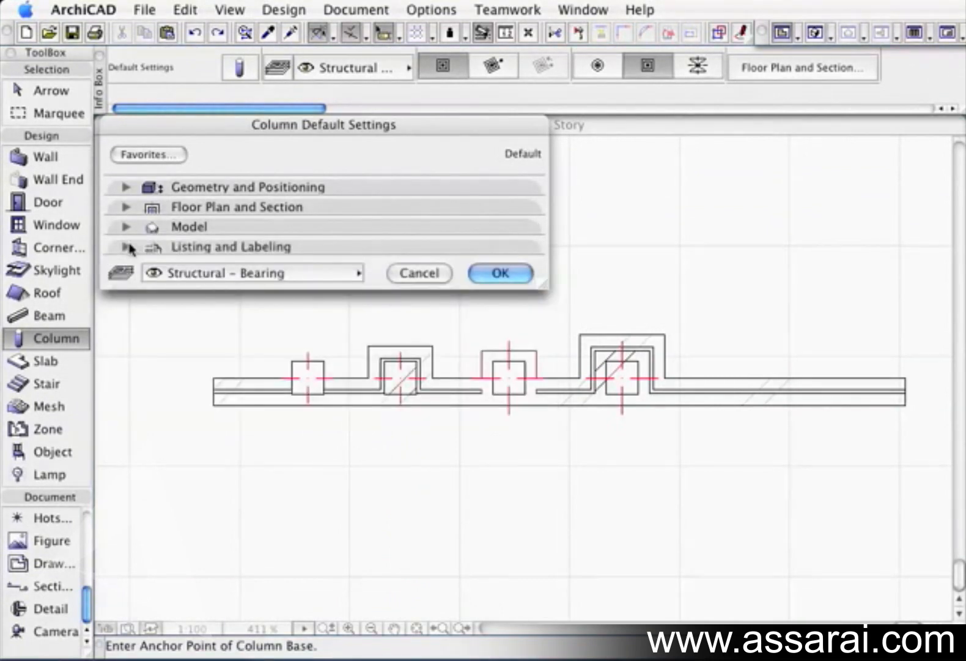
pyautogui.click(126, 246)
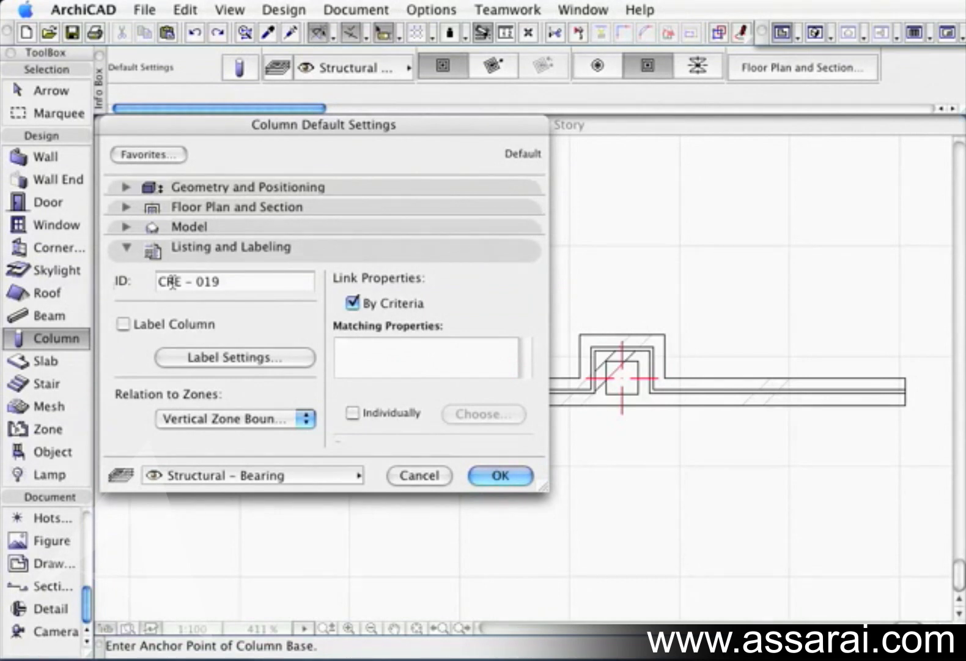
pyautogui.click(126, 247)
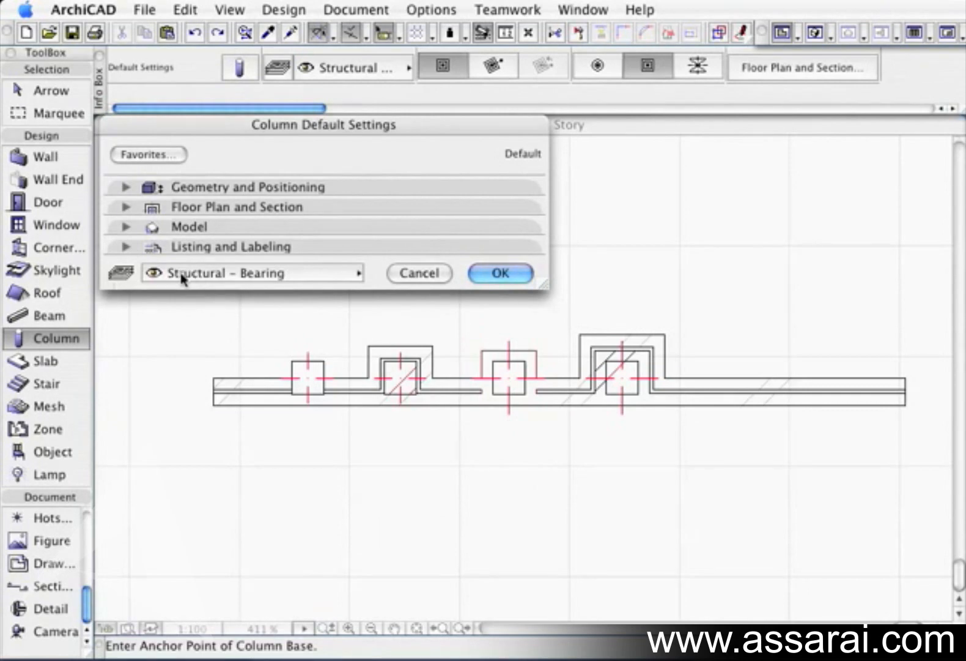
pyautogui.click(502, 274)
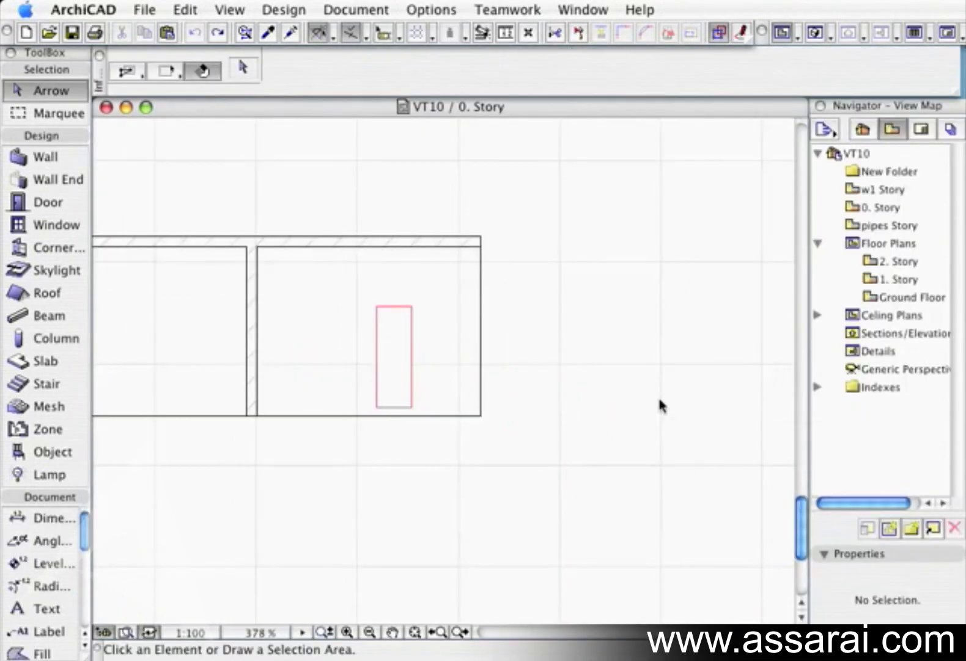
# Select the rectangular column inside the right-hand room and make it slanted
pyautogui.click(401, 361)
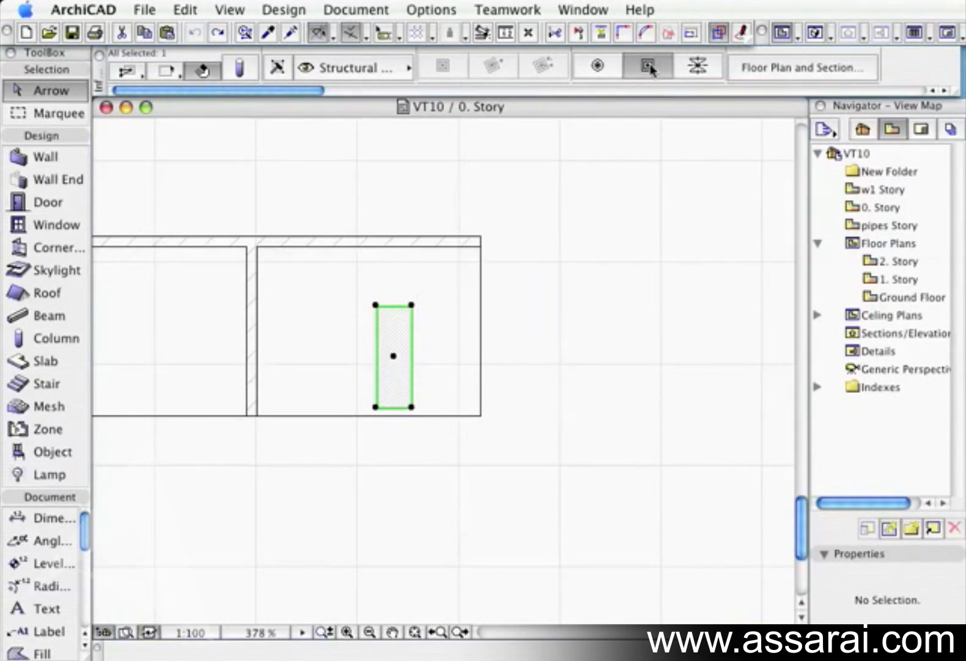
pyautogui.hscroll(5, 651, 64)
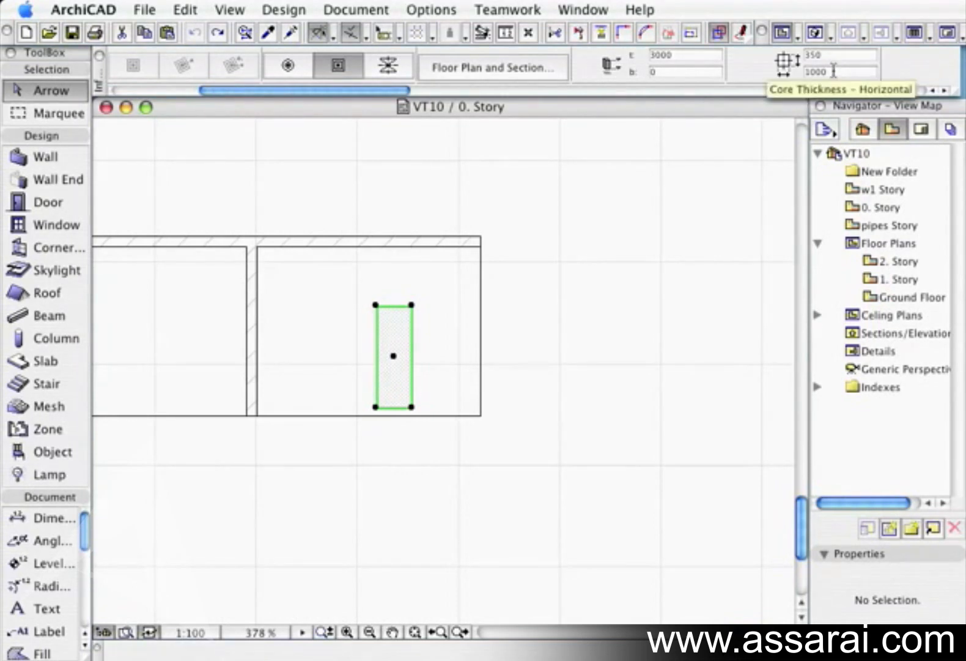
pyautogui.hscroll(10, 833, 64)
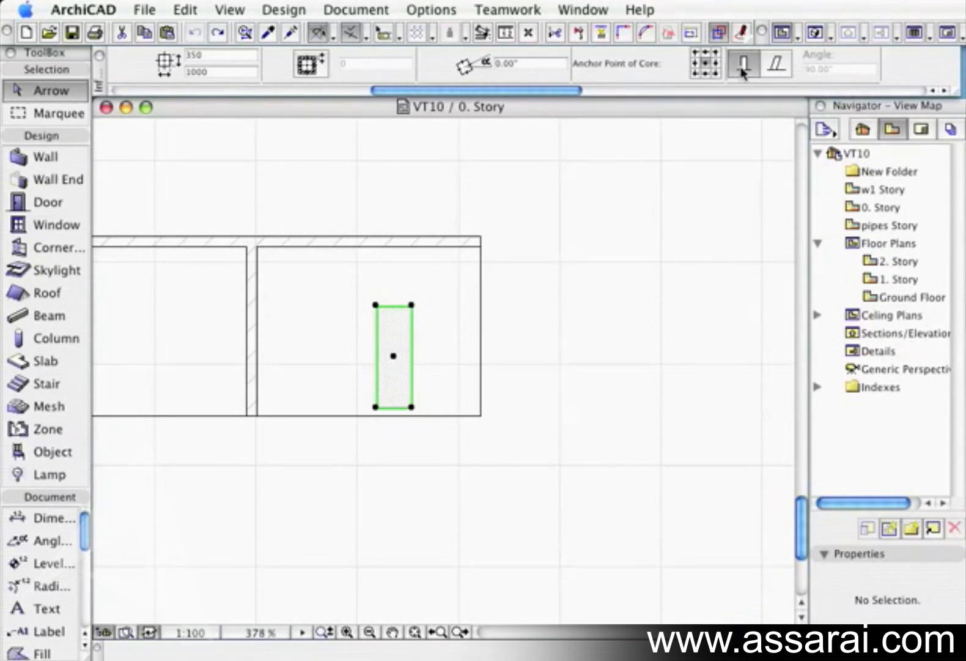
pyautogui.click(776, 70)
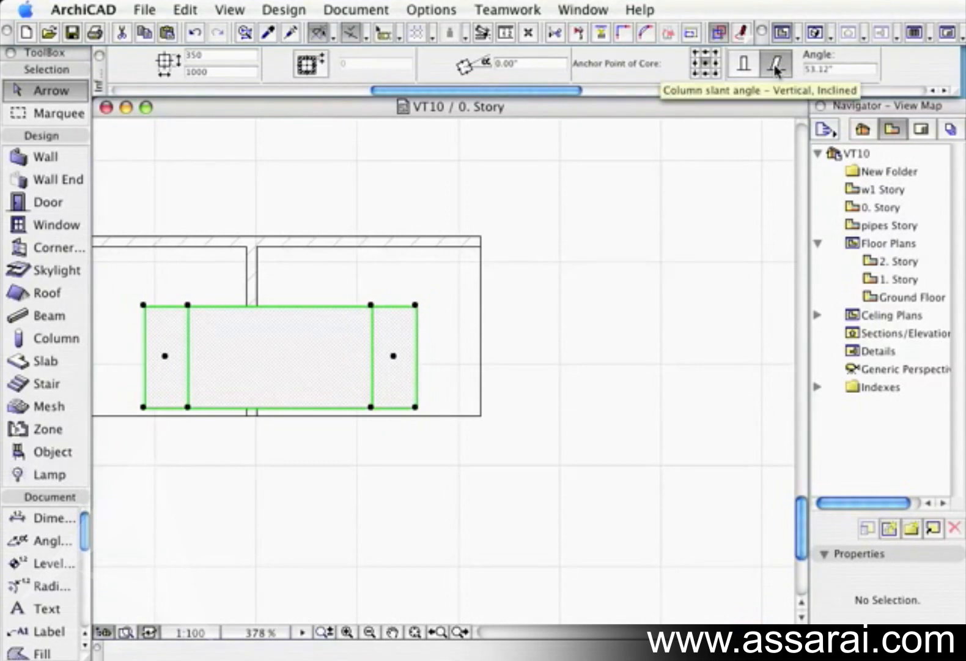
# Set the selected column's slant angle to 70° in its selection settings, keeping the slanted option
pyautogui.hscroll(5, 609, 70)
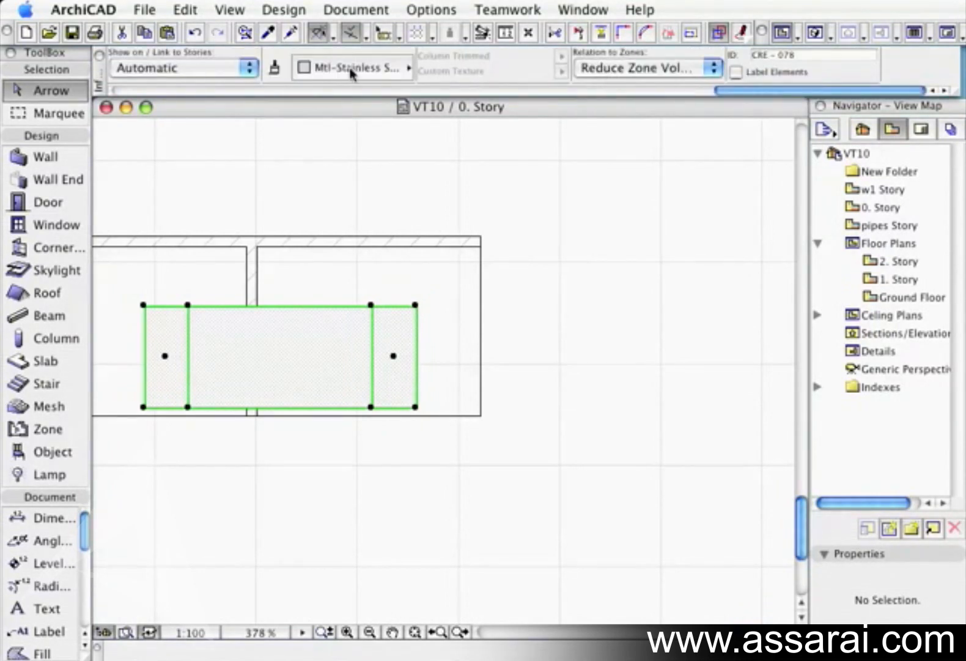
pyautogui.hscroll(-5, 319, 71)
pyautogui.click(240, 68)
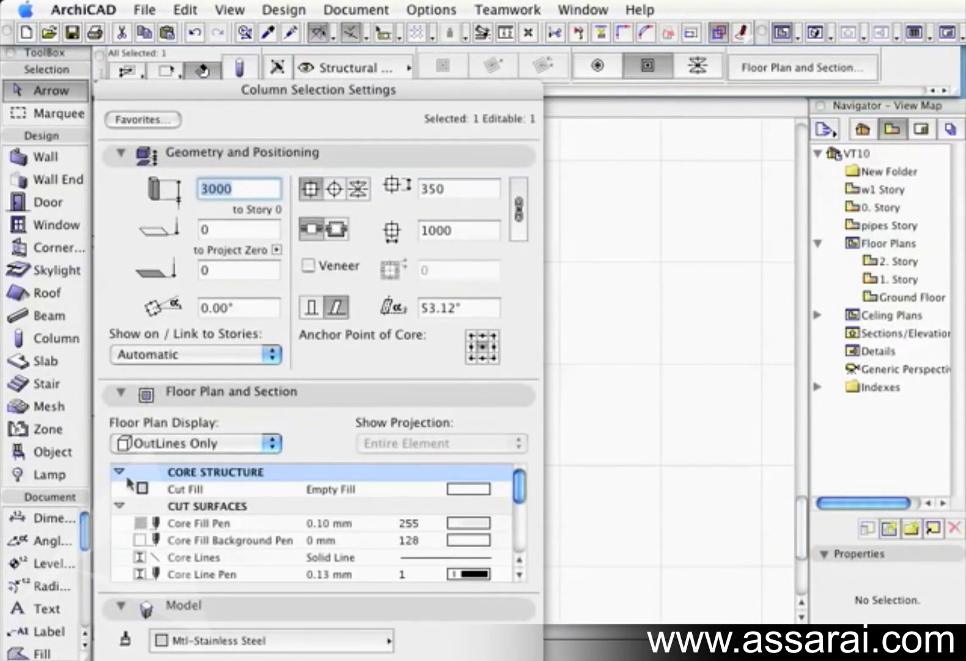
pyautogui.click(312, 308)
pyautogui.click(335, 308)
pyautogui.click(459, 308)
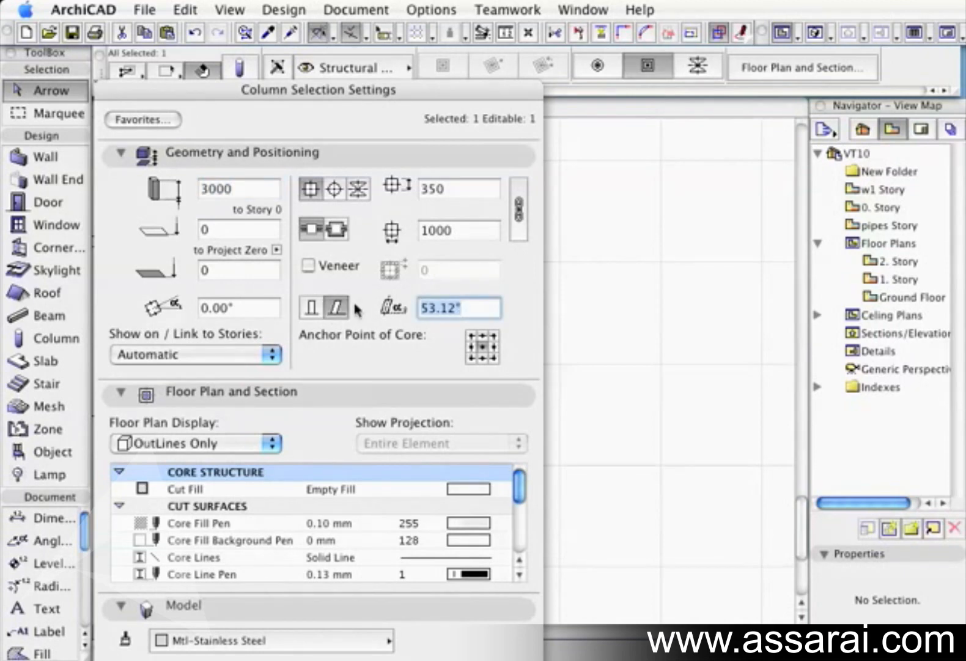
pyautogui.write('70')
pyautogui.press('Return')
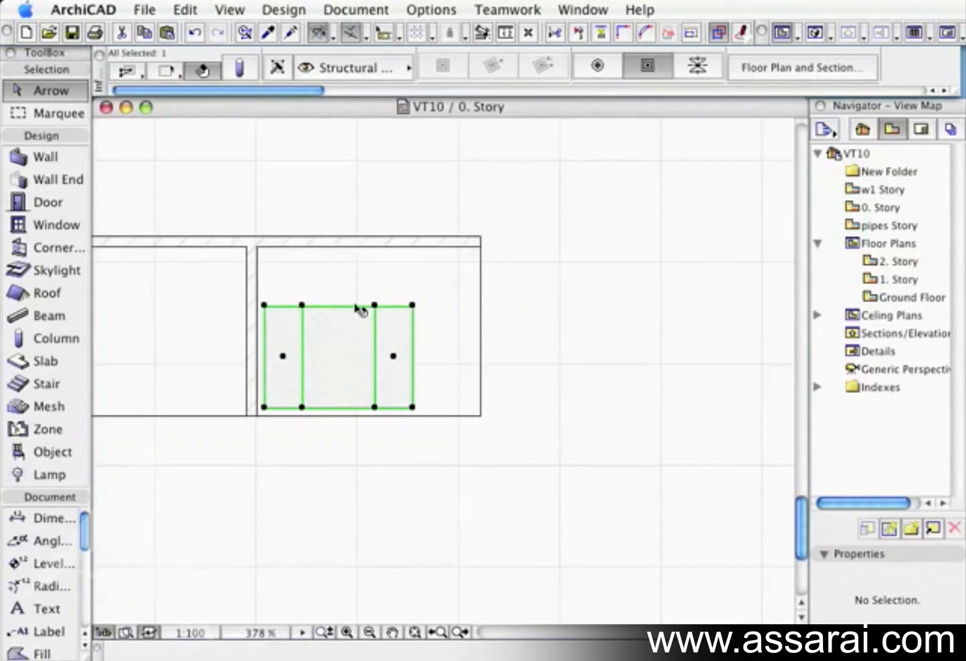
# Stretch the top end of the slanted column graphically so its outer edge meets the room's right edge, and deselect it
pyautogui.click(282, 358)
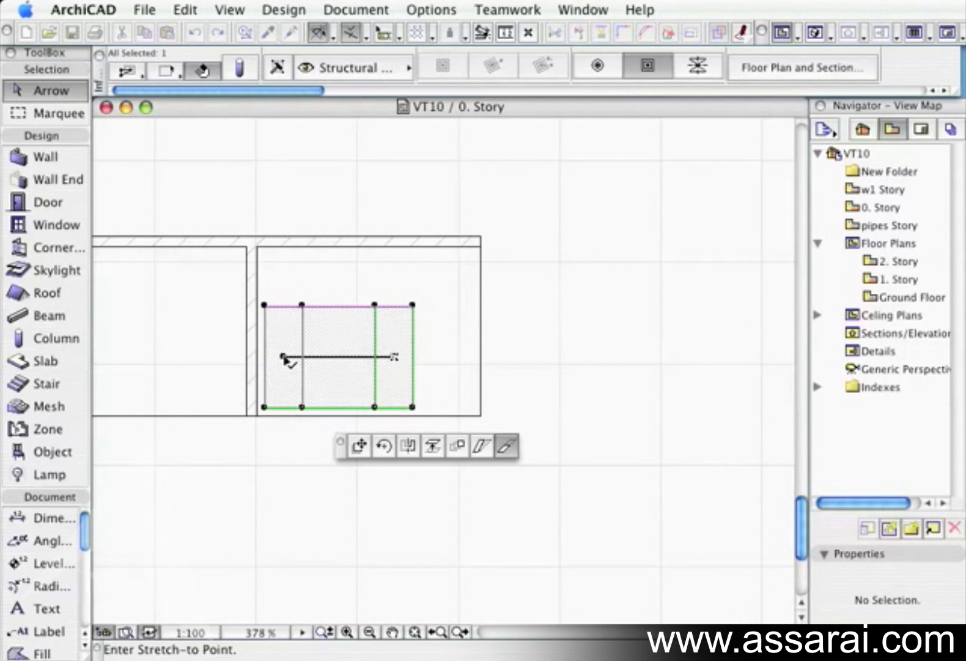
pyautogui.click(480, 452)
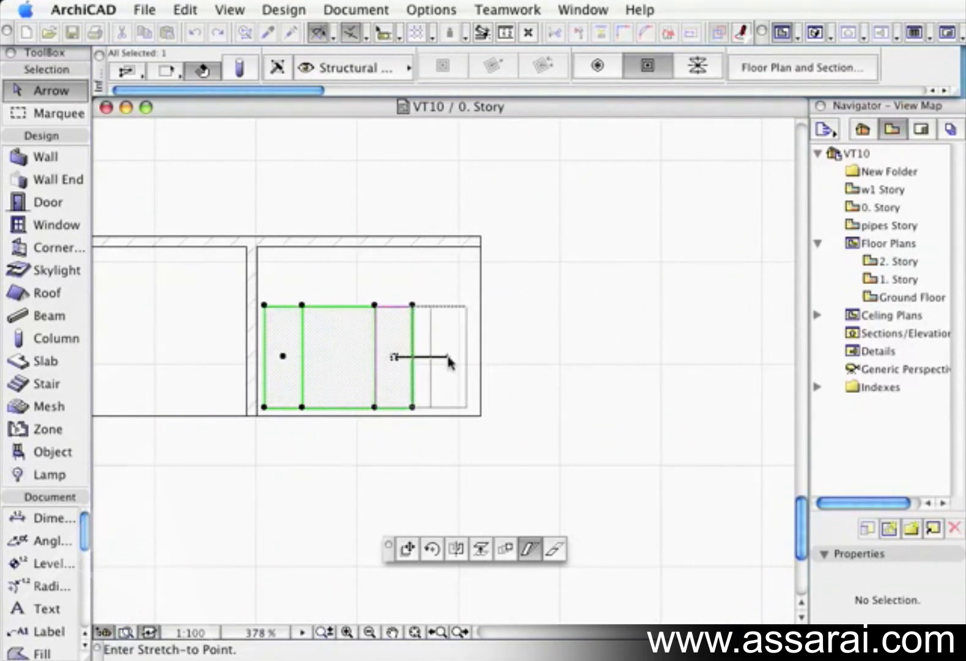
pyautogui.click(462, 358)
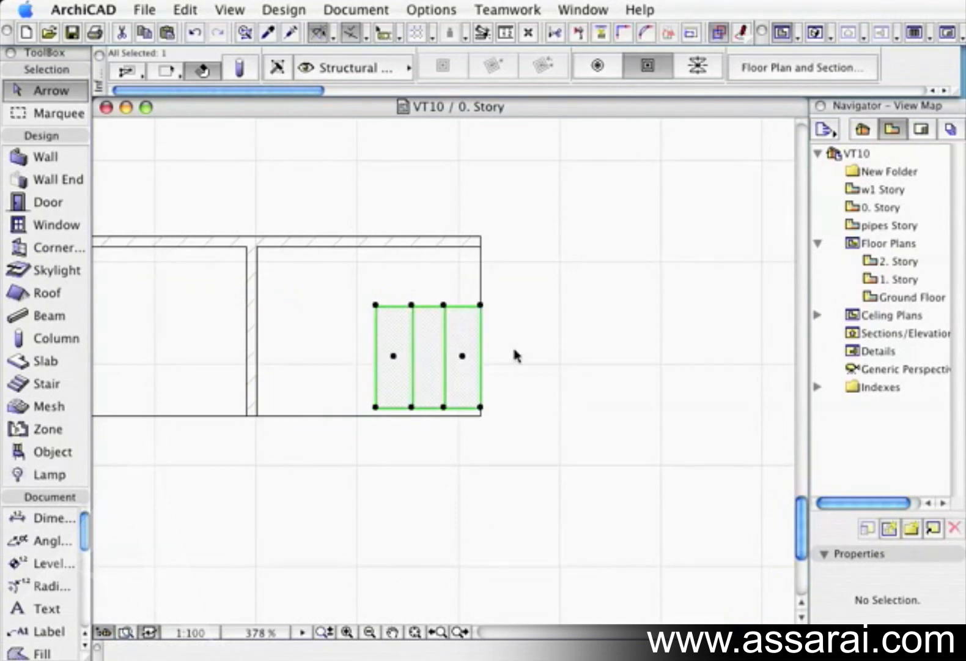
pyautogui.click(505, 367)
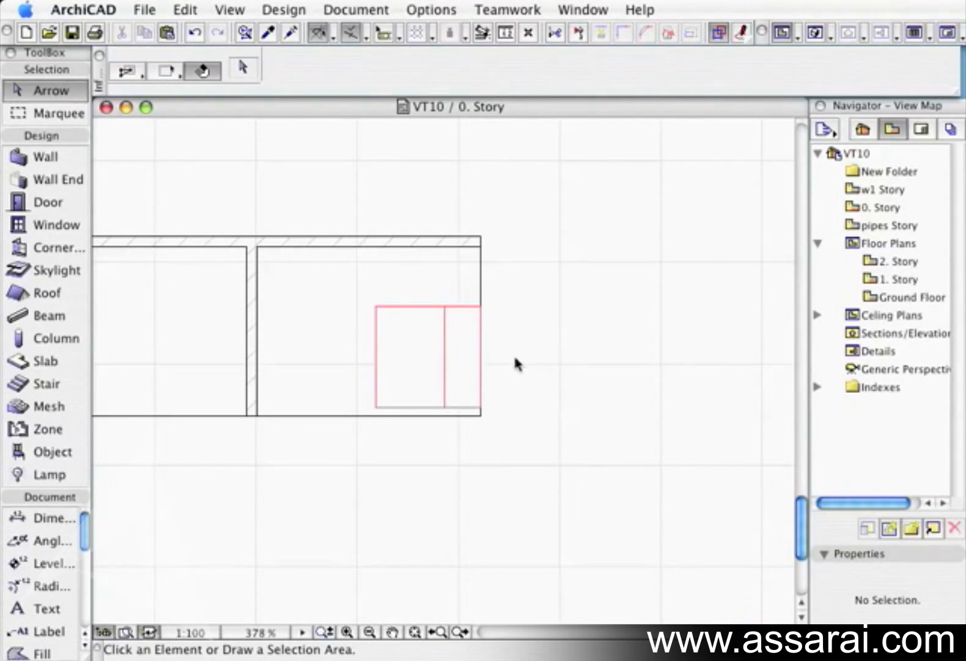
# Reselect the slanted column, stretch its top end well beyond the room's right edge to a slant of about 51°, and check its angle
pyautogui.click(465, 361)
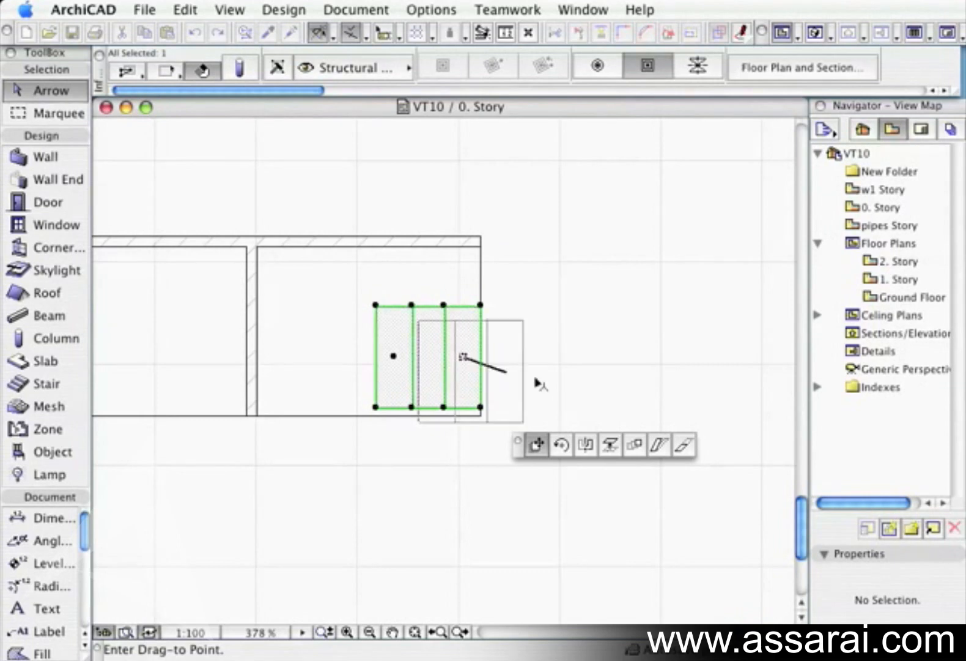
pyautogui.click(660, 444)
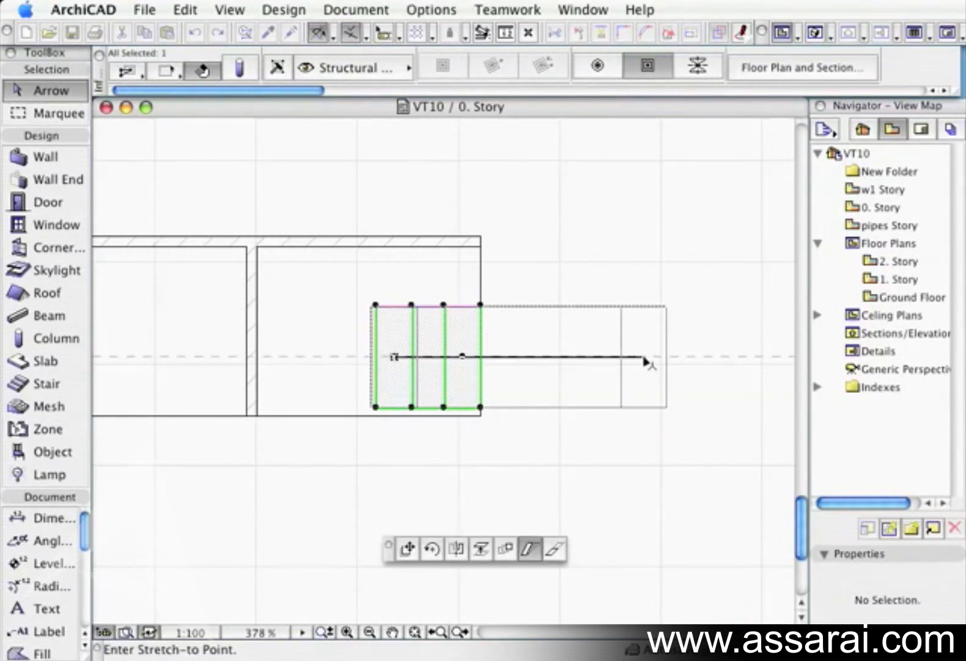
pyautogui.click(641, 360)
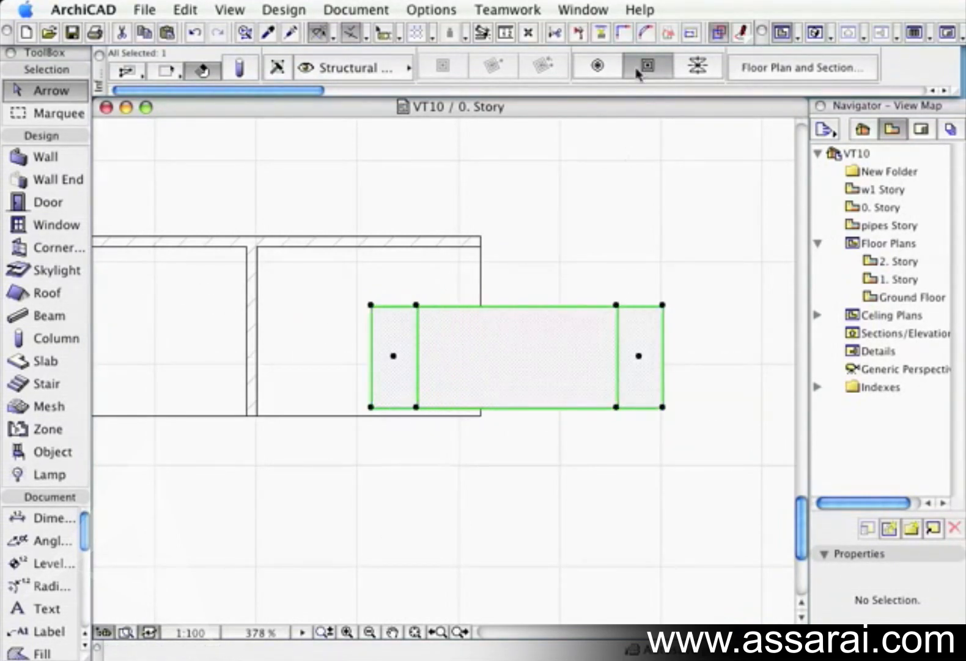
pyautogui.hscroll(5, 639, 69)
pyautogui.hscroll(4, 501, 90)
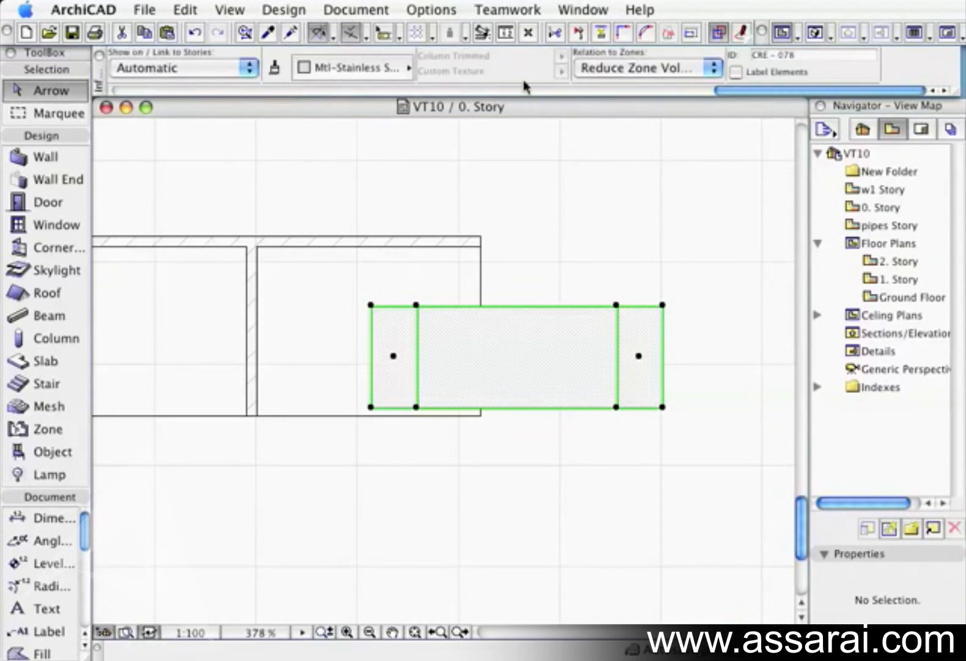
pyautogui.hscroll(-2, 527, 81)
pyautogui.hscroll(-4, 527, 84)
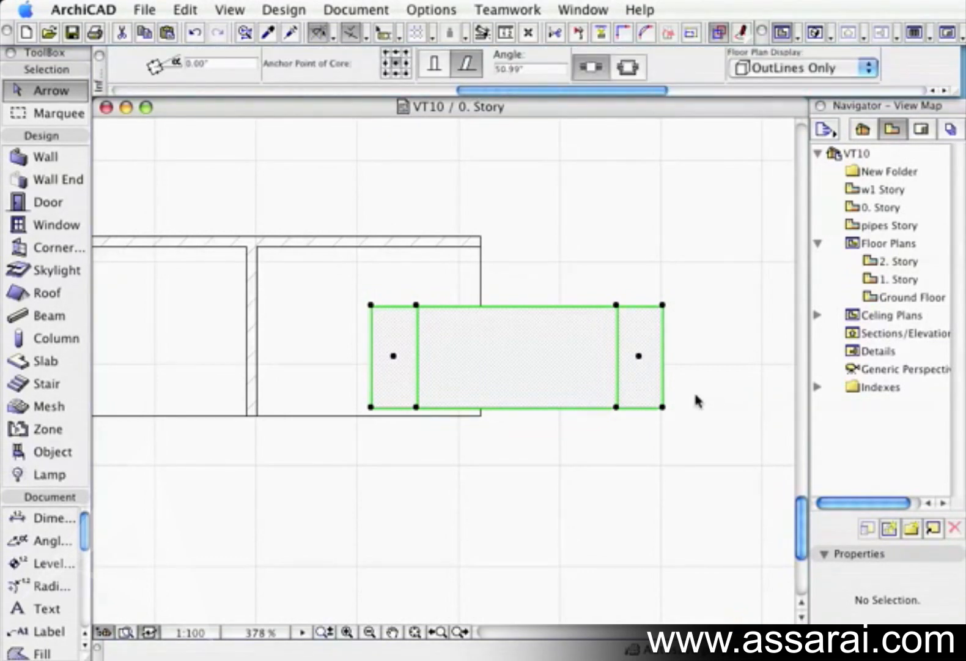
# Shorten the slanted column along its slant from its top end in plan to a height of about 1849, and check its height
pyautogui.click(638, 355)
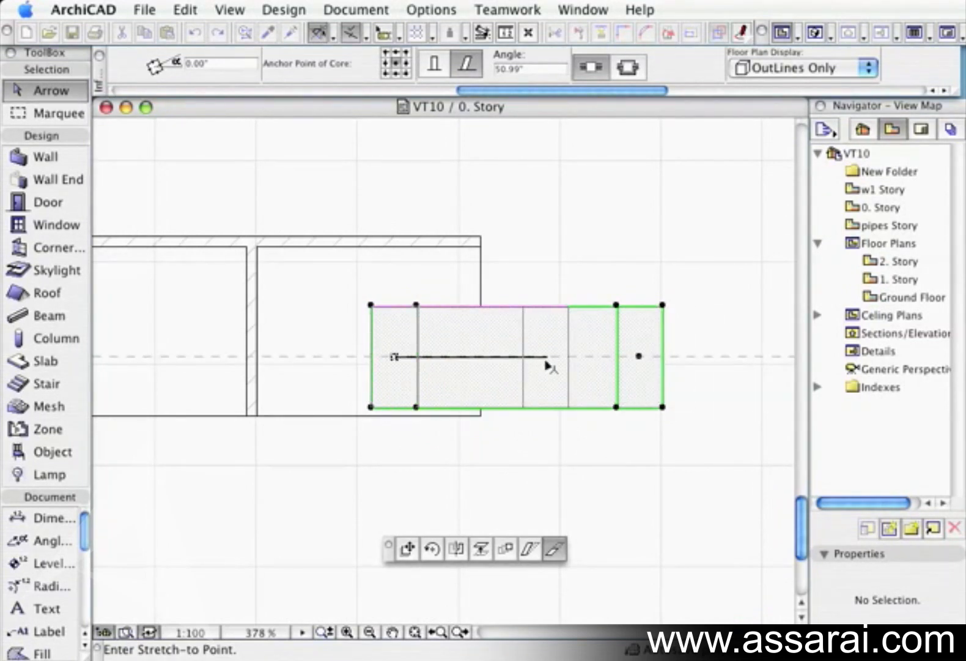
pyautogui.click(547, 362)
pyautogui.hscroll(5, 480, 55)
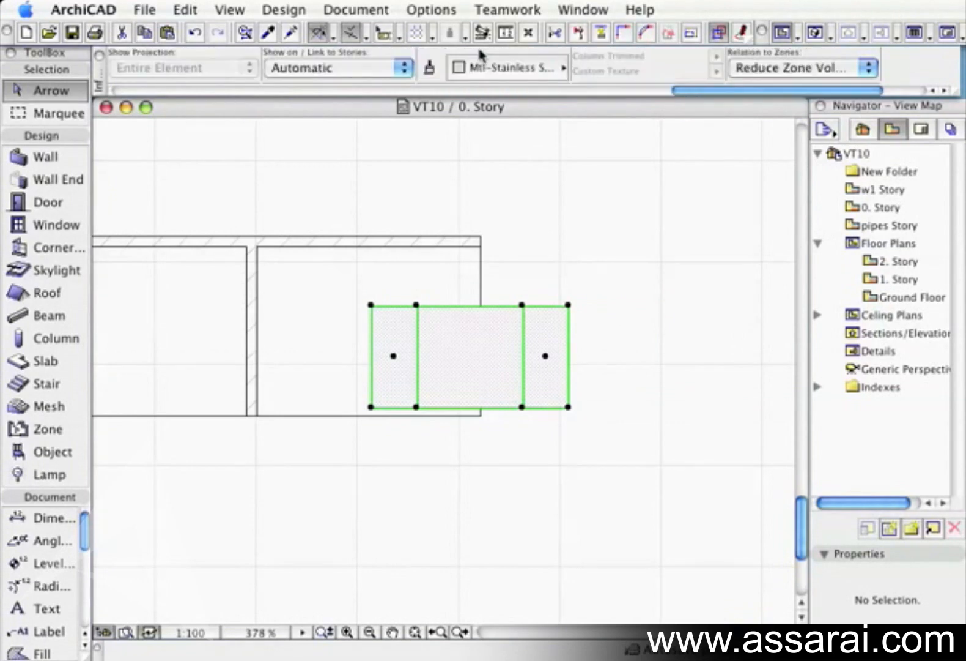
pyautogui.hscroll(-10, 480, 55)
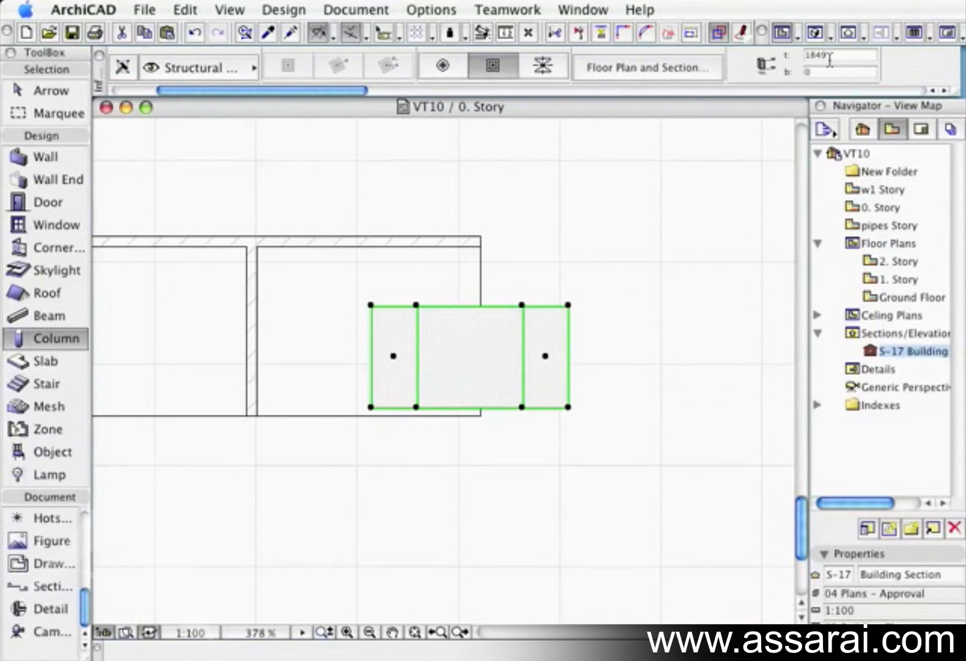
# Set the slanted column's top height to 3000 and deselect the column
pyautogui.click(830, 56)
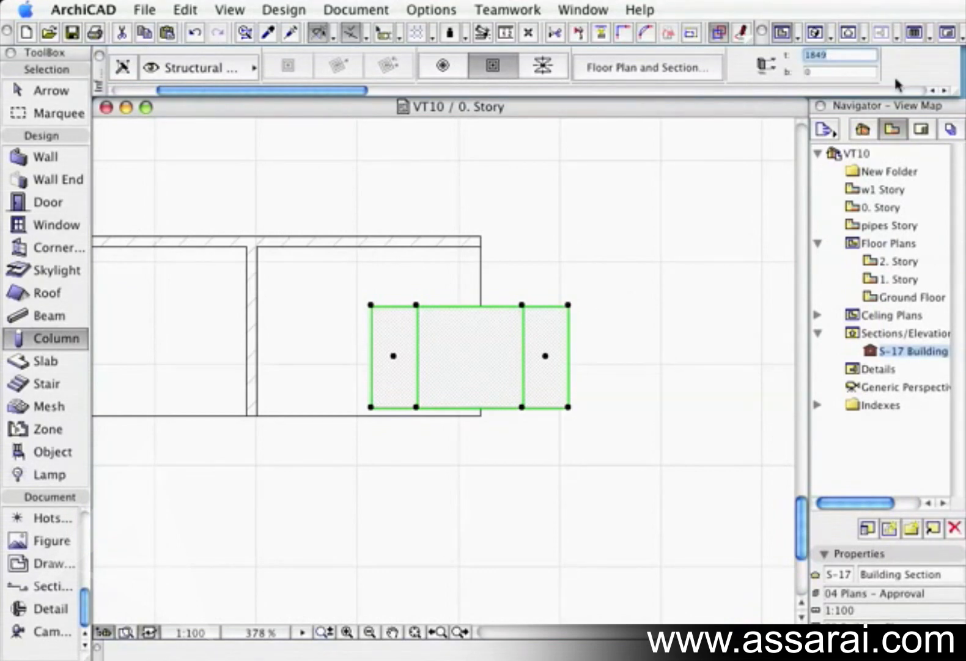
pyautogui.write('3000')
pyautogui.press('Return')
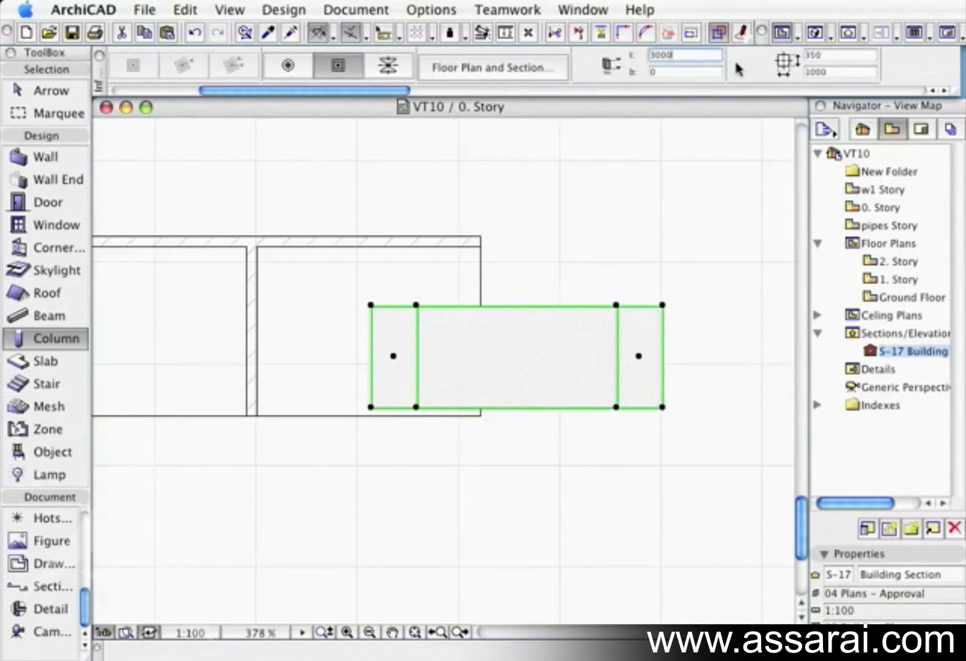
pyautogui.hscroll(2, 768, 65)
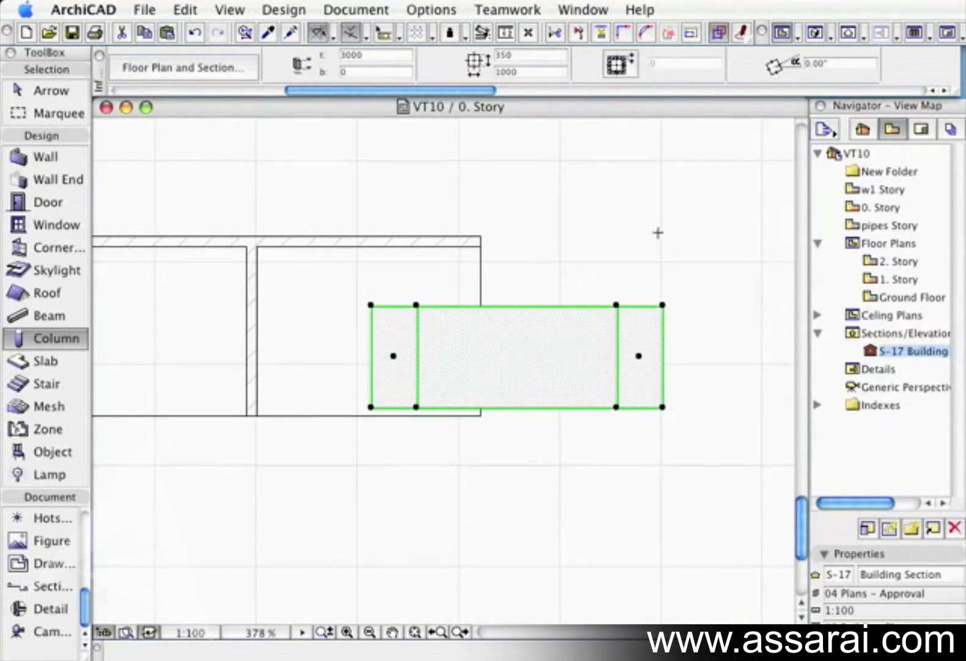
pyautogui.press('Escape')
# Open the S-17 Building Section and select the slanted column there
pyautogui.click(869, 334)
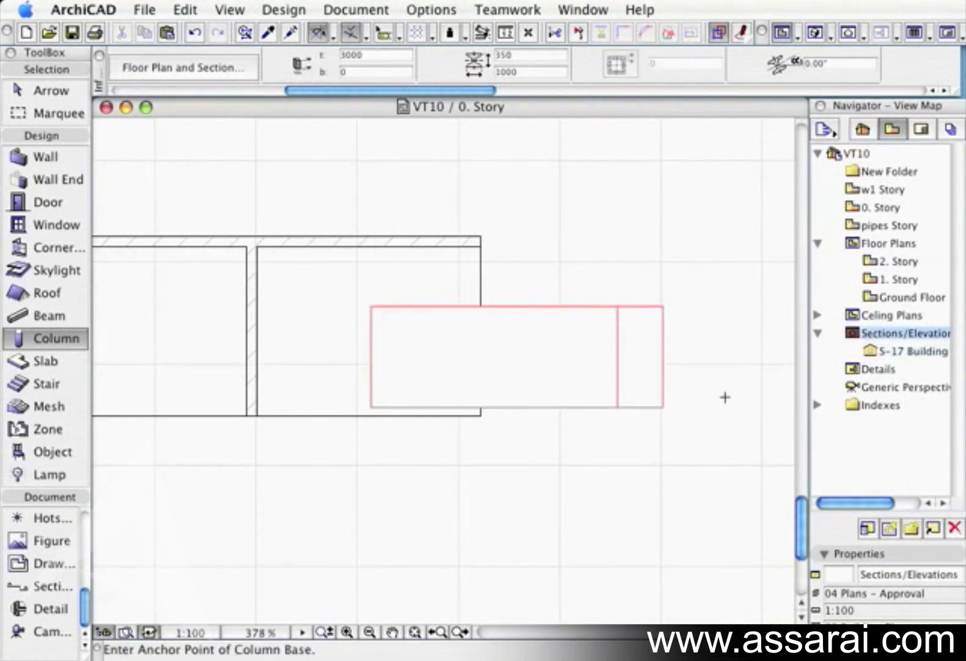
pyautogui.doubleClick(905, 351)
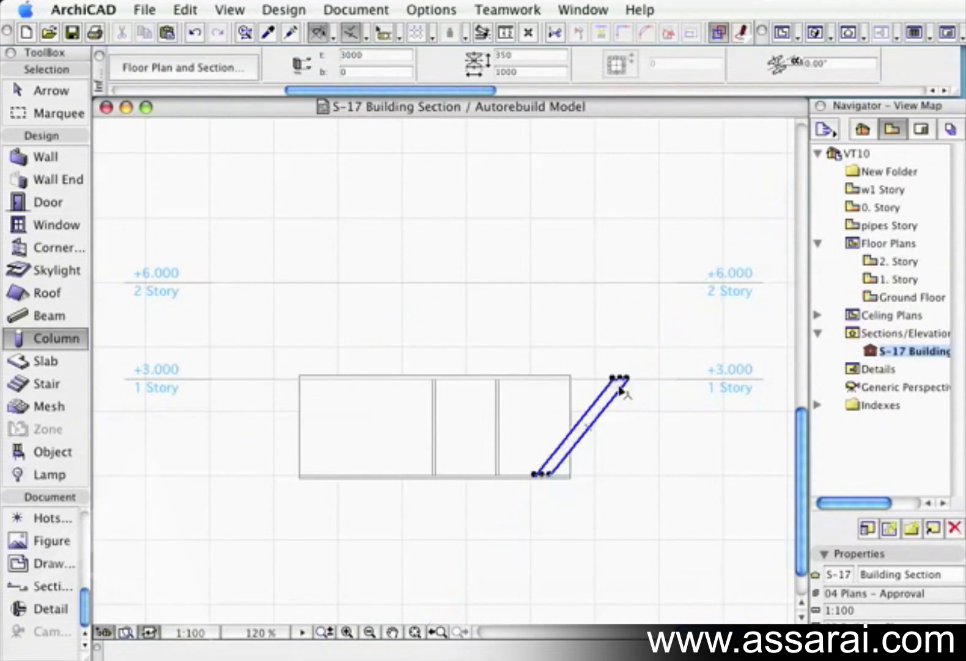
pyautogui.keyDown('shift'); pyautogui.click(622, 387); pyautogui.keyUp('shift')
pyautogui.click(621, 376)
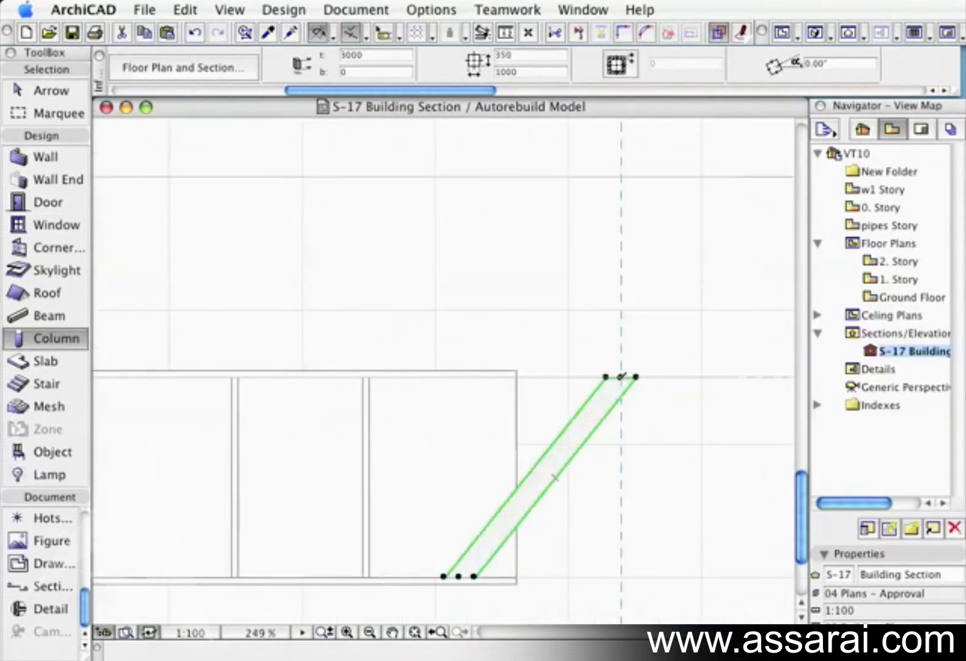
# Stretch the column's top end straight down in the section to a height of about 1639, letting its slant change
pyautogui.click(620, 377)
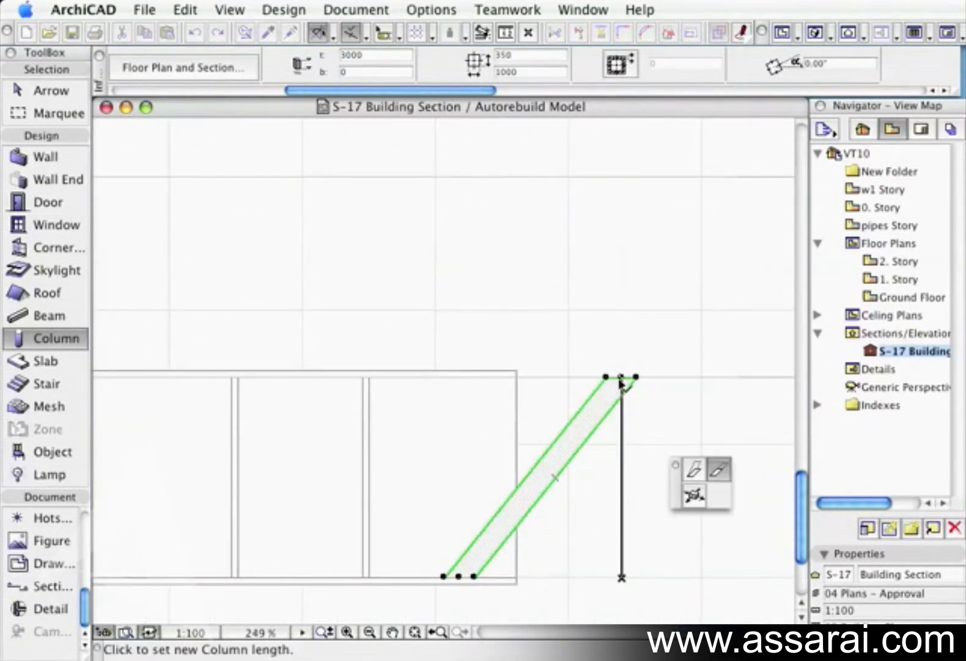
pyautogui.click(697, 472)
pyautogui.click(698, 472)
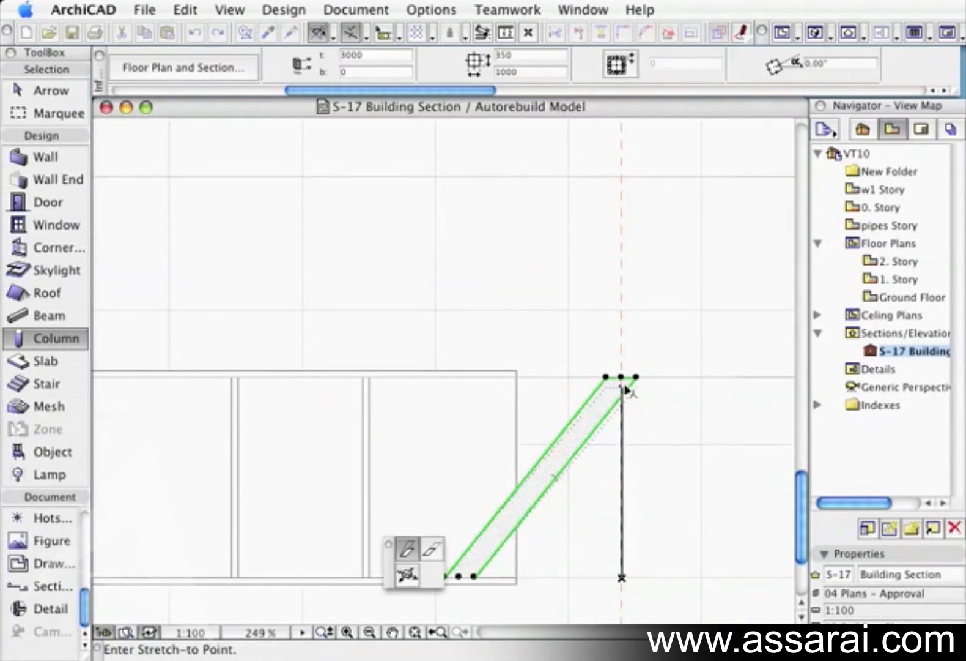
pyautogui.click(632, 468)
# Lengthen the column along its current slant up to the +3.000 story level, to a height of about 3015
pyautogui.click(623, 468)
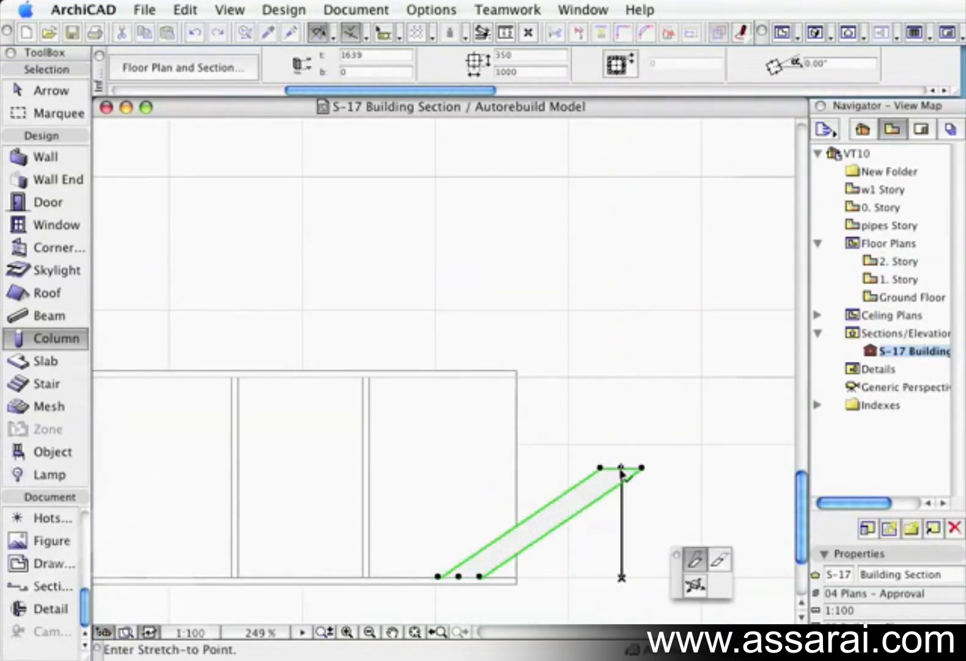
pyautogui.click(718, 553)
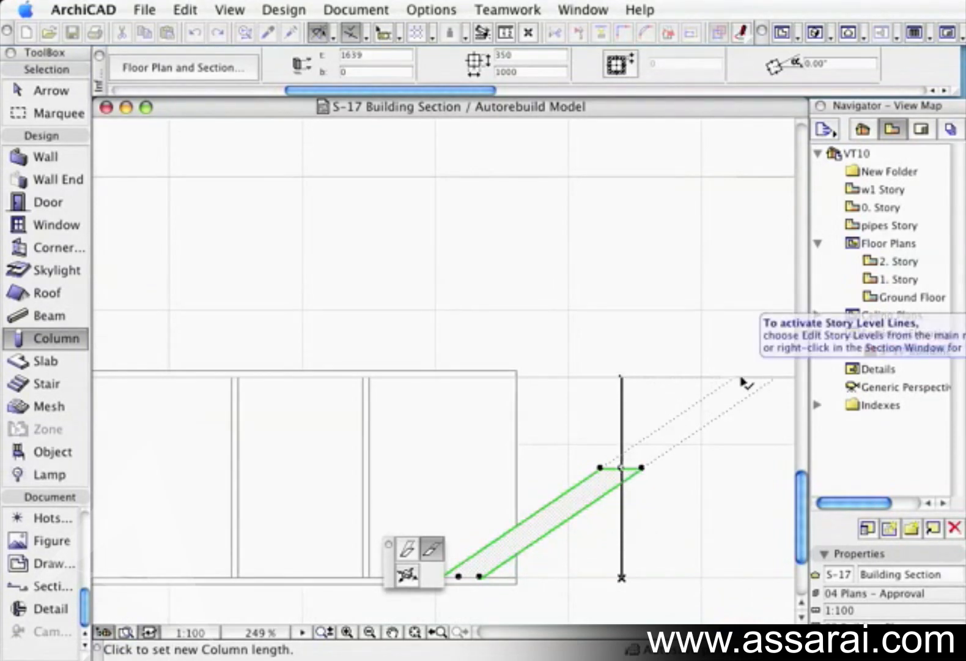
pyautogui.click(740, 377)
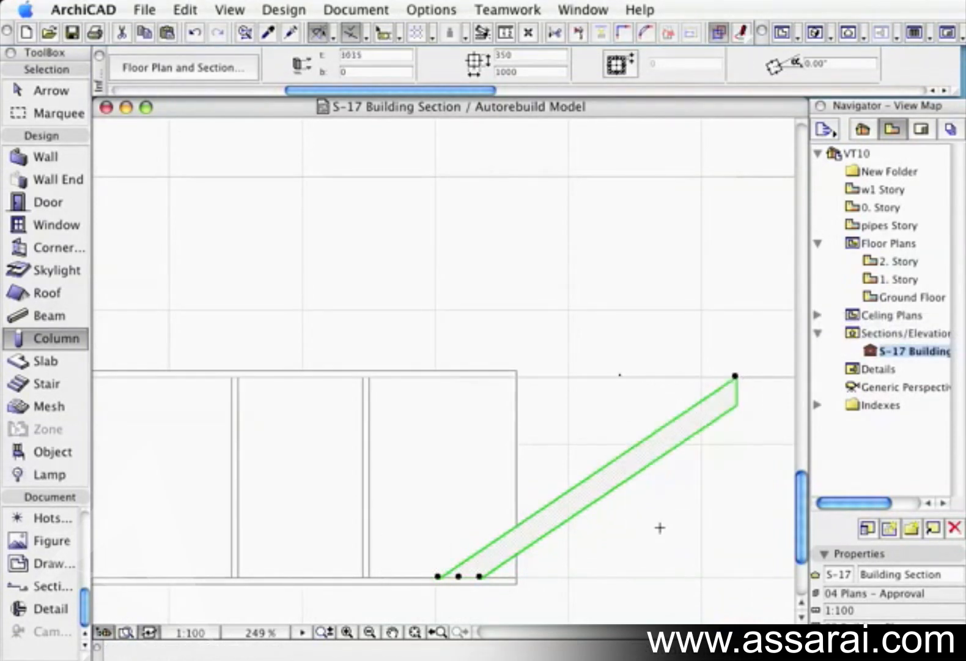
pyautogui.scroll(-5, 723, 514)
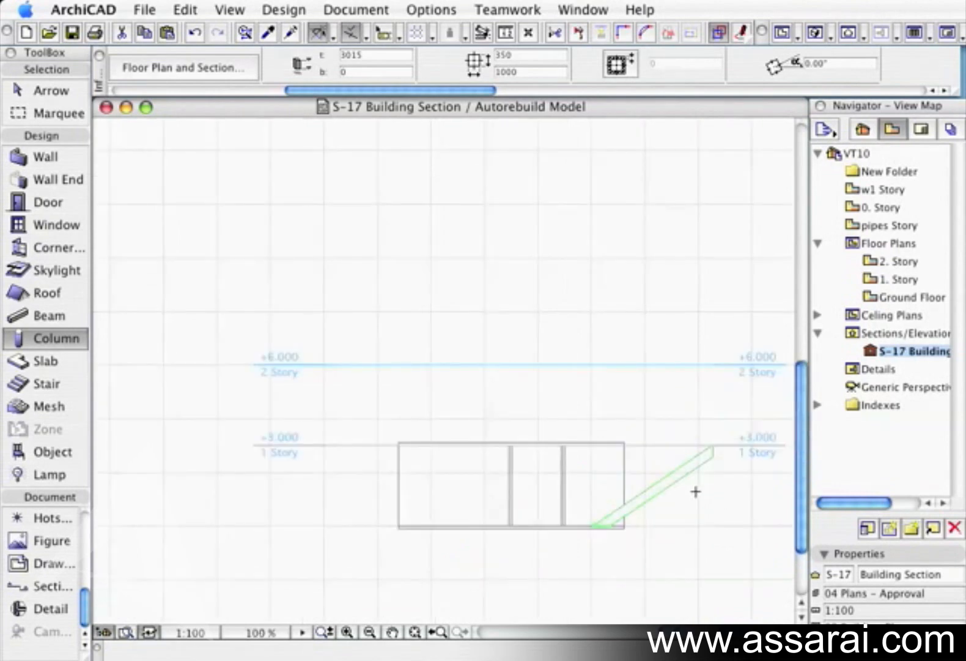
# Shorten the column along its slant to a height of about 2302, stretch its top vertically to the +3.000 story level, and deselect it
pyautogui.click(712, 444)
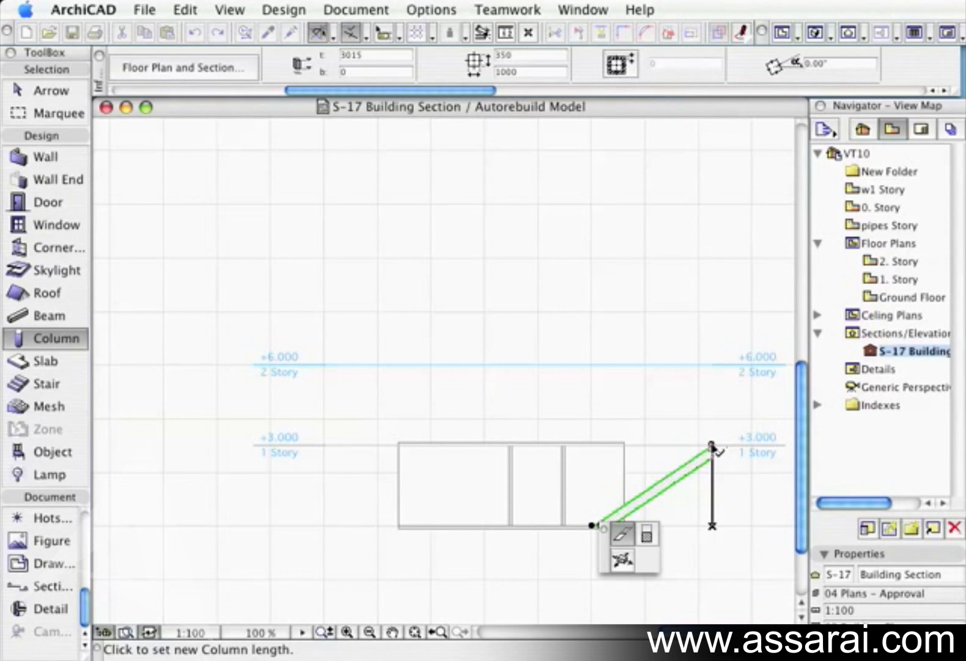
pyautogui.click(672, 463)
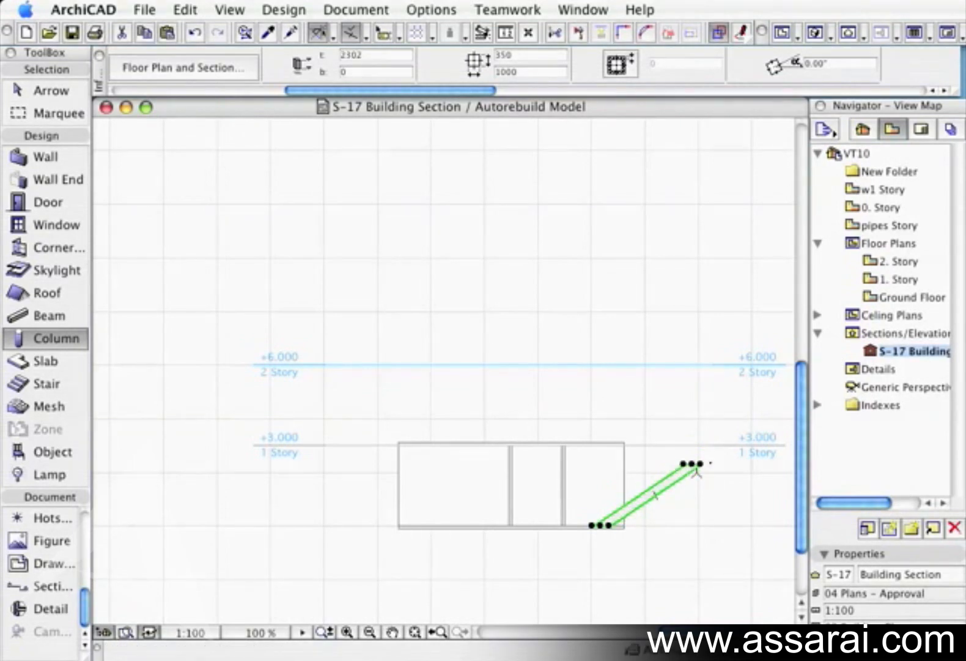
pyautogui.click(693, 463)
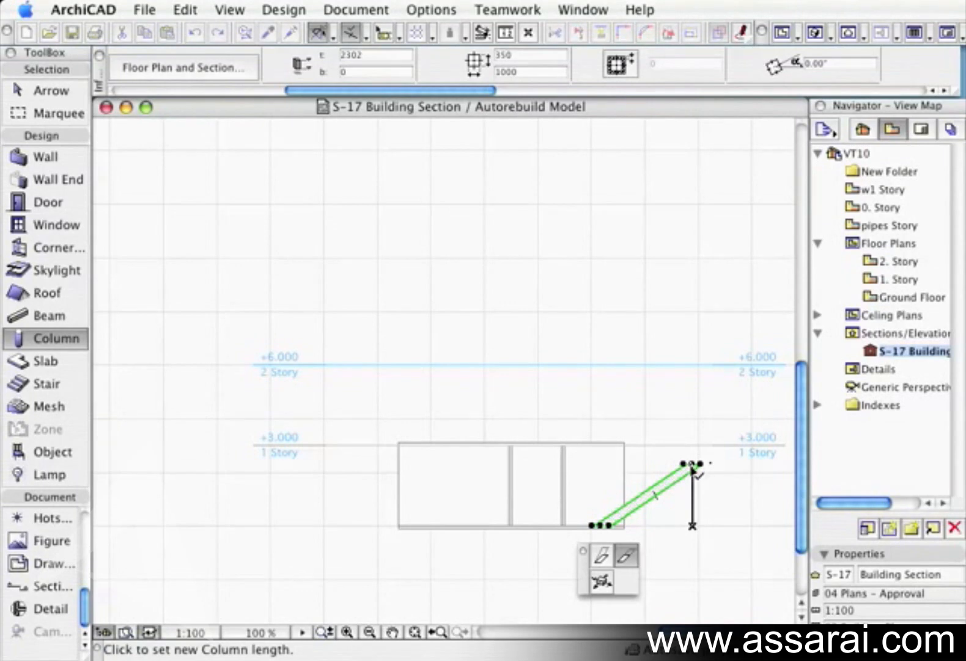
pyautogui.click(601, 555)
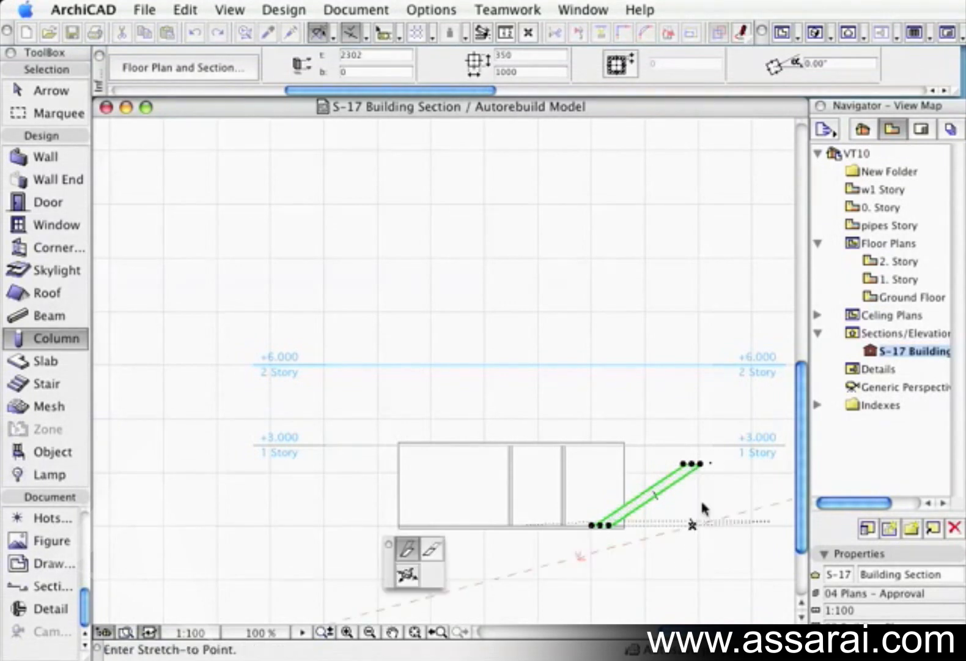
pyautogui.click(704, 442)
pyautogui.press('Escape')
pyautogui.scroll(1, 697, 465)
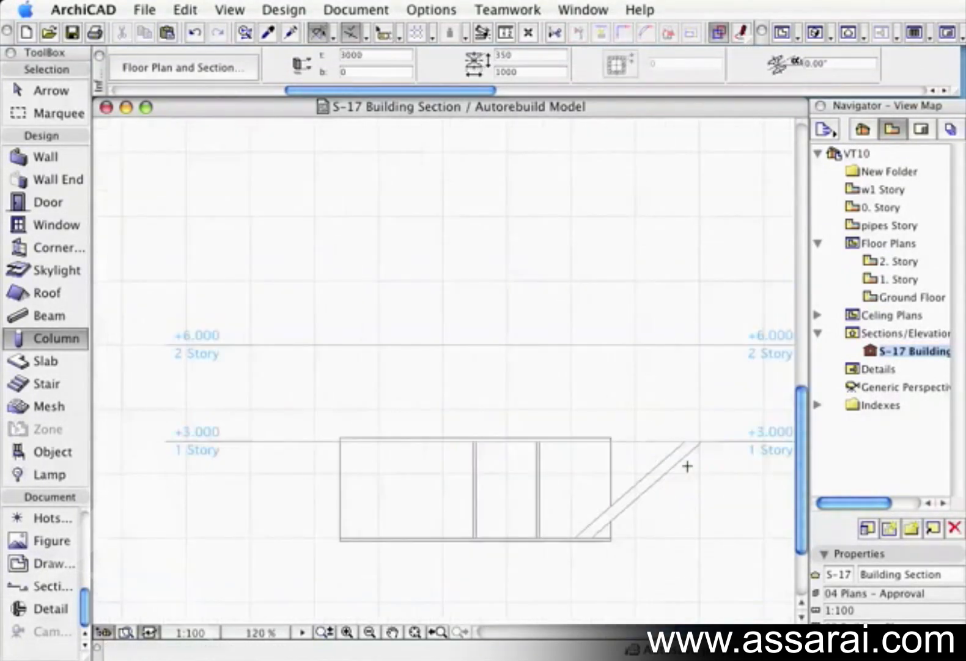
pyautogui.scroll(4, 687, 467)
pyautogui.moveTo(684, 502); pyautogui.dragTo(569, 410, button='middle')
pyautogui.scroll(-1, 569, 410)
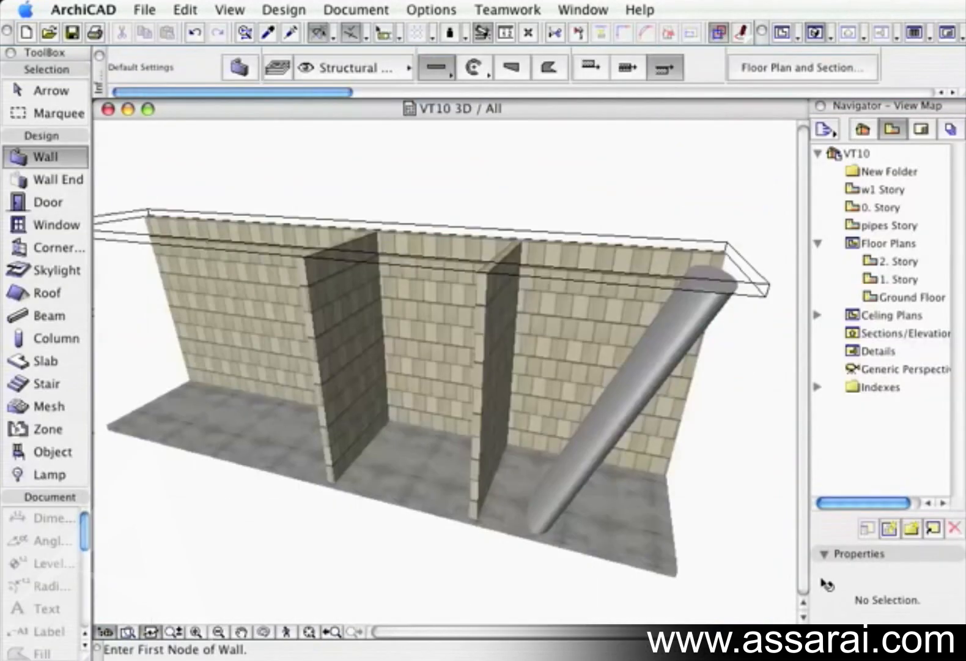
# Select the round slanted column in 3D and stretch its top end horizontally past the right partition to beside the left partition
pyautogui.keyDown('shift'); pyautogui.click(703, 302); pyautogui.keyUp('shift')
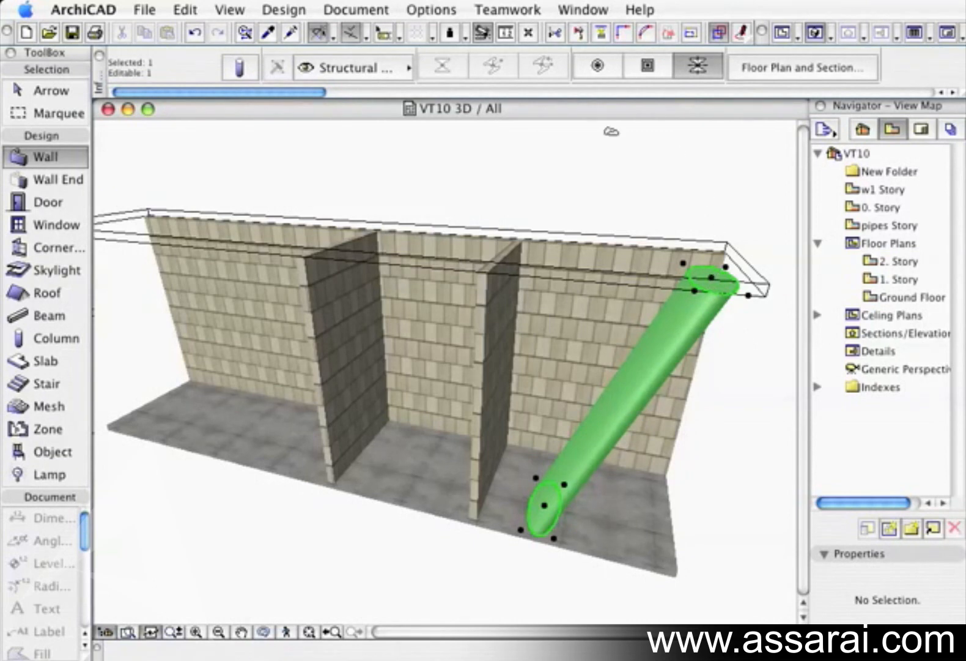
pyautogui.hscroll(3, 645, 76)
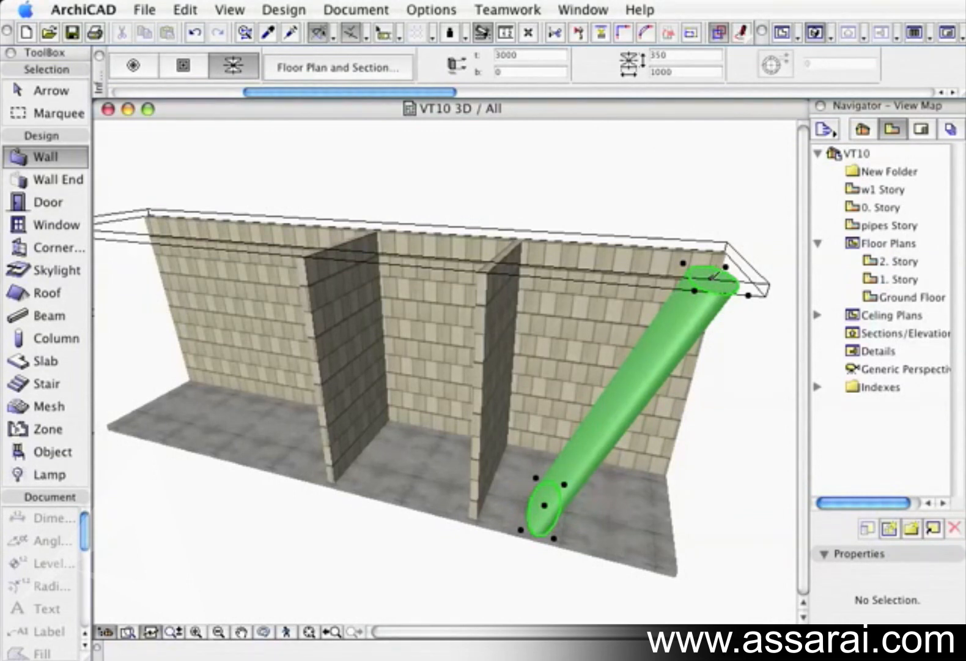
pyautogui.click(713, 277)
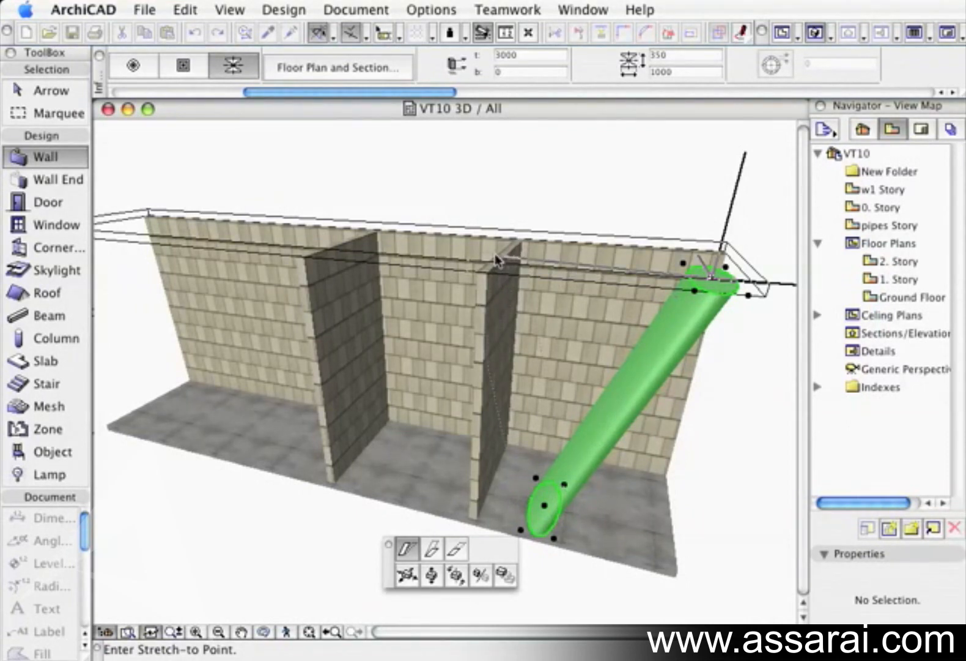
pyautogui.click(530, 264)
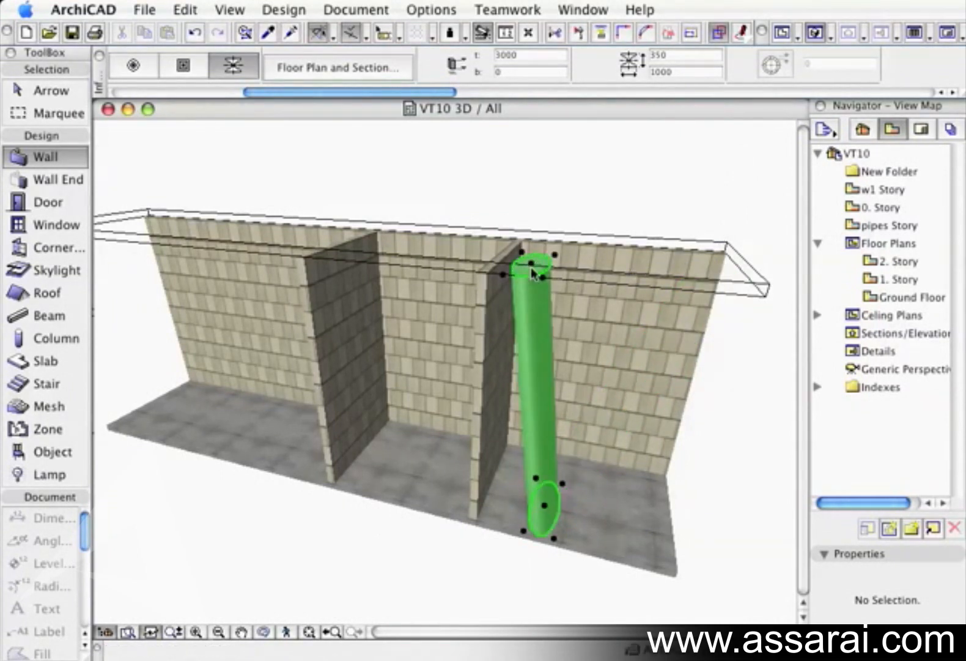
pyautogui.click(533, 272)
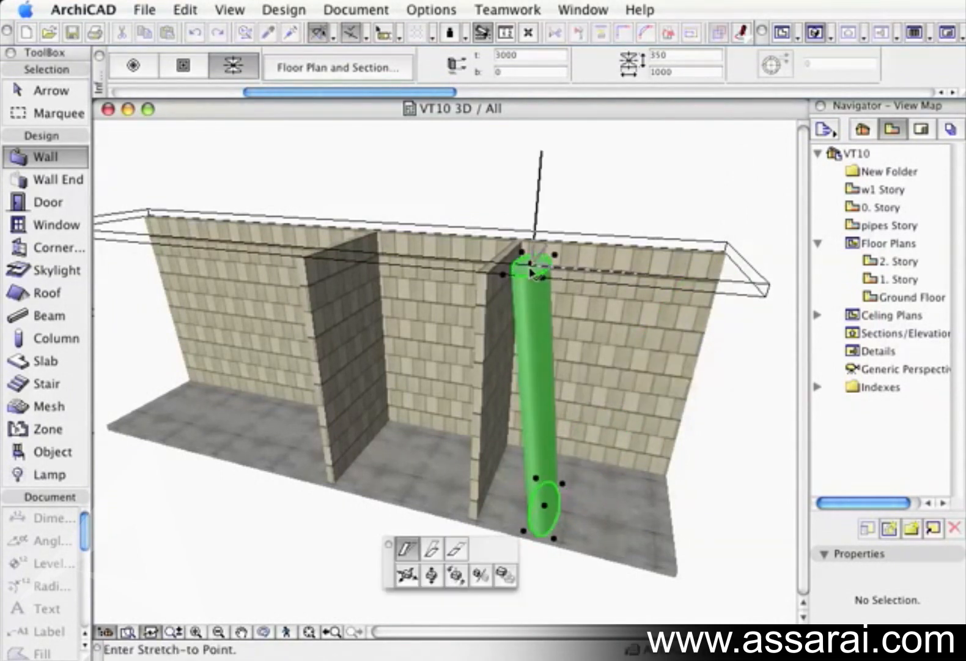
pyautogui.click(367, 258)
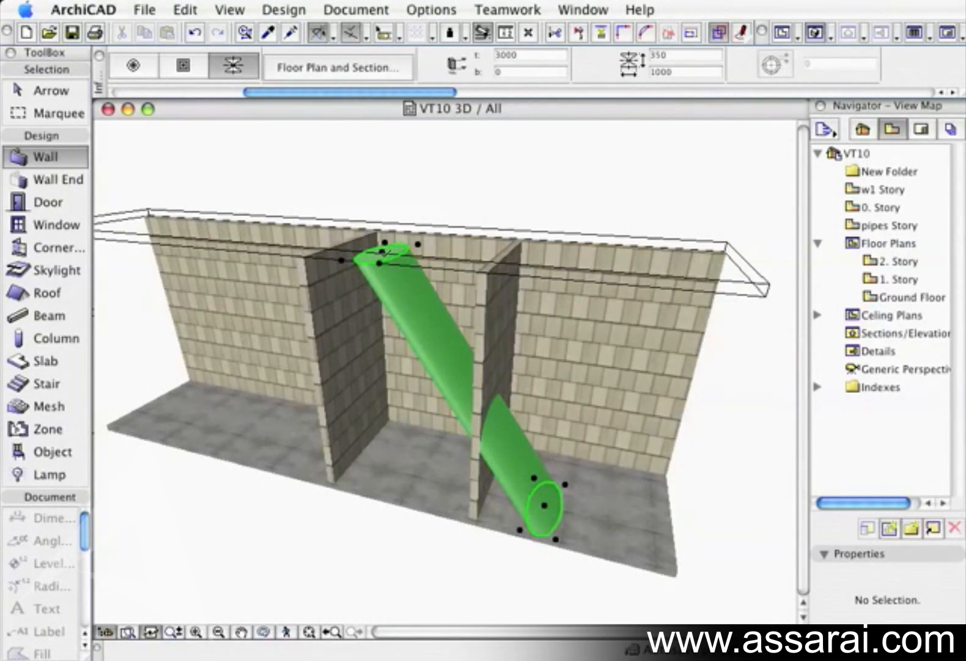
# Stretch the round column's top end vertically downward to a height of about 1442, letting its slant change
pyautogui.click(382, 251)
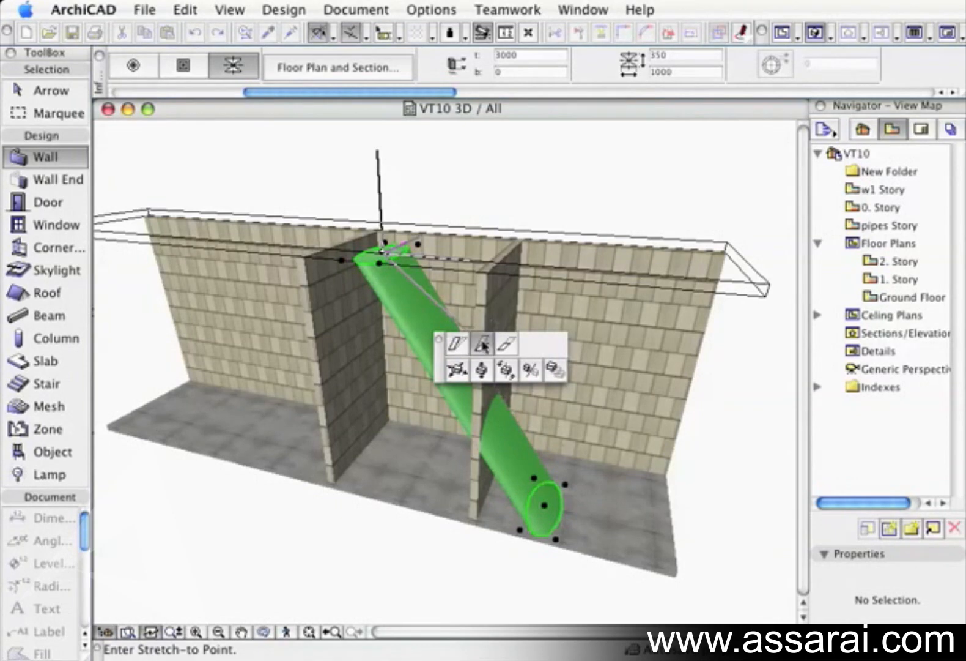
pyautogui.click(488, 346)
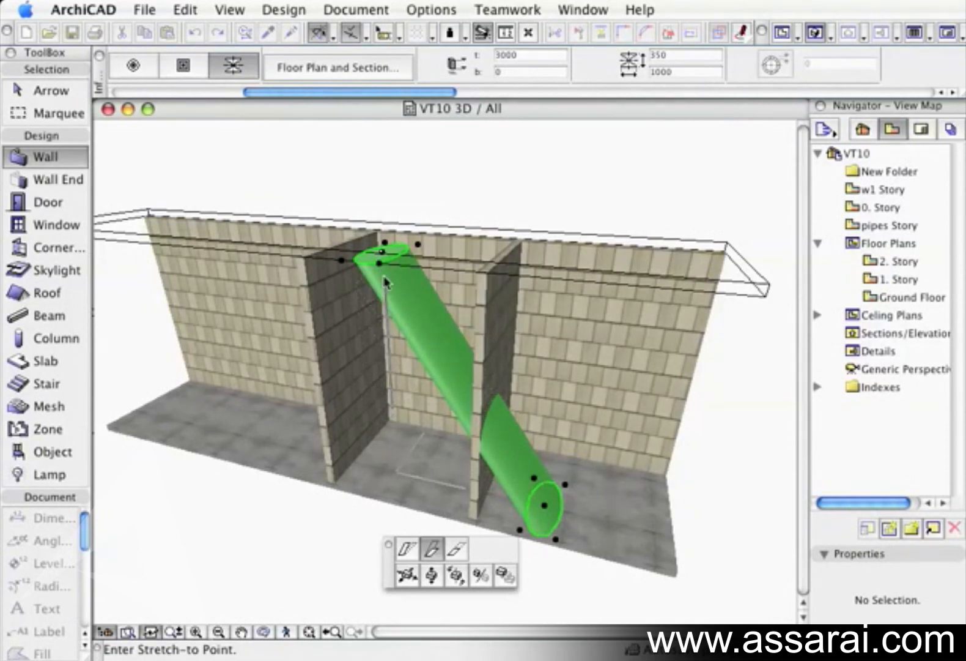
pyautogui.click(379, 379)
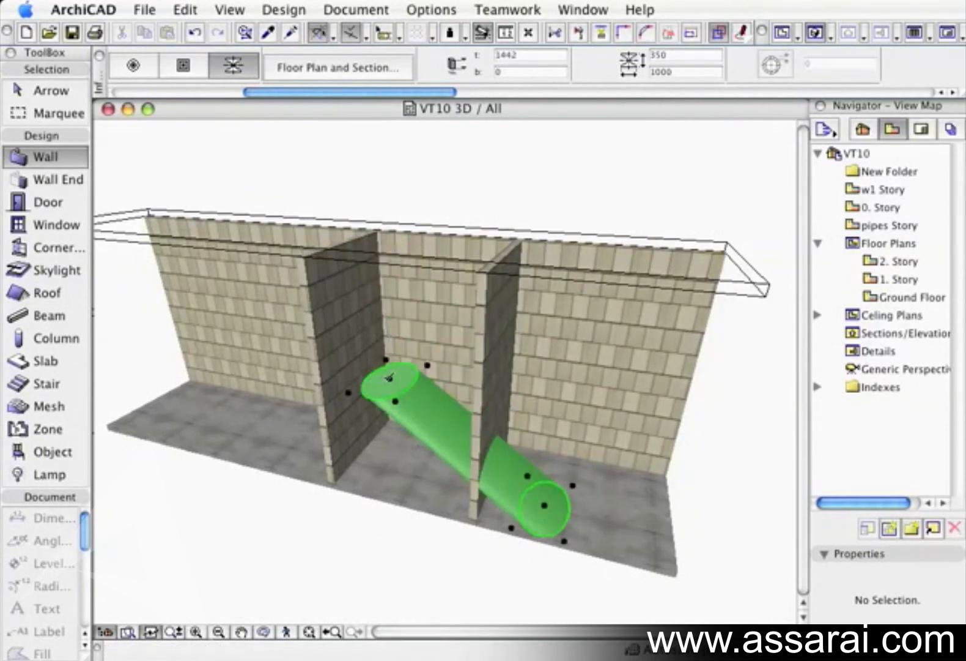
# Try stretching the round column's top vertically above the walls to a height of about 3543, and undo that stretch
pyautogui.click(388, 375)
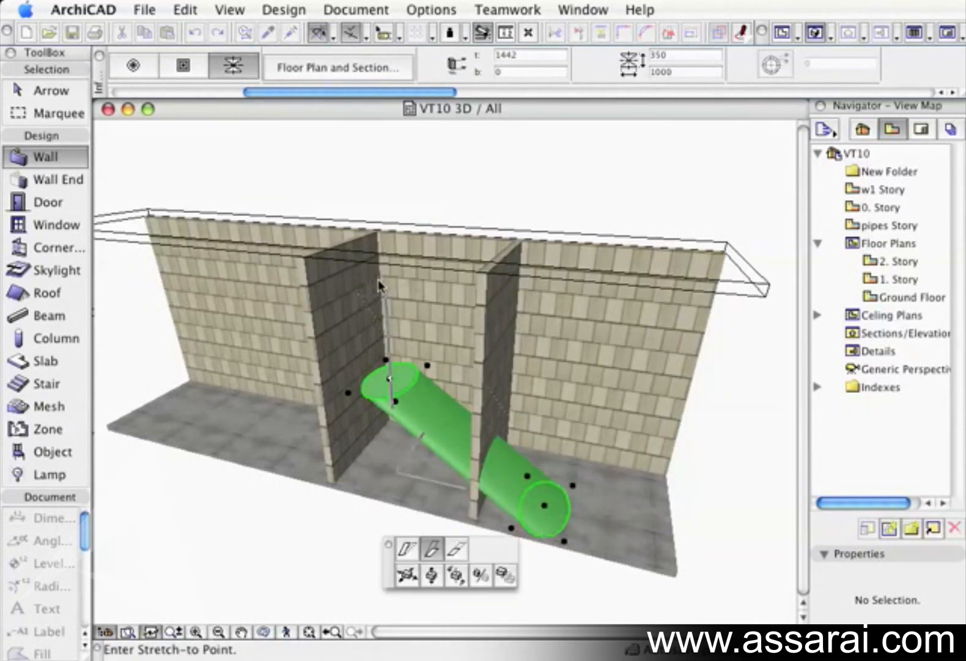
pyautogui.click(378, 199)
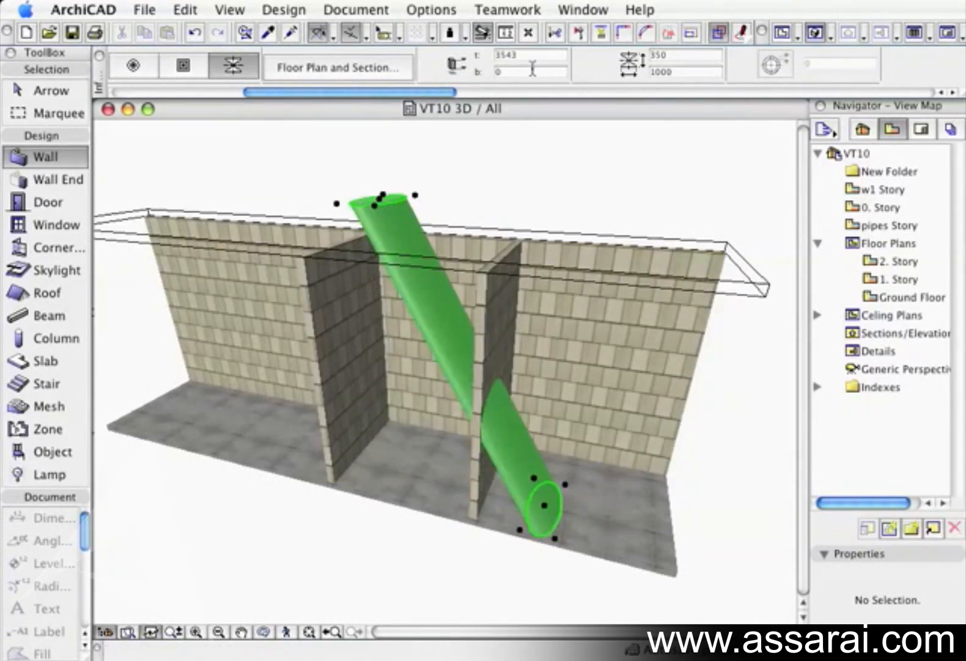
pyautogui.press('super+z')
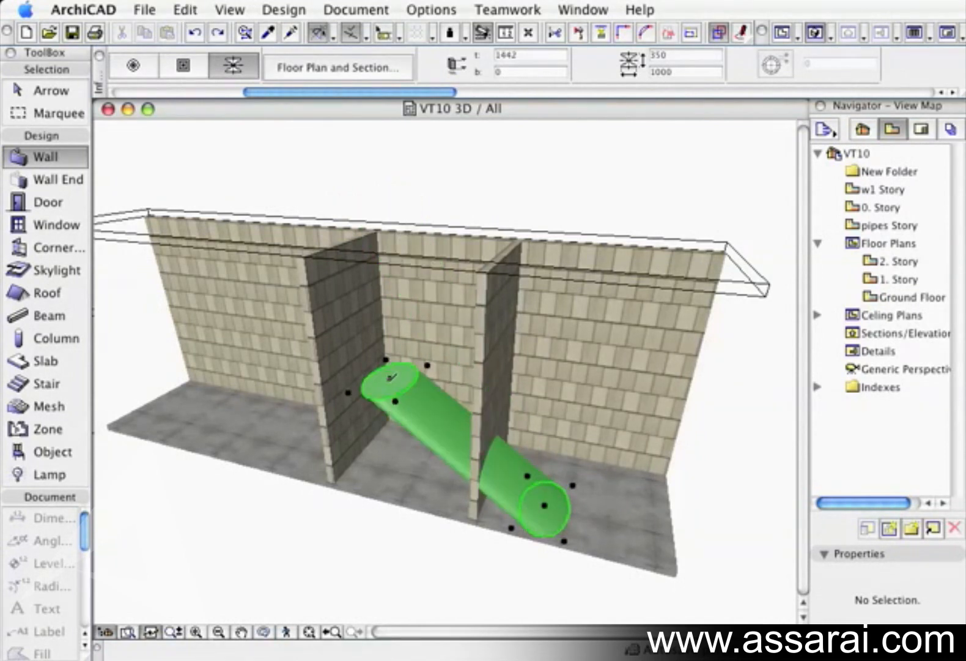
# Extend the round column along its slant to a top height of 3000, keeping its angle, and deselect it
pyautogui.click(390, 376)
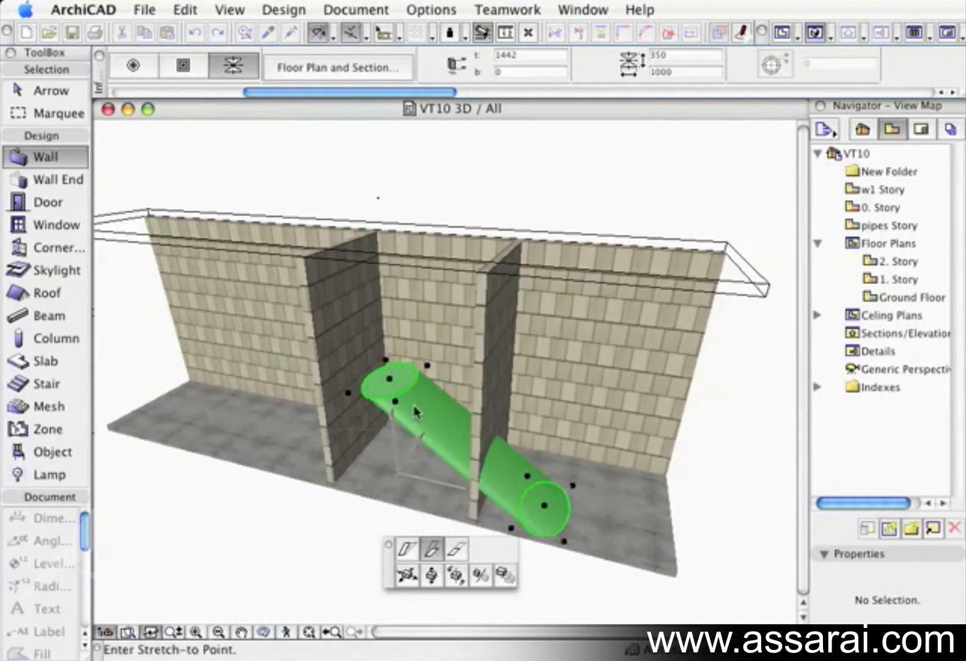
pyautogui.click(460, 547)
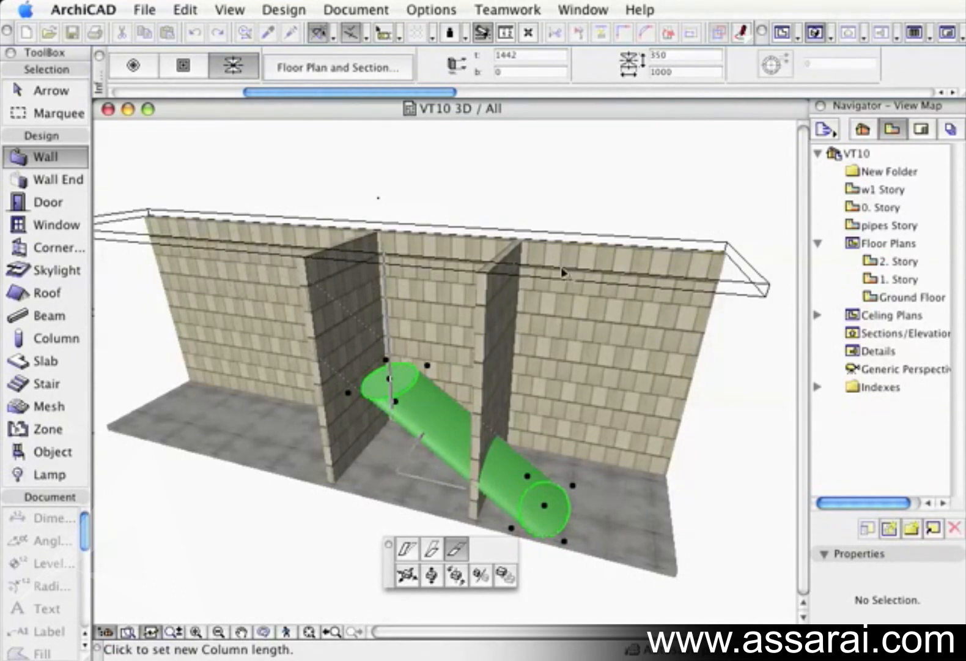
pyautogui.click(765, 299)
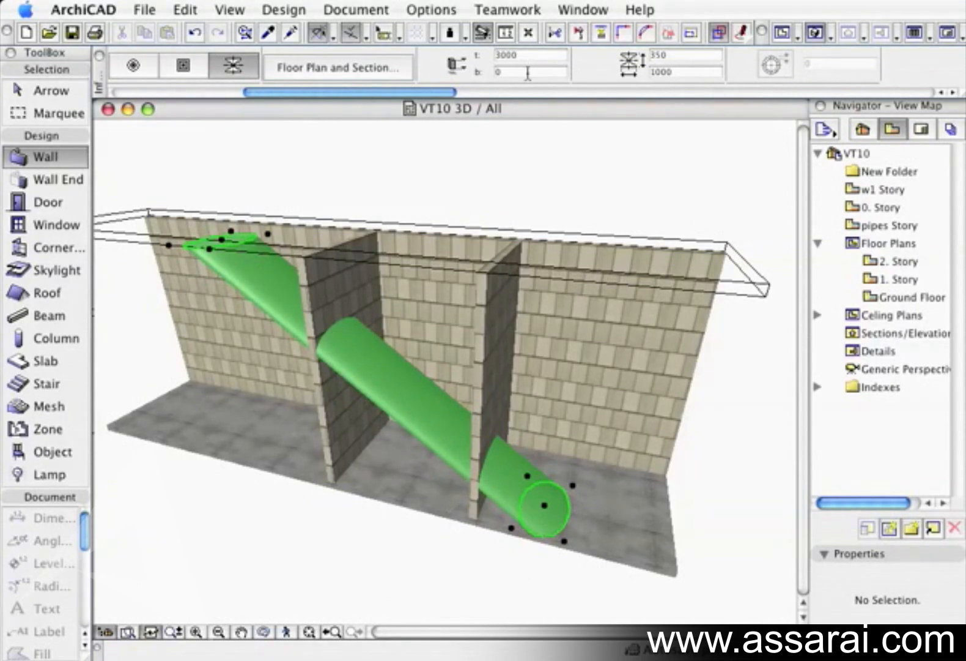
pyautogui.click(393, 187)
# Select the round column and stretch its top end horizontally past the right partition toward the right end of the back wall
pyautogui.keyDown('shift'); pyautogui.moveTo(421, 435); pyautogui.dragTo(496, 372, button='middle'); pyautogui.keyUp('shift')
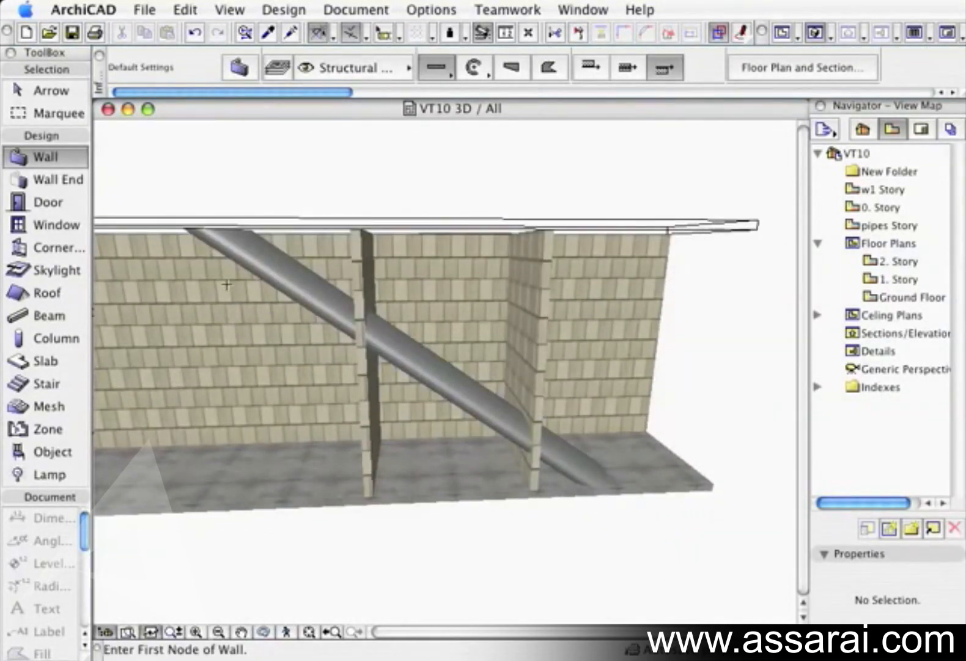
pyautogui.keyDown('shift'); pyautogui.click(283, 250); pyautogui.keyUp('shift')
pyautogui.keyDown('shift'); pyautogui.moveTo(285, 246); pyautogui.dragTo(276, 331, button='middle'); pyautogui.keyUp('shift')
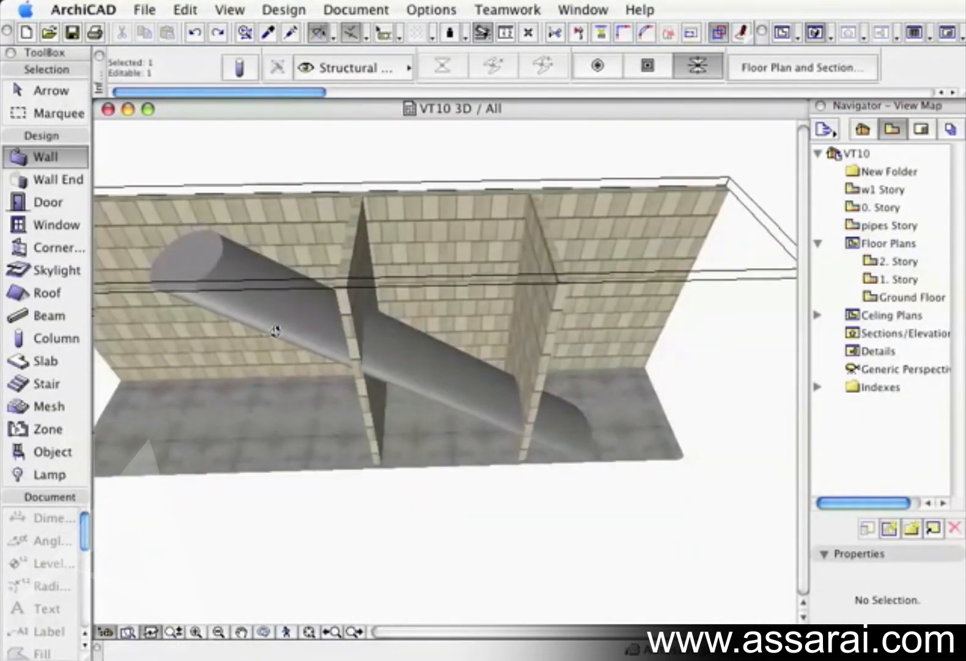
pyautogui.click(187, 259)
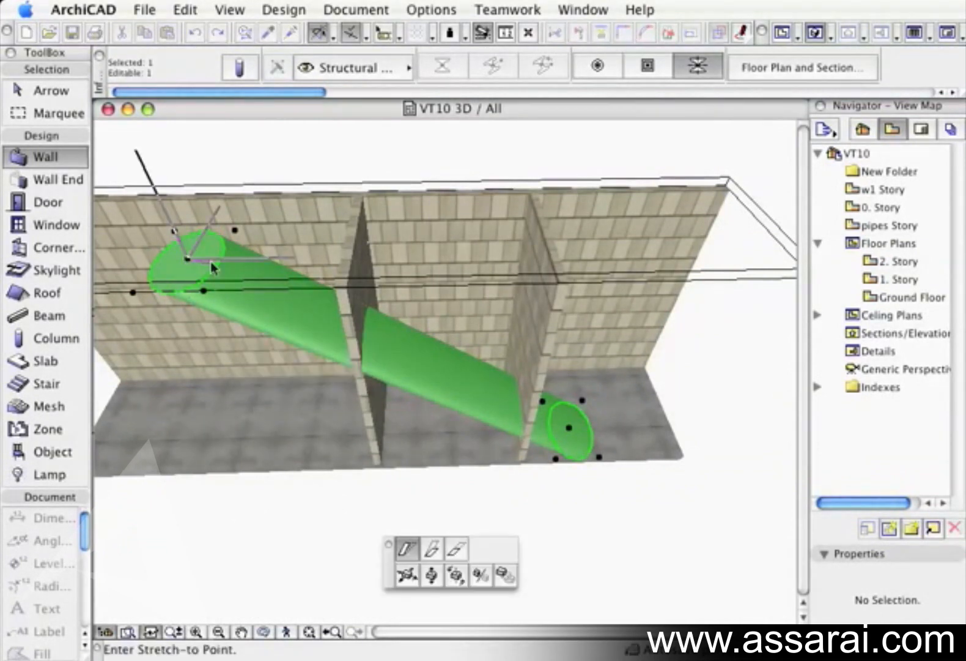
pyautogui.click(676, 245)
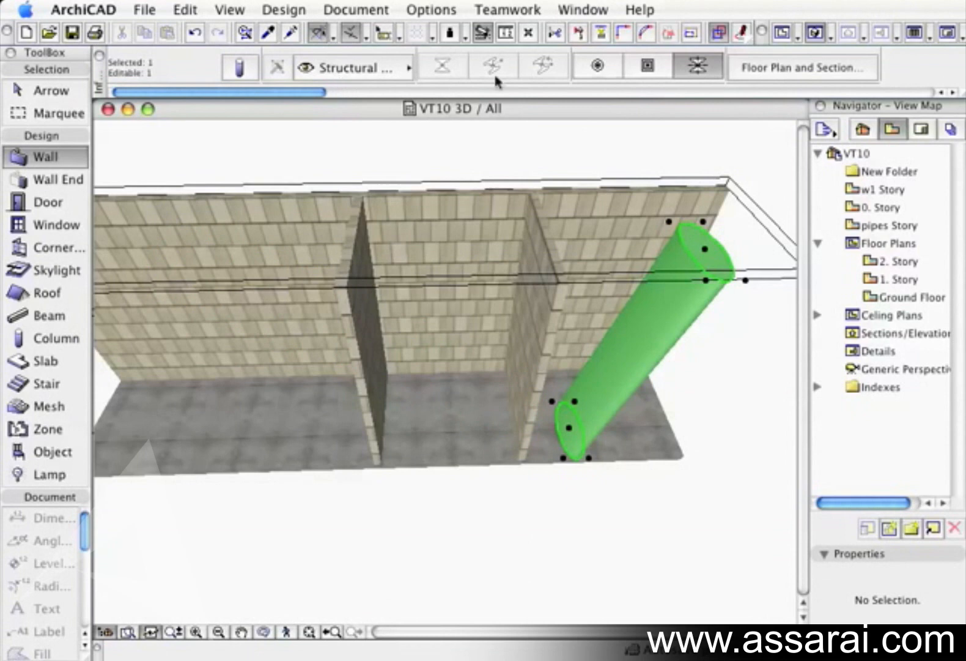
# Stretch the round column's top end vertically downward to a height of about 1925, letting its slant change
pyautogui.scroll(-2, 575, 69)
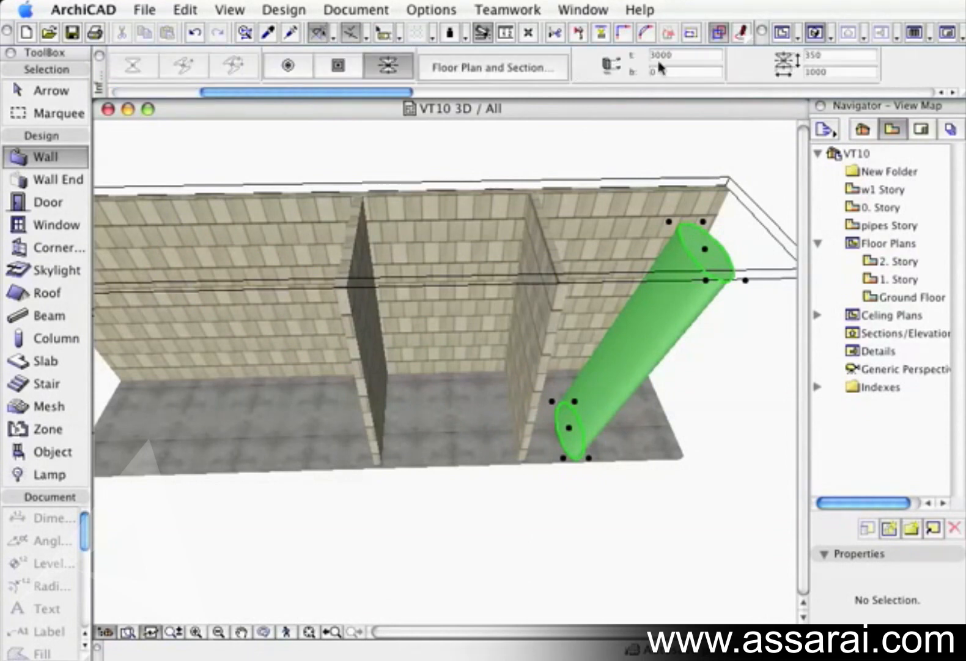
pyautogui.click(703, 248)
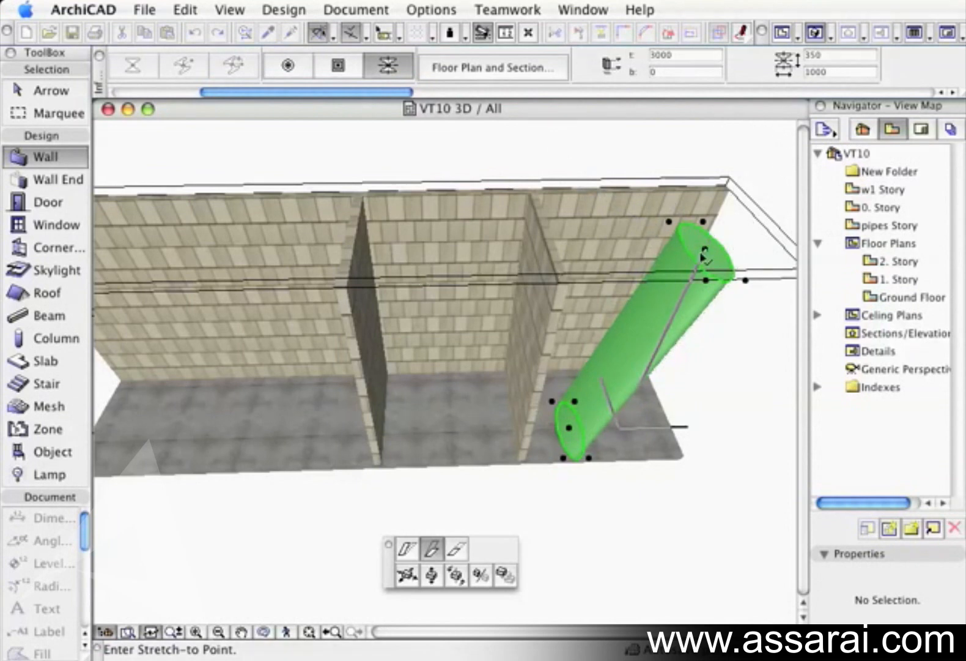
pyautogui.click(681, 332)
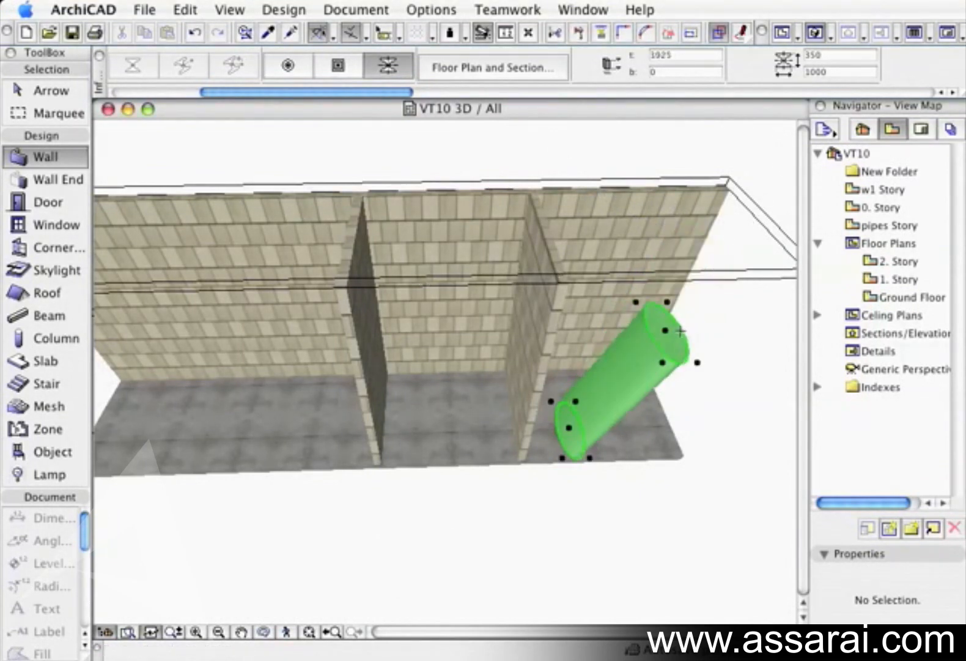
# Extend the round column's length along its new slant up to the story level at 3000
pyautogui.keyDown('shift'); pyautogui.moveTo(650, 219); pyautogui.dragTo(619, 137, button='middle'); pyautogui.keyUp('shift')
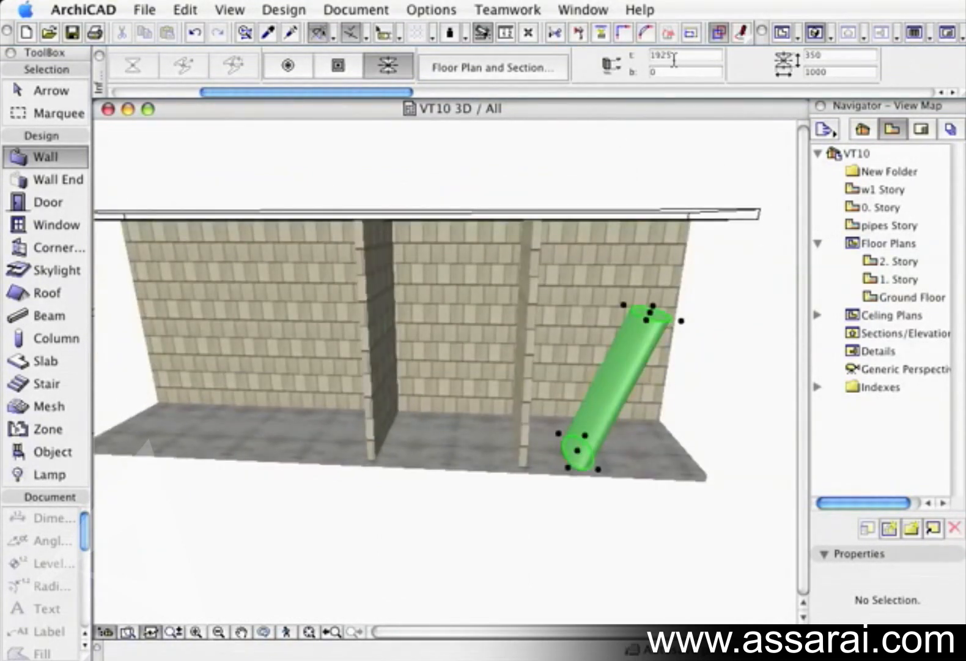
pyautogui.click(652, 310)
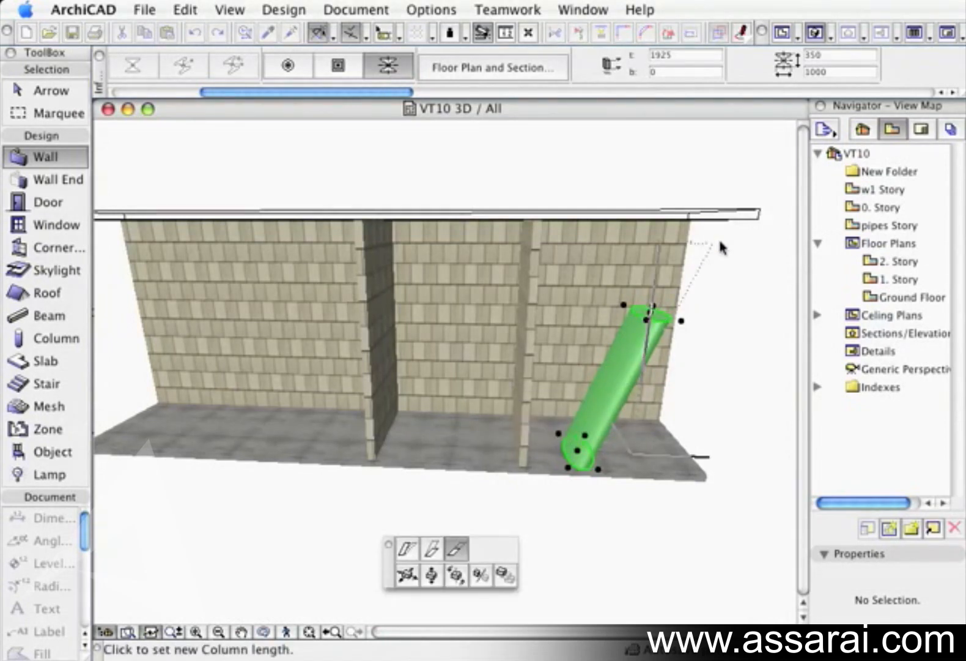
pyautogui.click(756, 212)
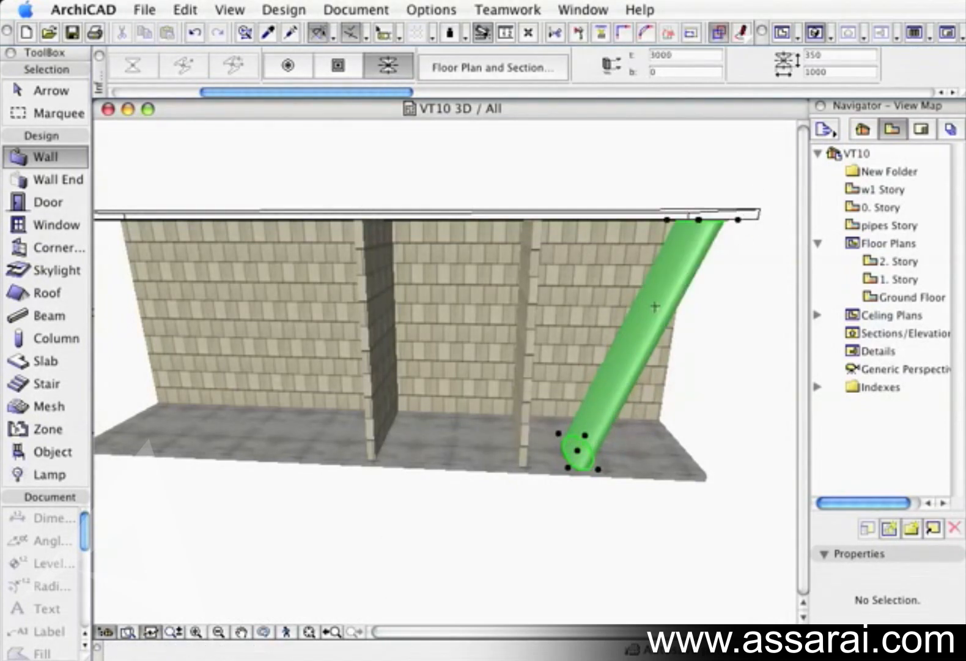
# Using a top edge node, shorten the round column along its slant to a height of about 2217, and extend it back to 3000
pyautogui.keyDown('shift'); pyautogui.moveTo(730, 255); pyautogui.dragTo(746, 347, button='middle'); pyautogui.keyUp('shift')
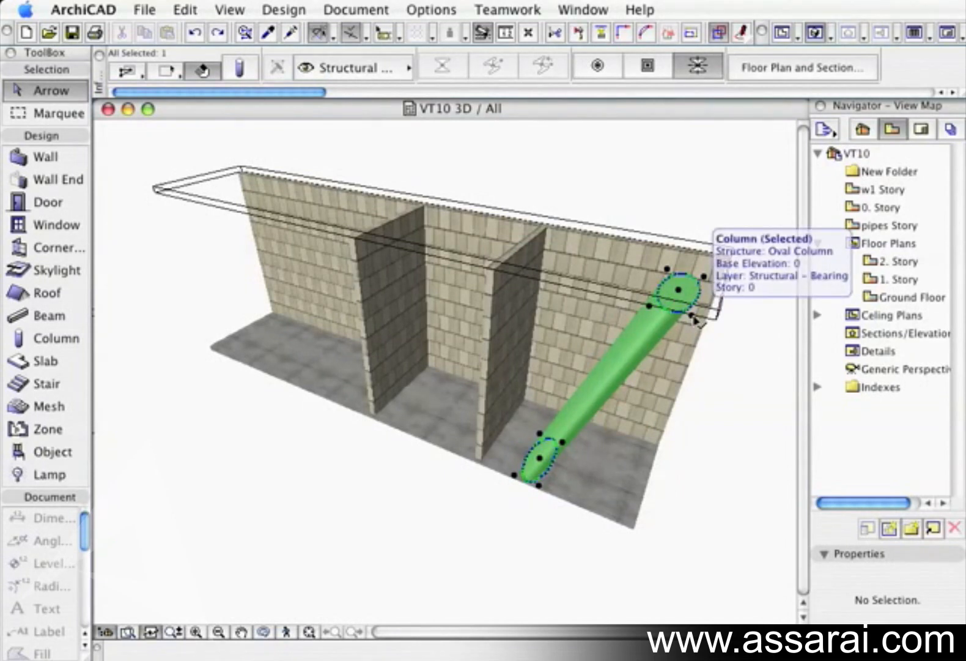
pyautogui.click(691, 316)
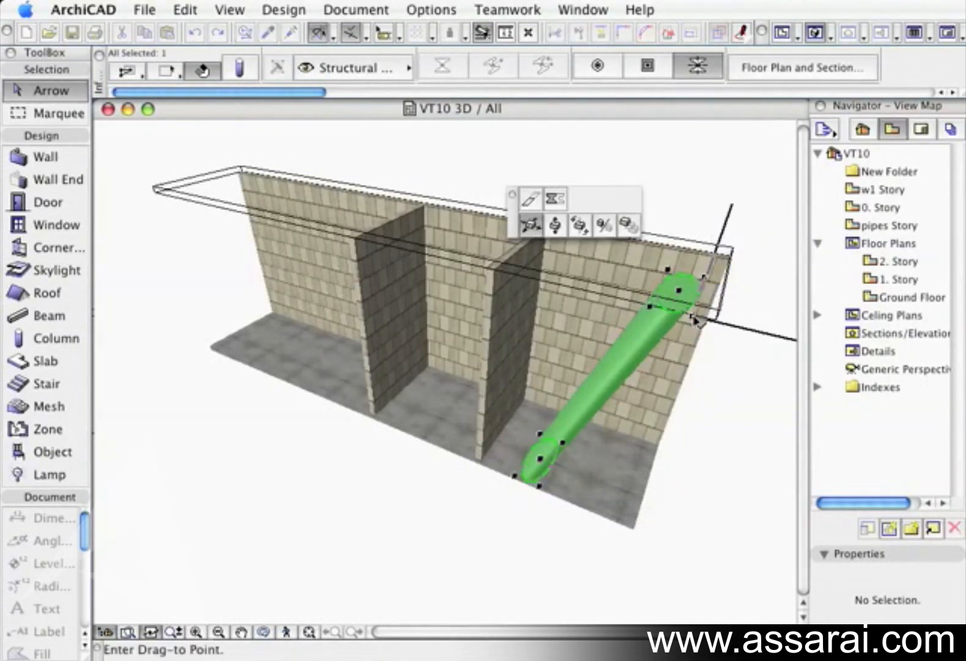
pyautogui.click(527, 200)
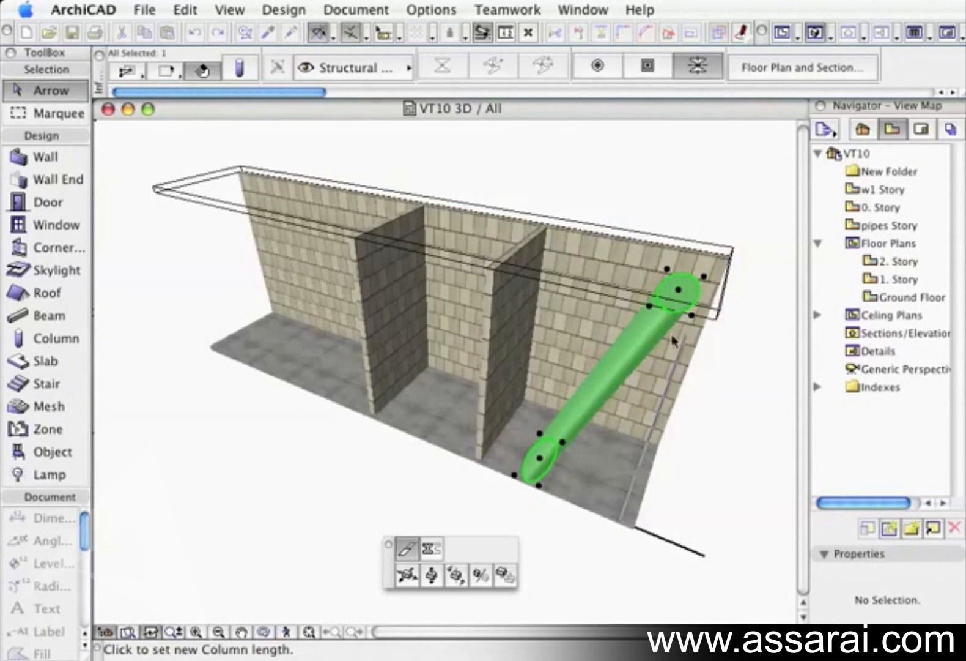
pyautogui.click(639, 361)
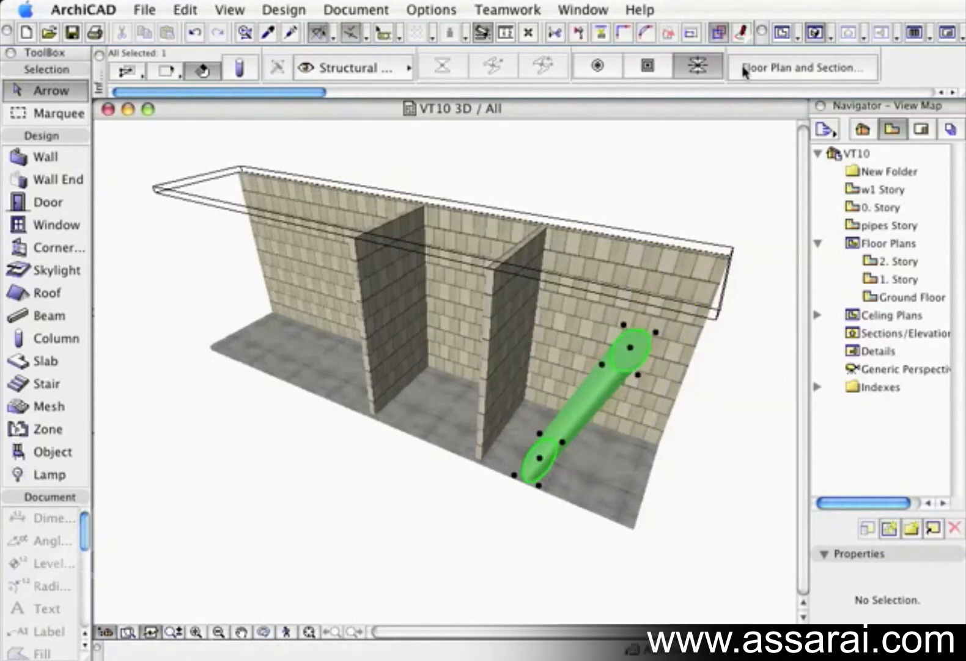
pyautogui.hscroll(3, 745, 71)
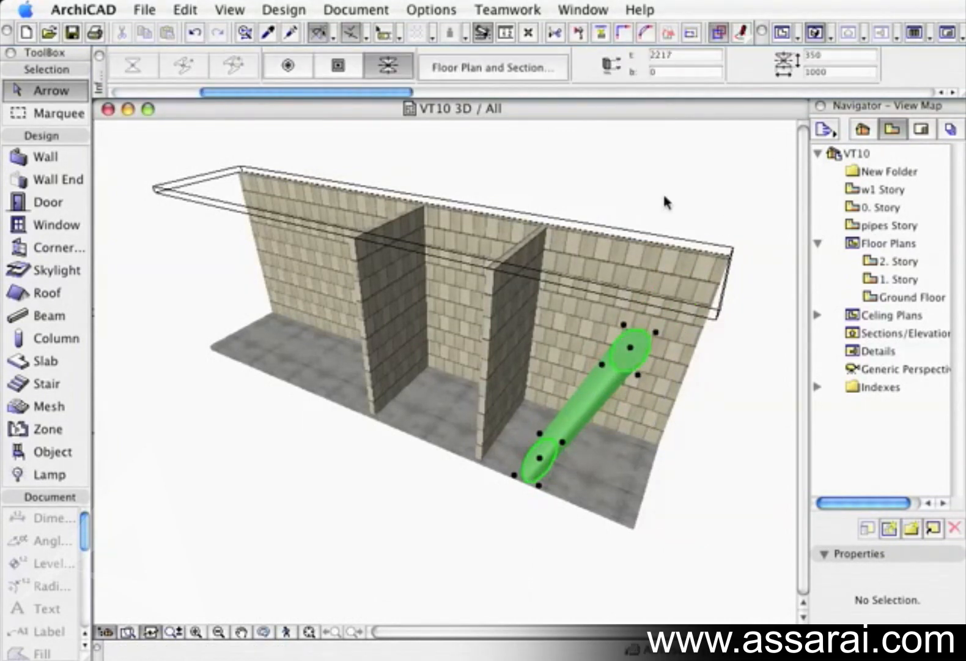
pyautogui.click(637, 373)
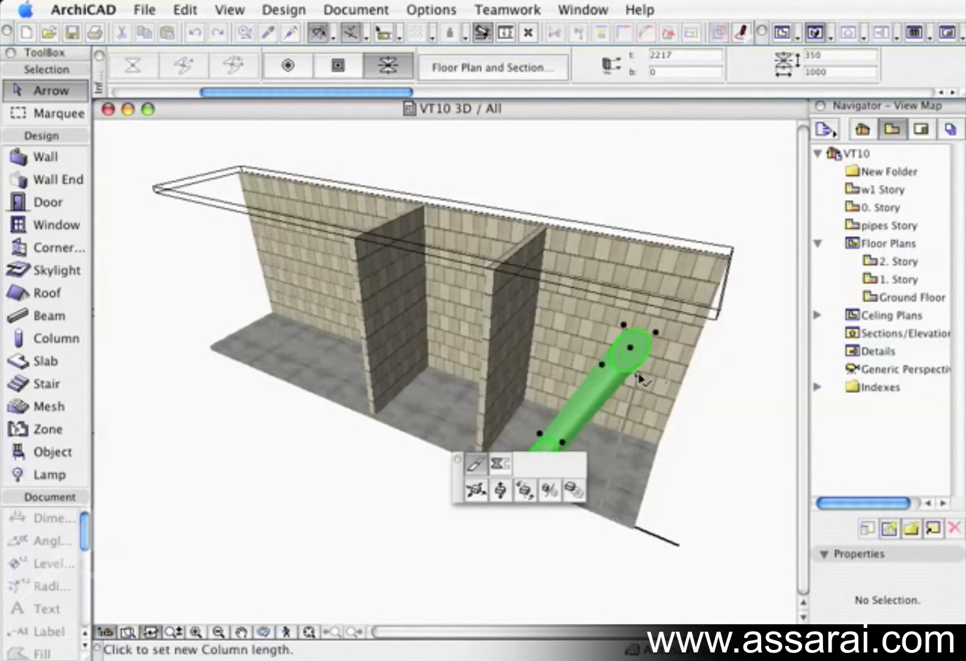
pyautogui.click(717, 324)
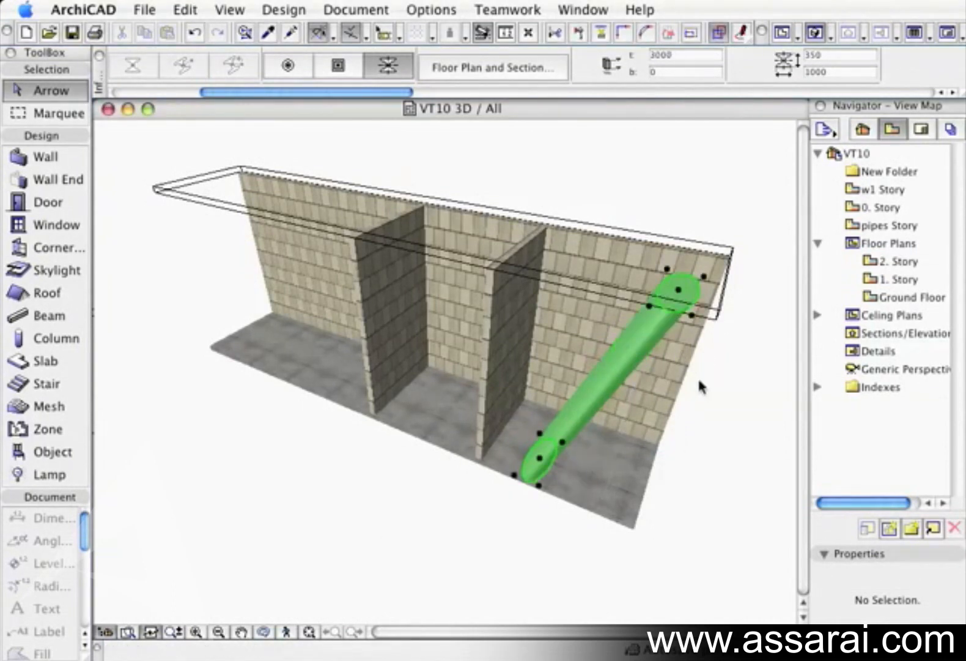
# Try resizing the round column's profile graphically from its top edge node
pyautogui.click(691, 316)
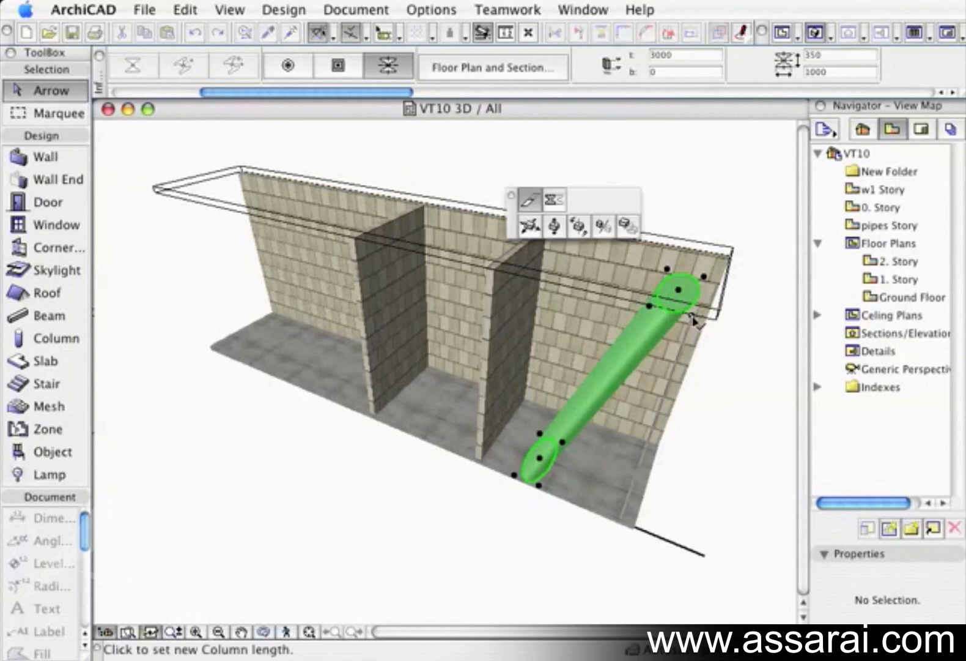
pyautogui.click(557, 202)
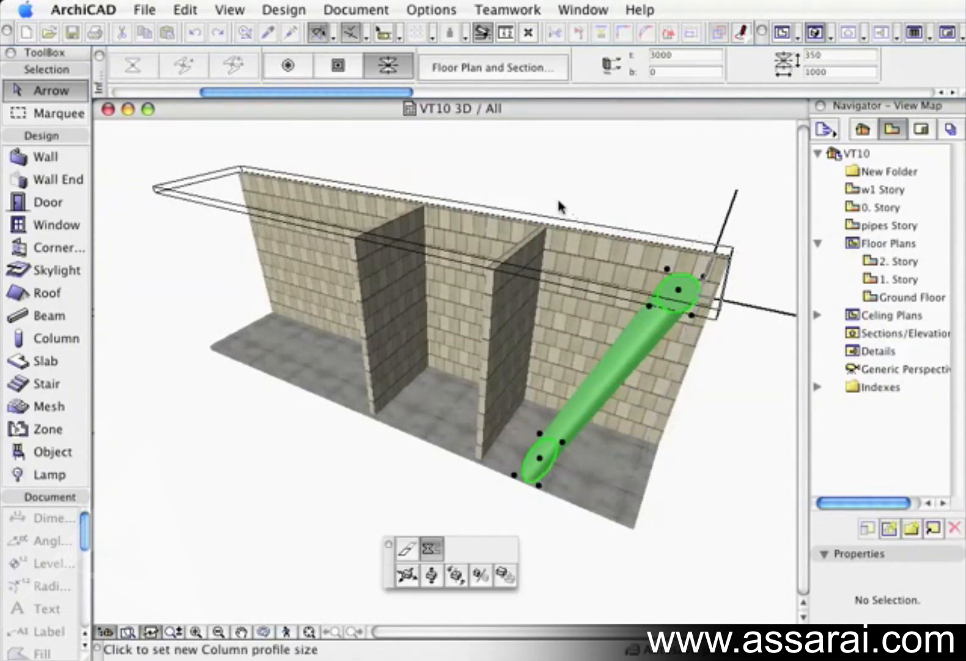
pyautogui.click(680, 378)
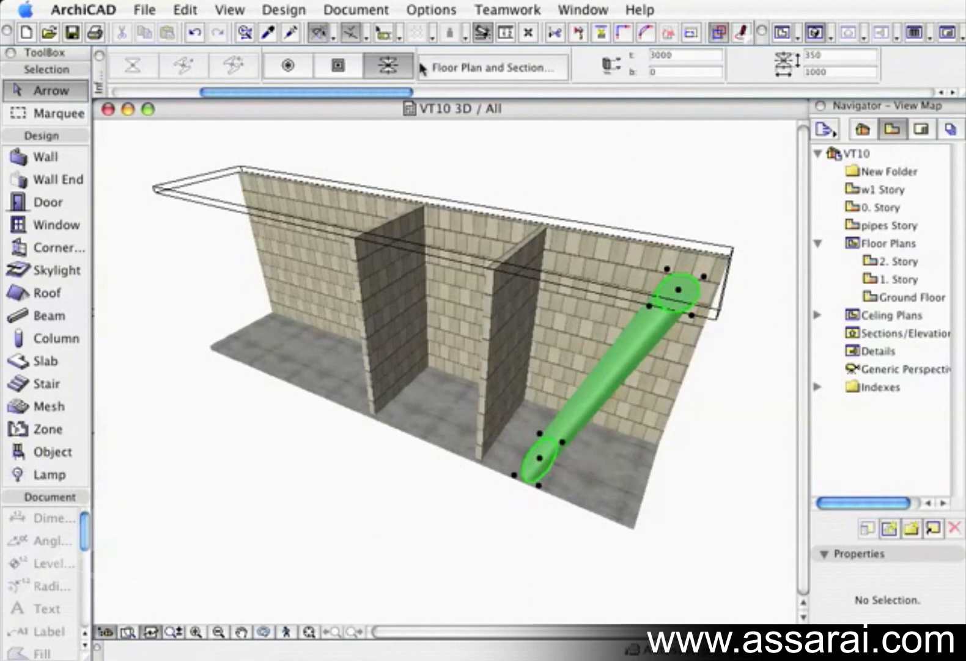
# Change the selected slanted column from a round to a rectangular profile
pyautogui.click(338, 66)
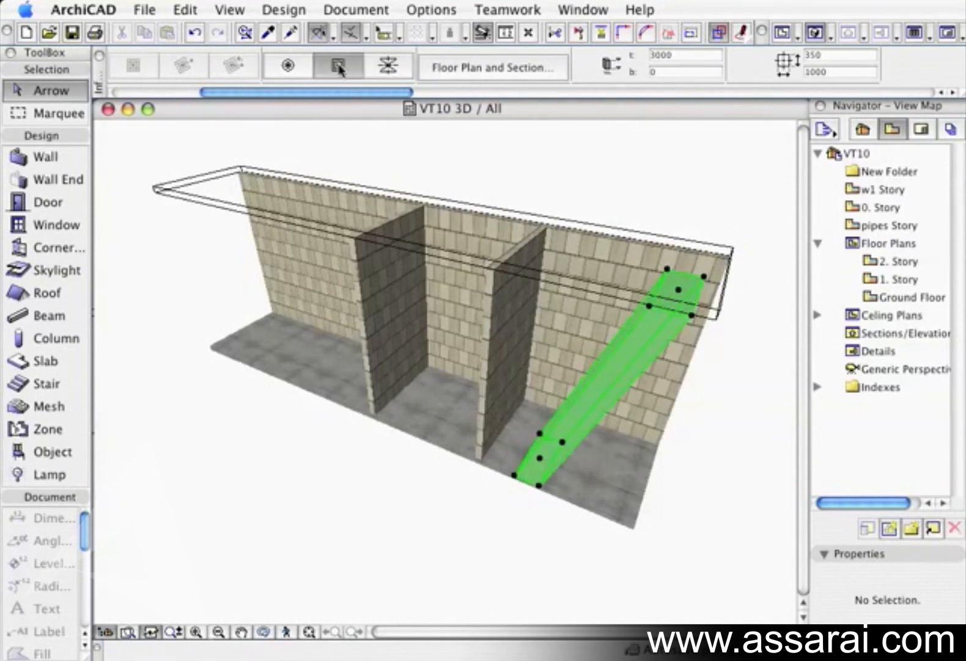
# Shorten the rectangular column along its slant from a top corner to a height of about 2230, and extend it back to 3000
pyautogui.click(691, 314)
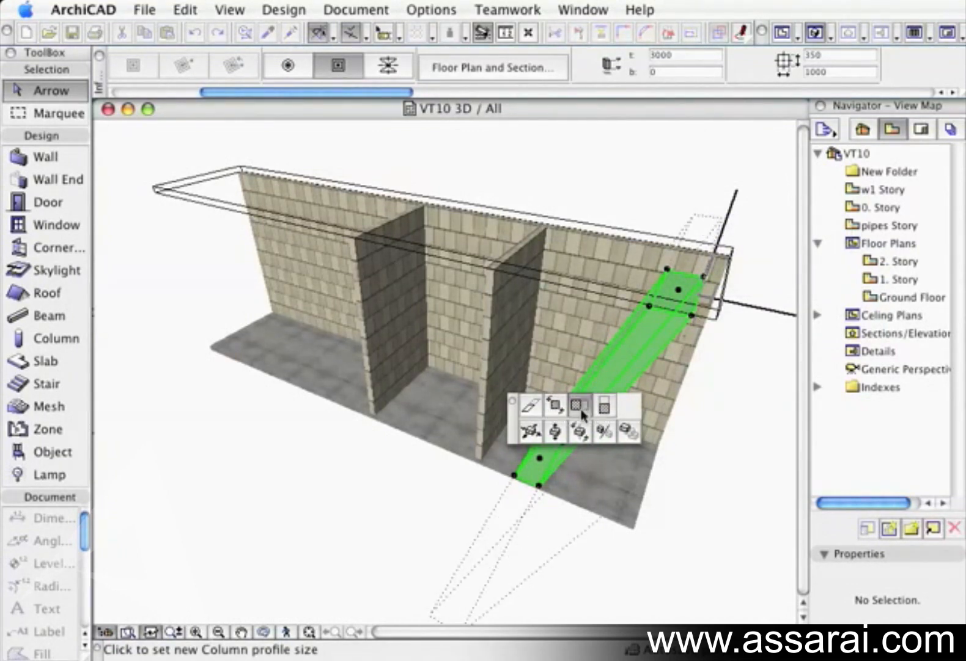
pyautogui.click(530, 409)
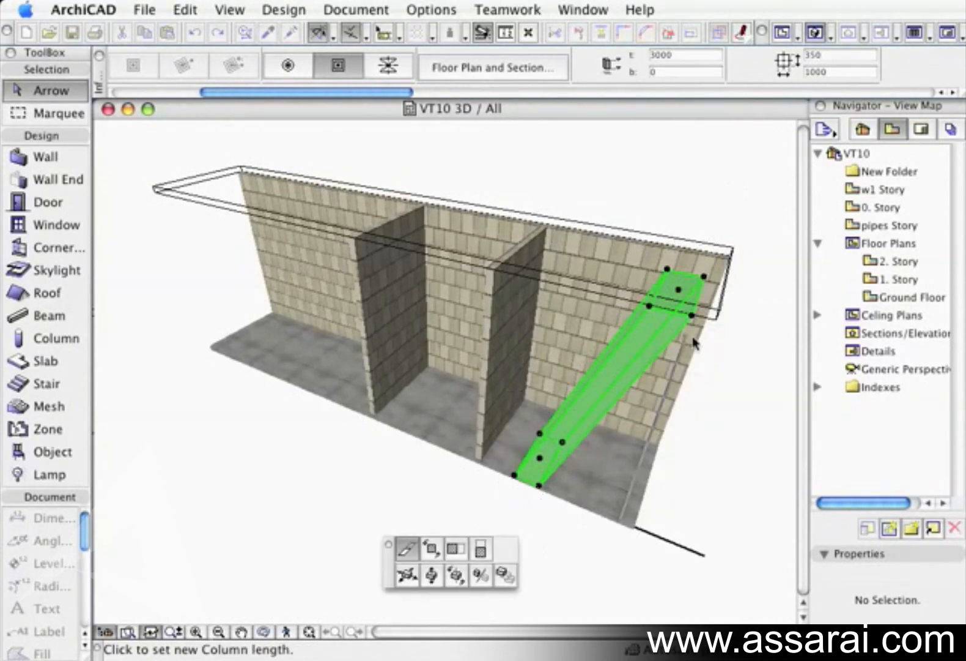
pyautogui.click(652, 387)
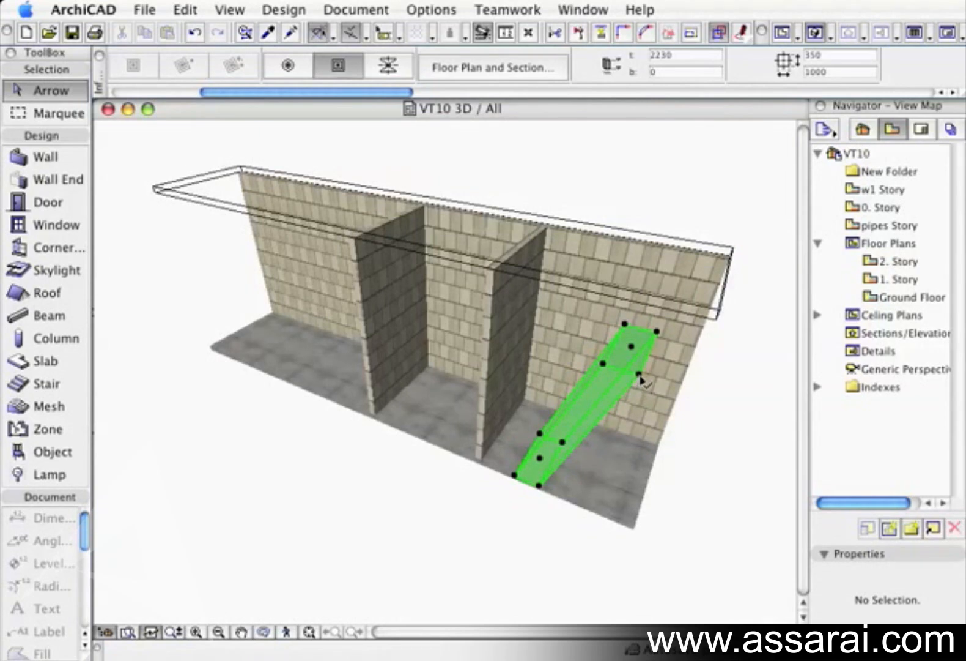
pyautogui.click(639, 373)
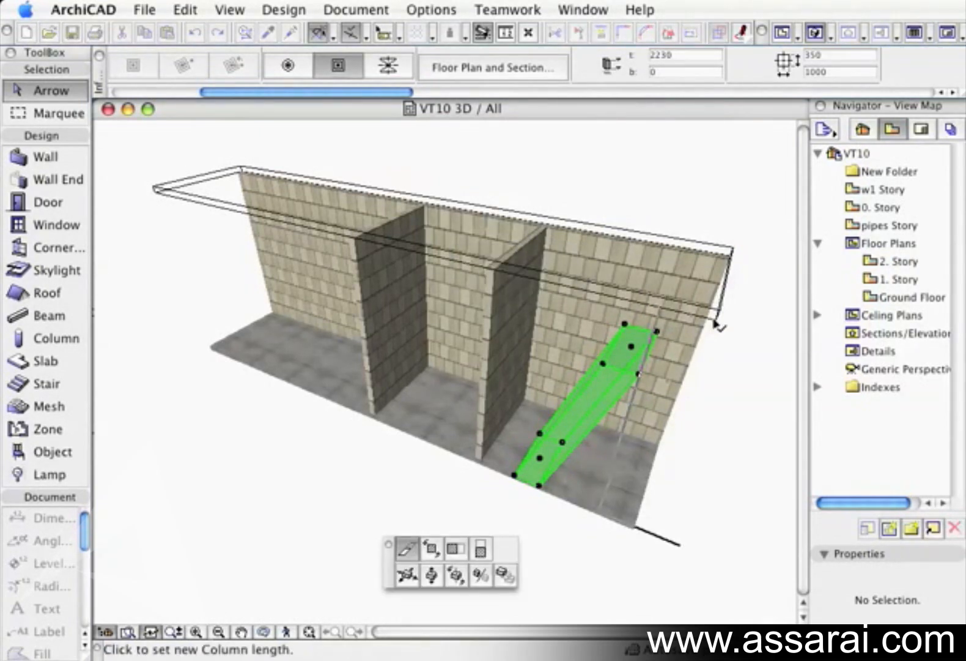
pyautogui.click(709, 327)
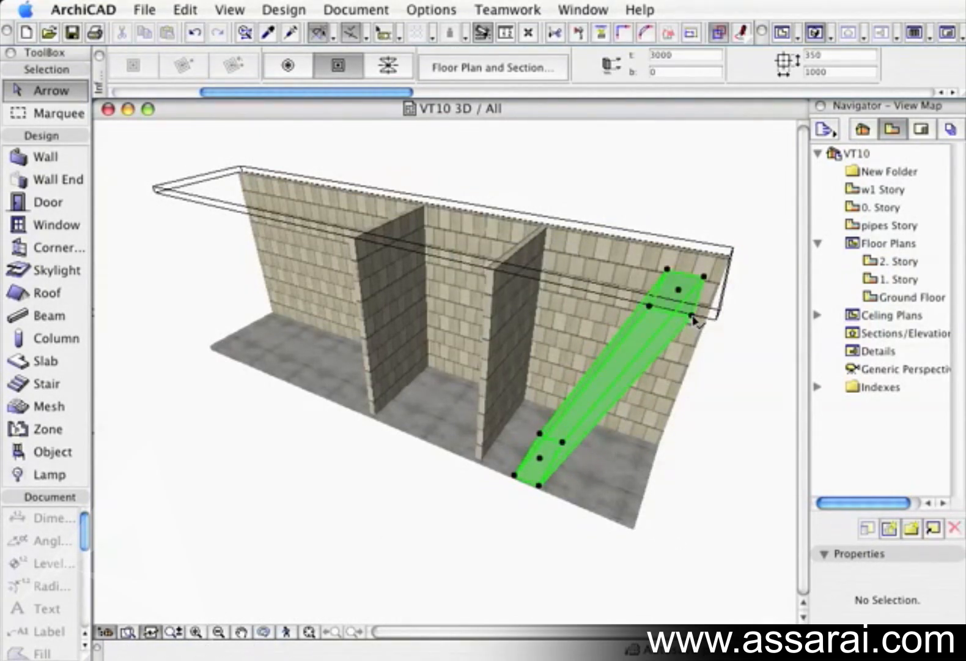
# Try rotating the rectangular column's profile angle from its top corner, and undo the rotation
pyautogui.click(693, 316)
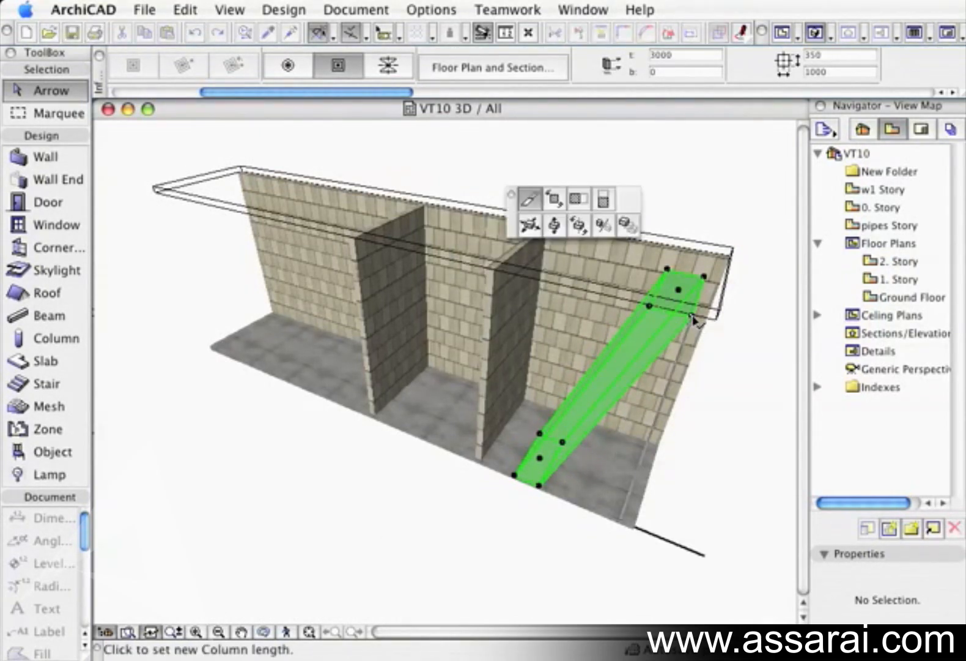
pyautogui.click(556, 202)
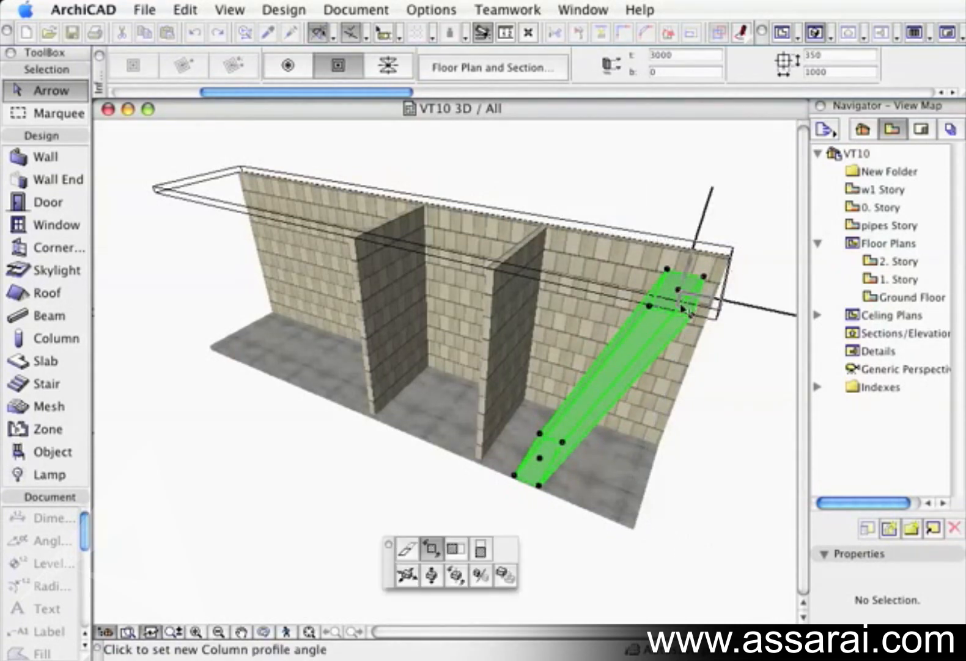
pyautogui.click(647, 509)
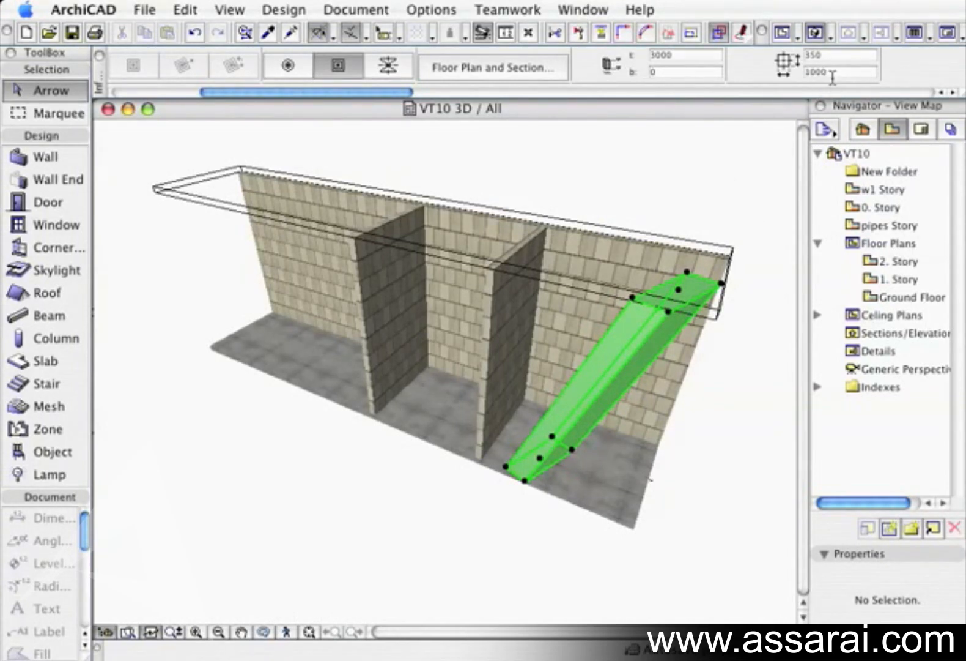
pyautogui.press('super+z')
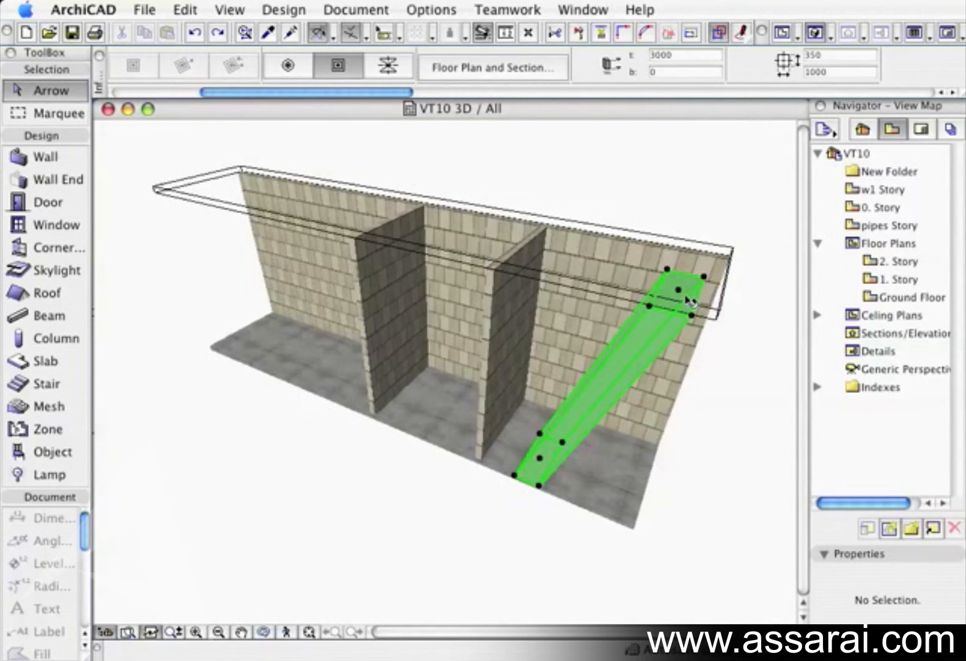
# Try stretching the rectangular column's profile depth to about 3598 from its top corner, and undo the resize
pyautogui.moveTo(695, 318)
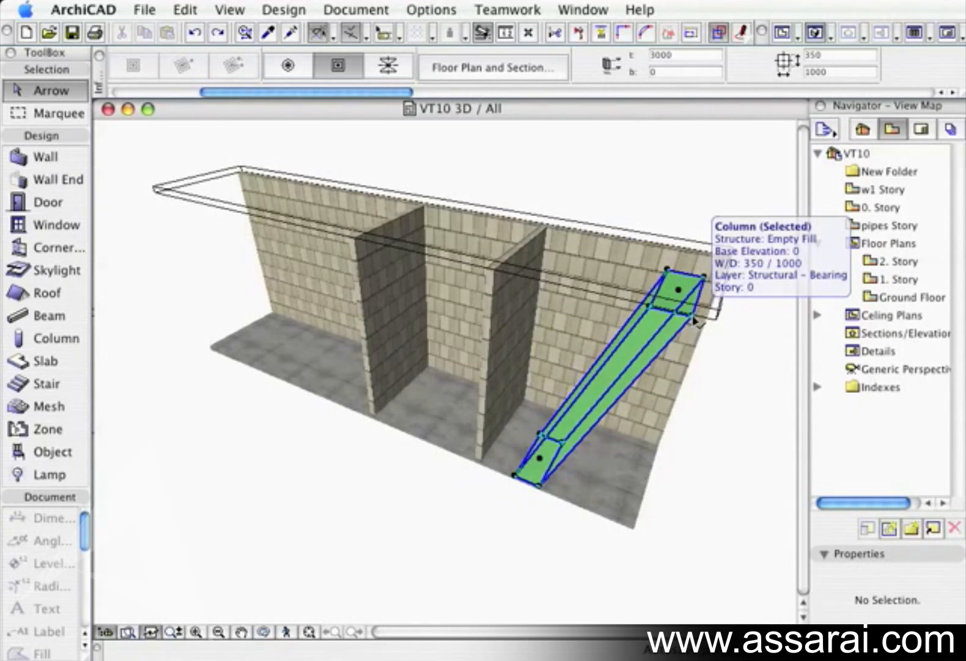
pyautogui.click(694, 318)
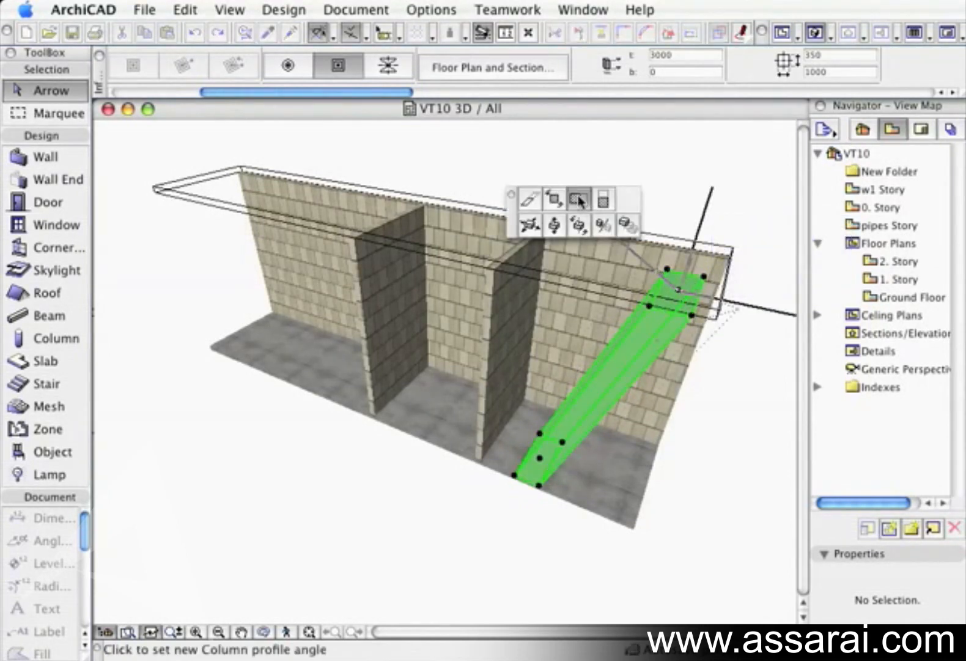
pyautogui.click(579, 200)
pyautogui.click(639, 365)
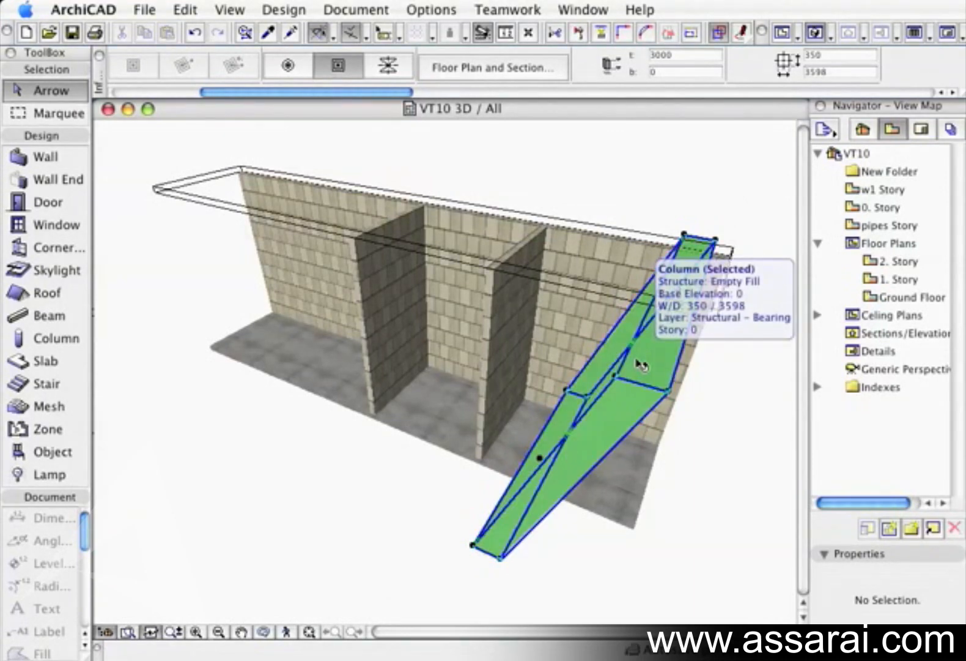
pyautogui.press('super+z')
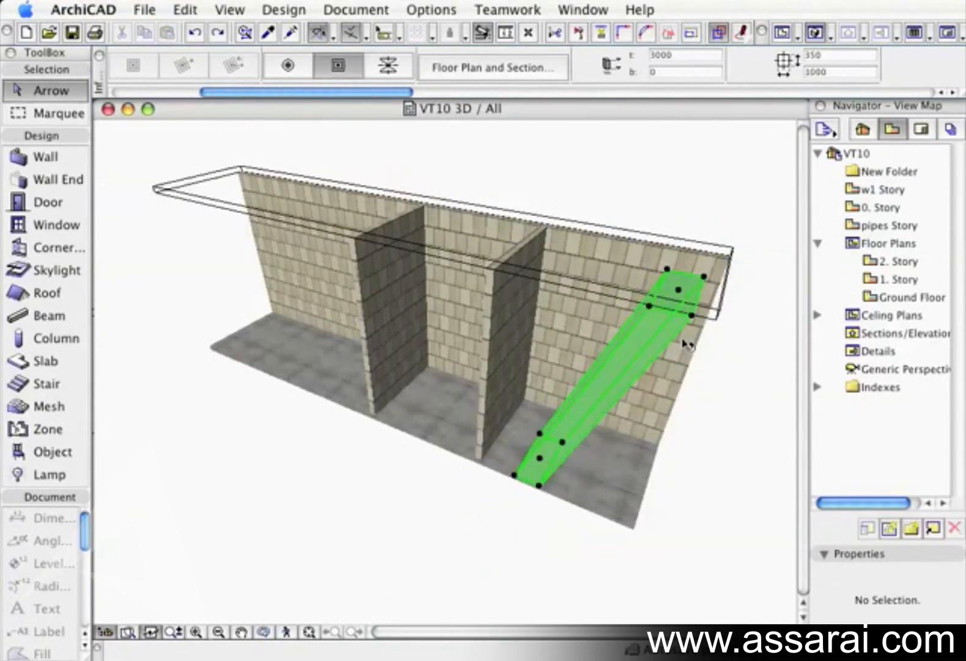
# Try widening the rectangular column's profile to about 1085 from its top corner, and undo the change
pyautogui.click(691, 317)
pyautogui.click(606, 408)
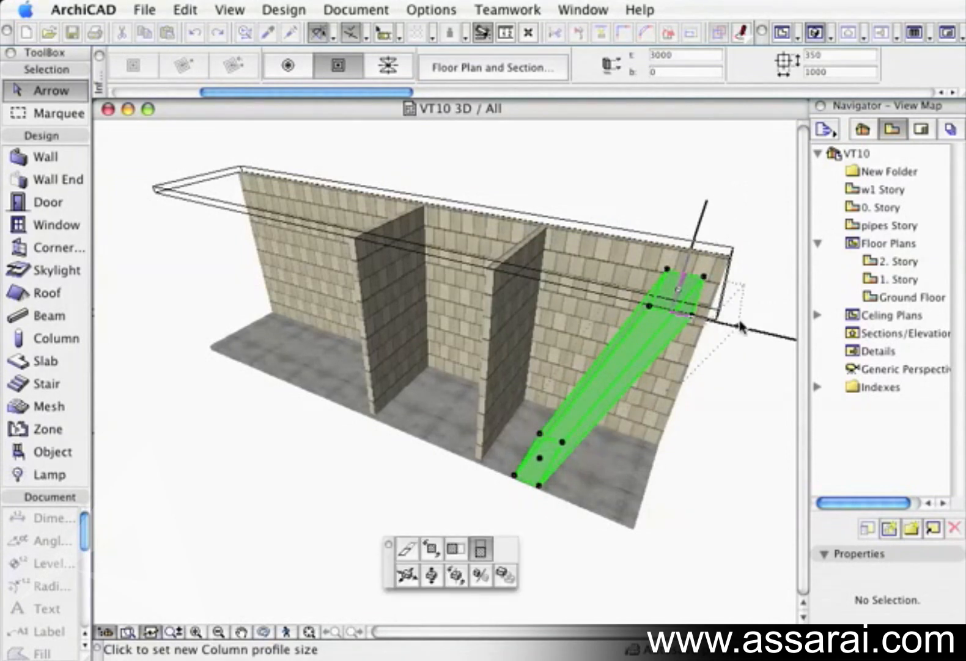
pyautogui.click(505, 32)
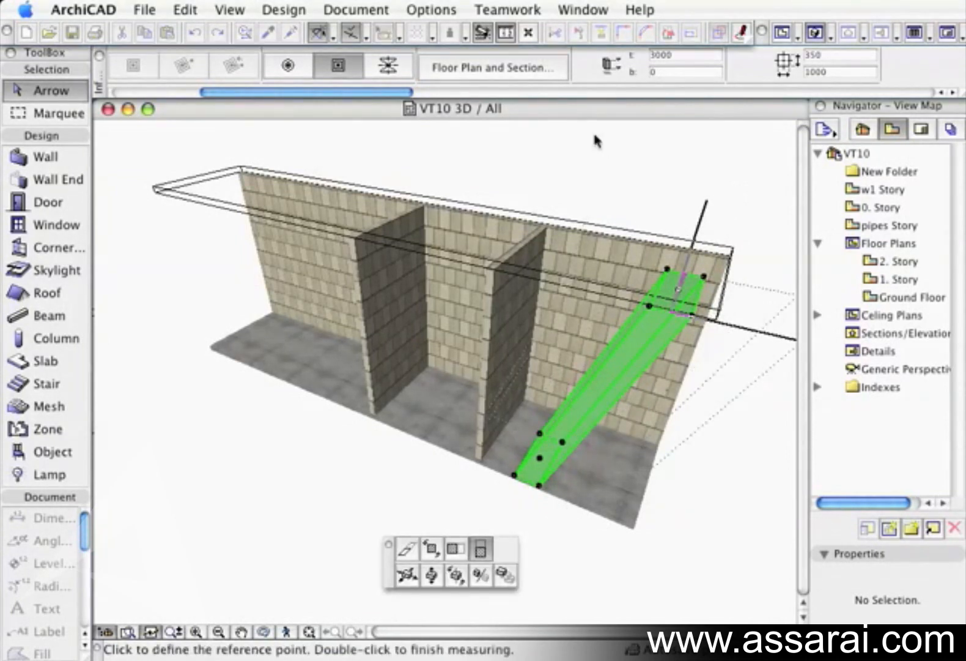
pyautogui.click(680, 287)
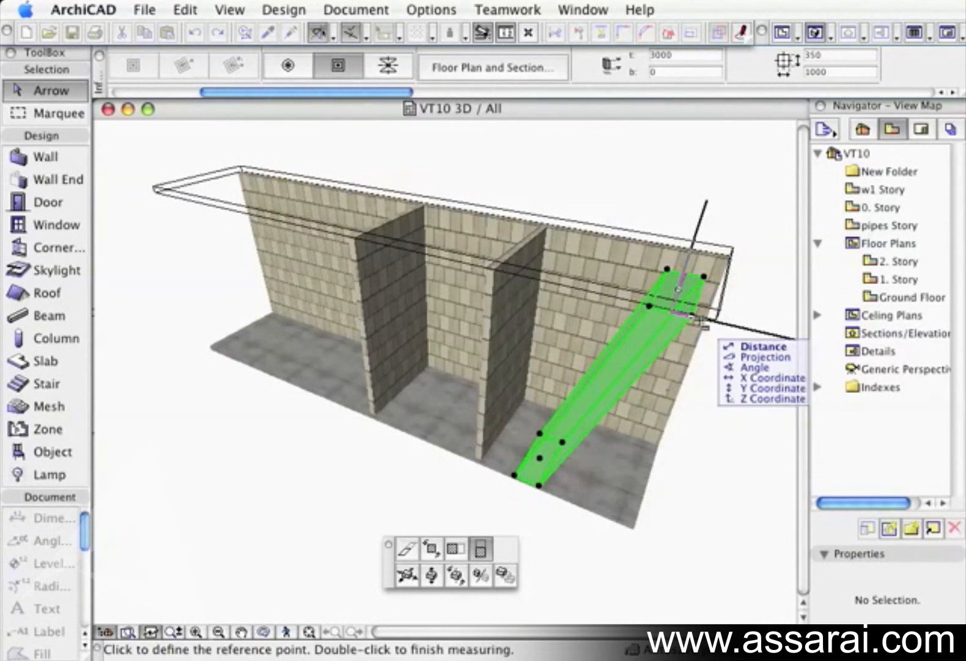
pyautogui.press('Escape')
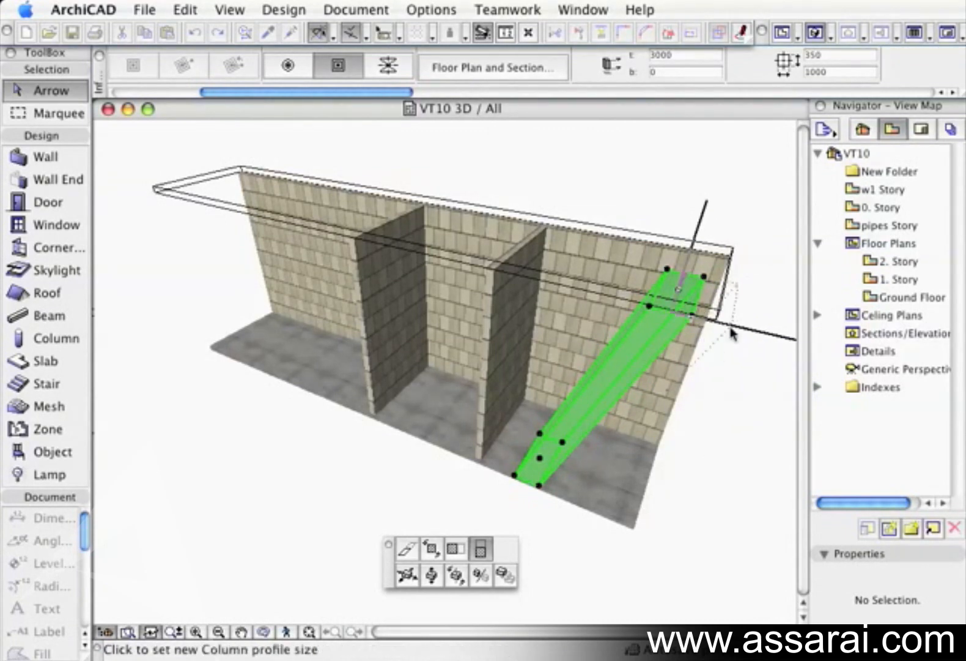
pyautogui.click(738, 337)
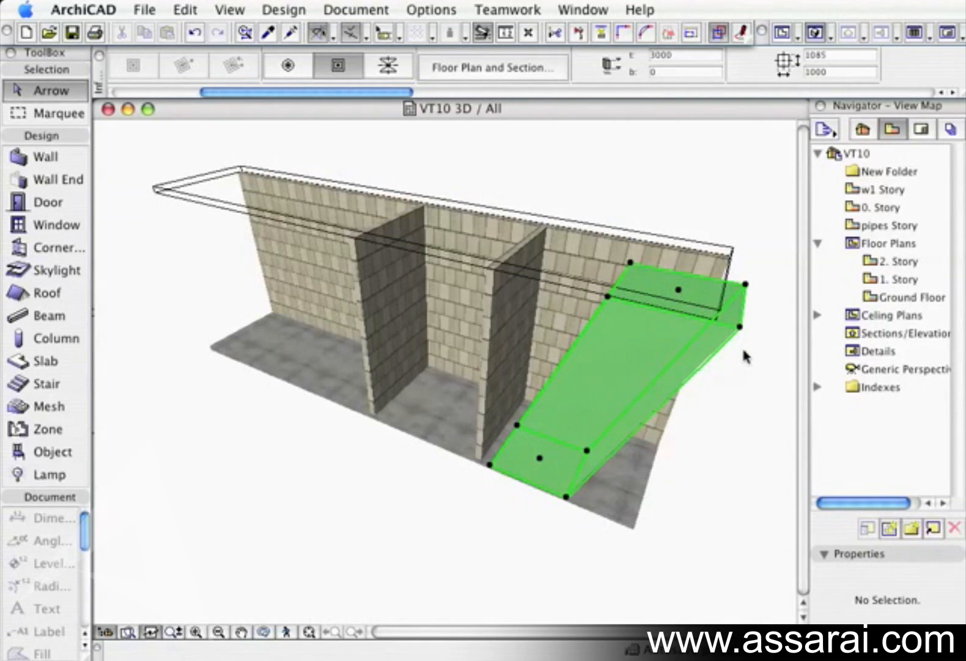
pyautogui.press('super+z')
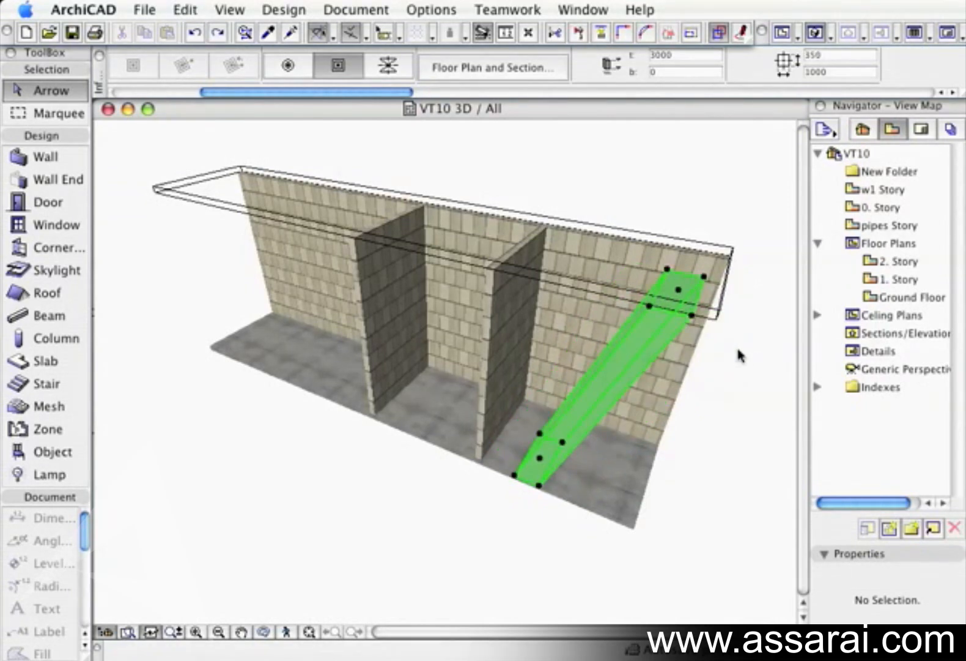
# Reselect the slanted column and compare the graphical editing options offered at its top centre and top corner nodes
pyautogui.press('Escape')
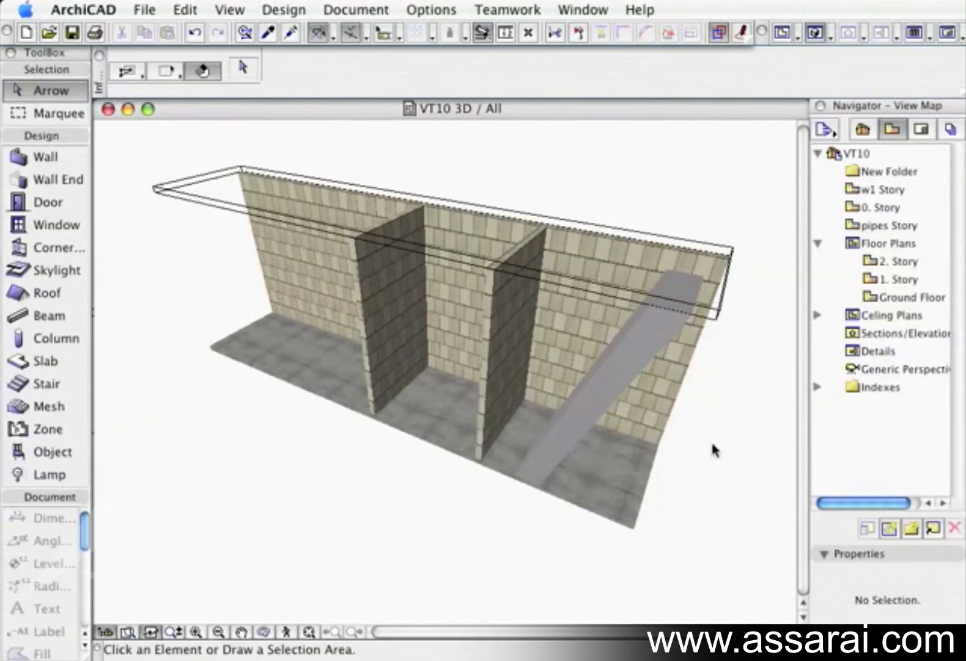
pyautogui.moveTo(669, 331)
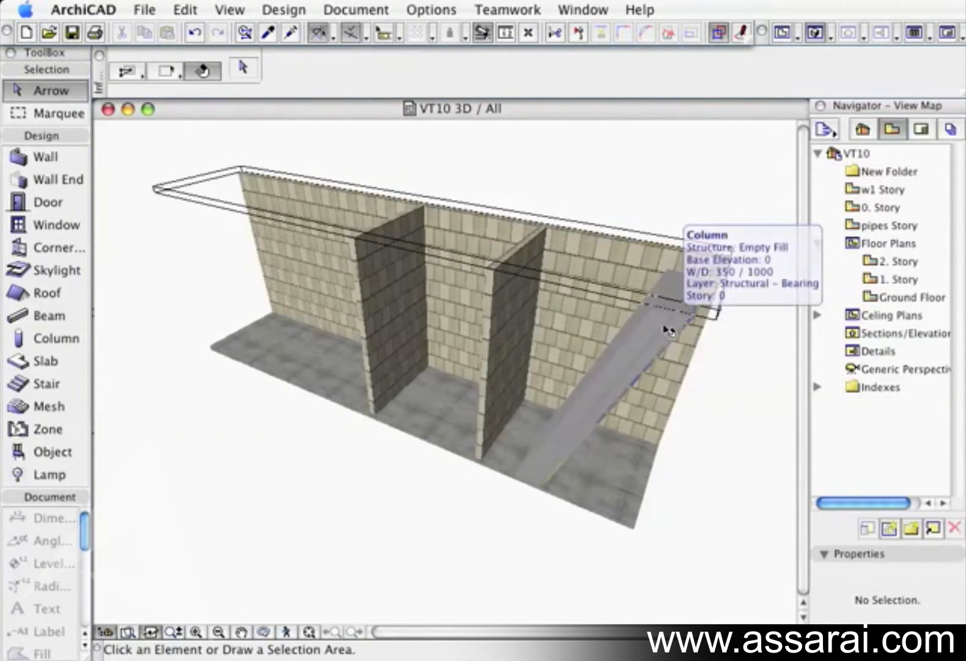
pyautogui.click(669, 331)
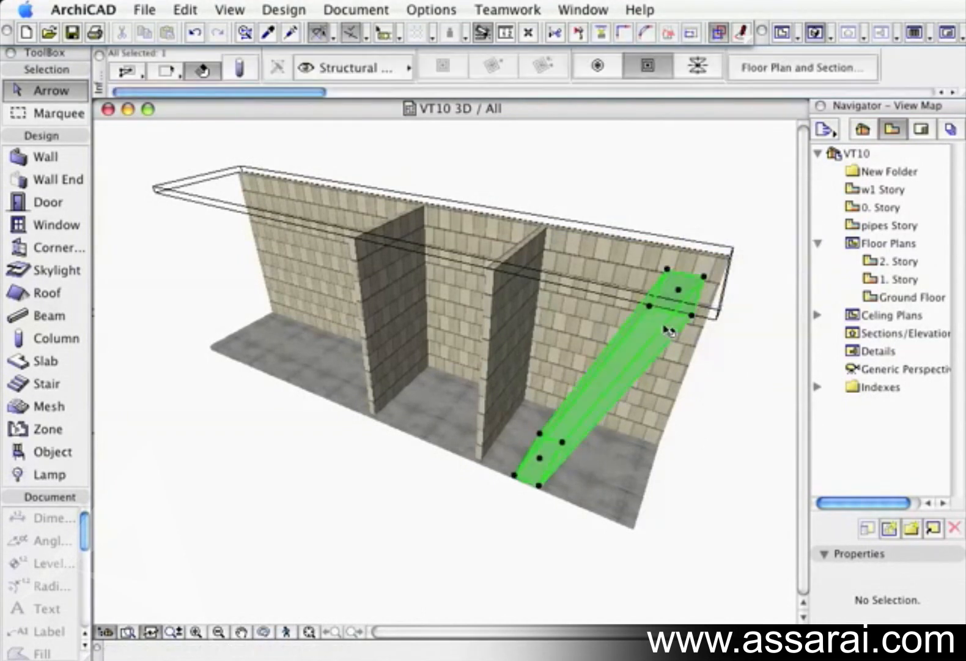
pyautogui.click(680, 290)
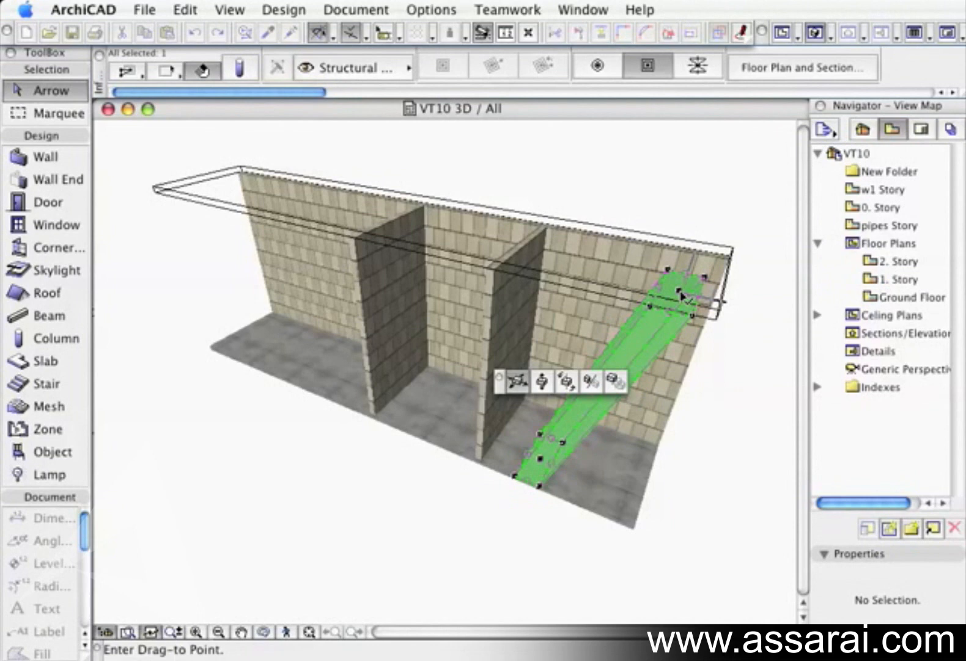
pyautogui.press('Escape')
pyautogui.click(692, 316)
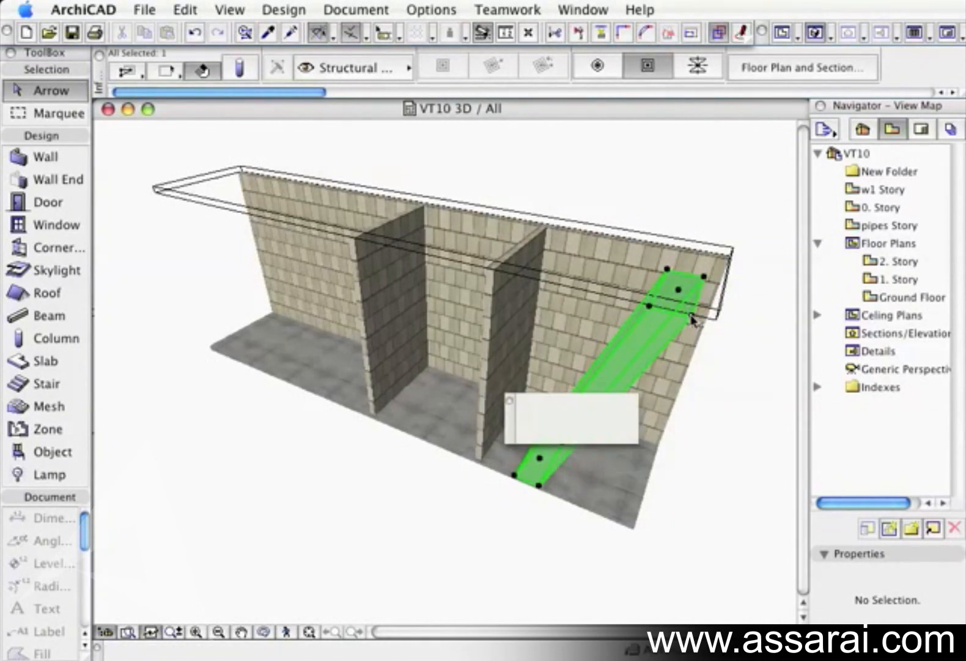
pyautogui.press('Escape')
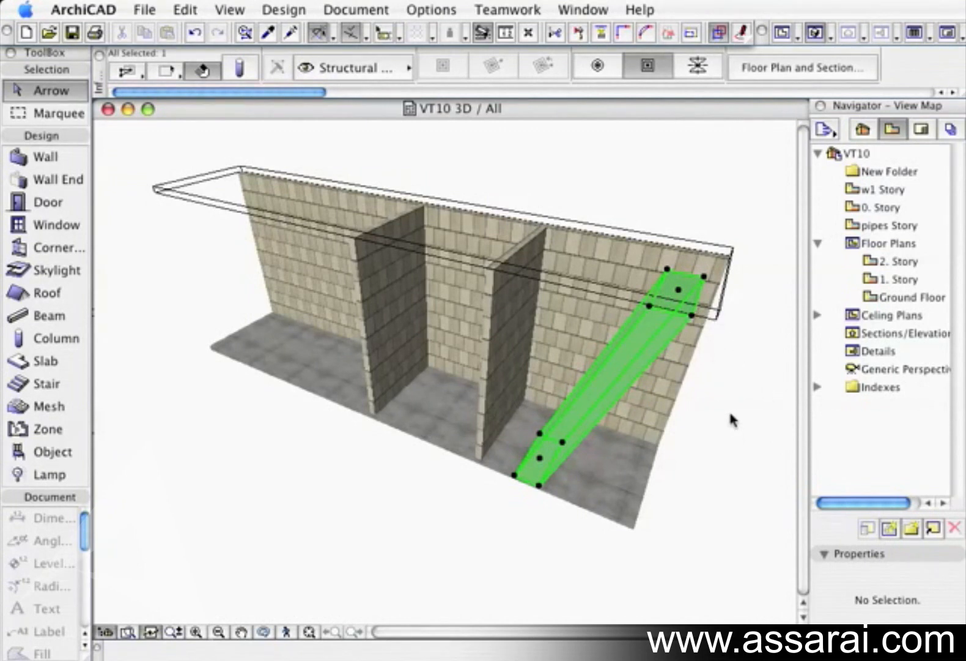
pyautogui.click(693, 319)
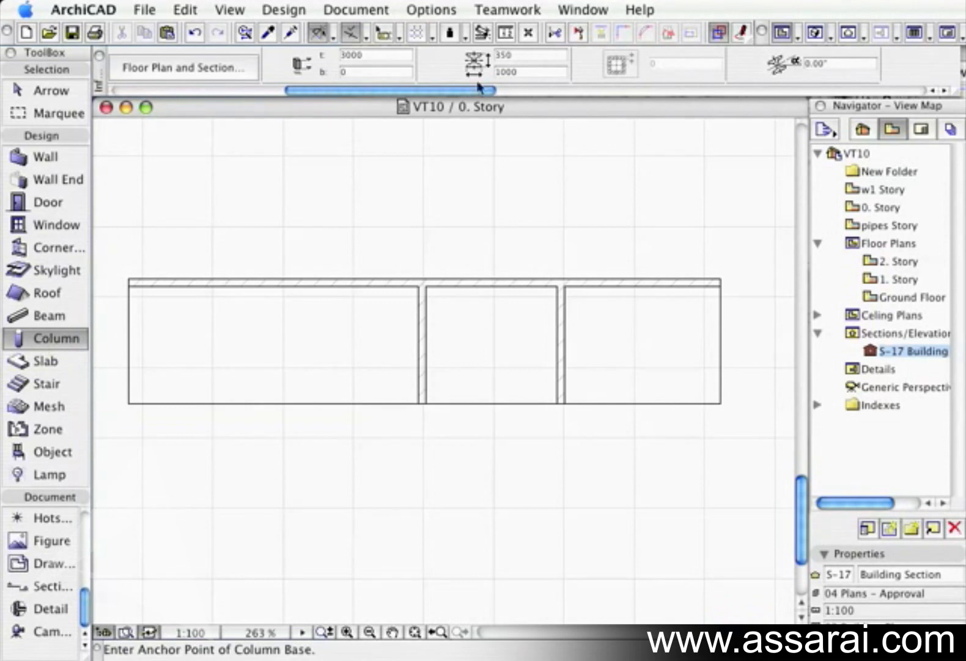
# Review the complex profiles available in the column default settings, and close the settings without applying a profile
pyautogui.scroll(5, 230, 74)
pyautogui.click(241, 67)
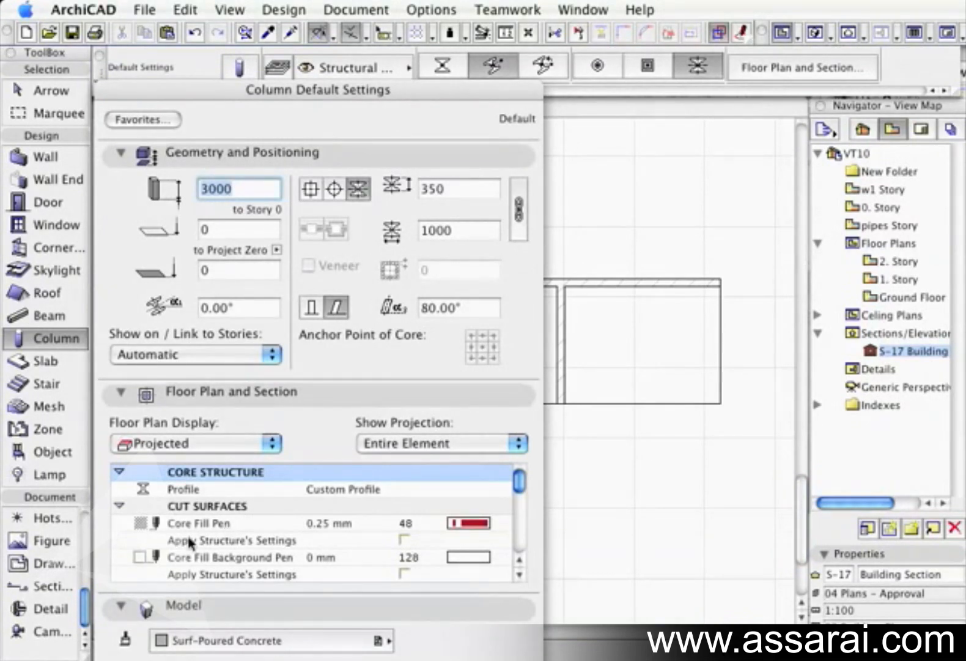
pyautogui.click(347, 490)
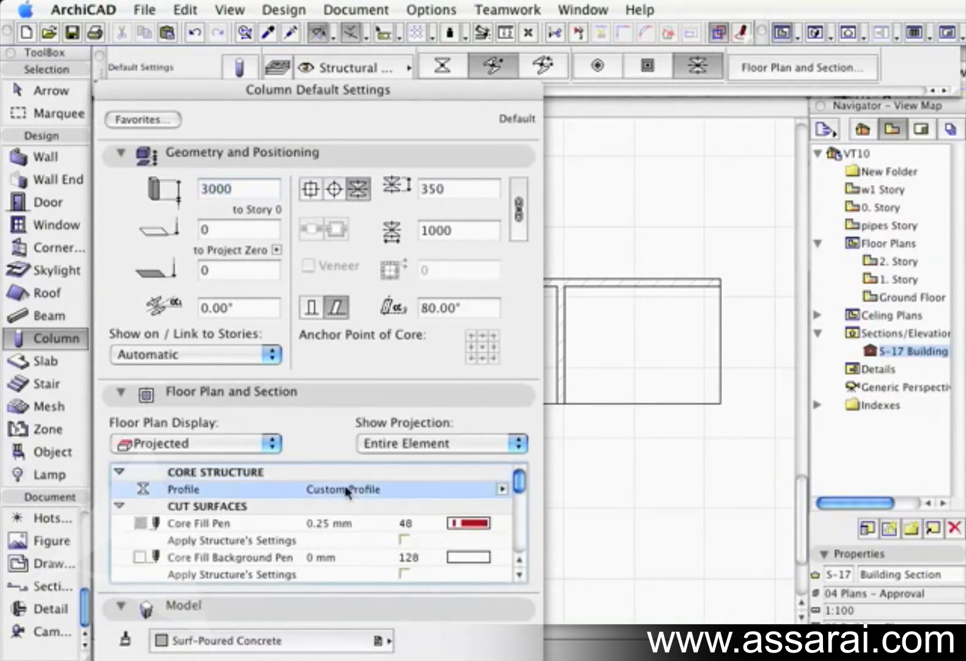
pyautogui.click(502, 489)
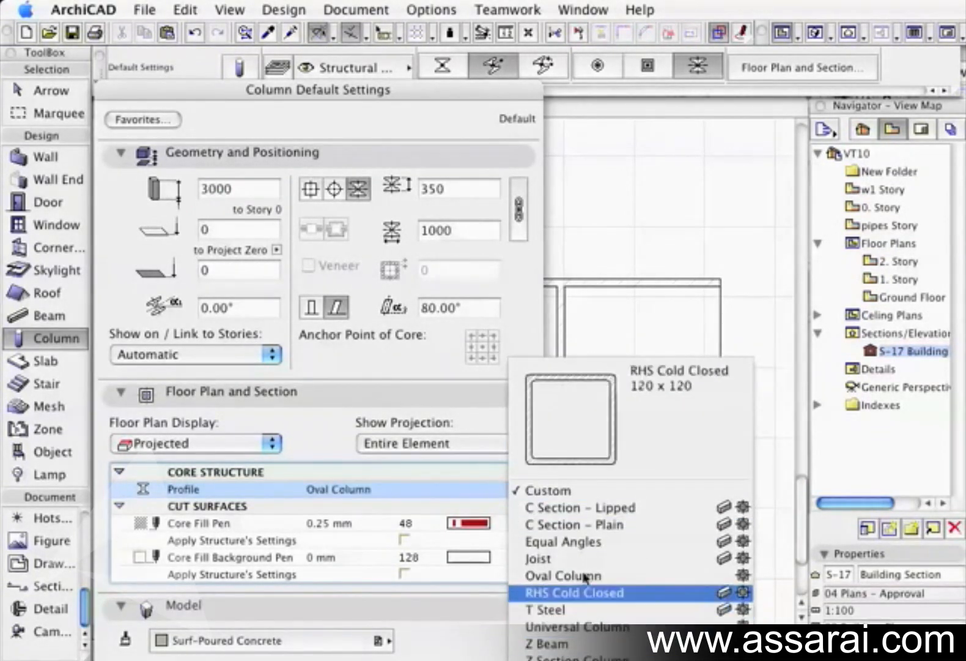
pyautogui.press('Escape')
pyautogui.press('Escape')
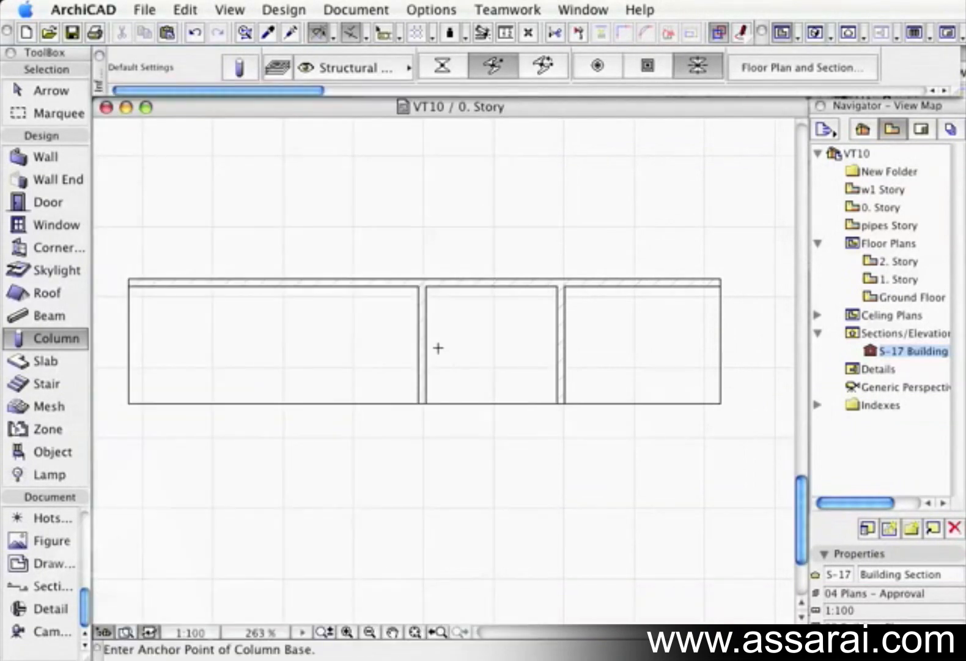
# Open the Profile Manager and make the custom profile available for columns only, not walls or beams
pyautogui.click(283, 11)
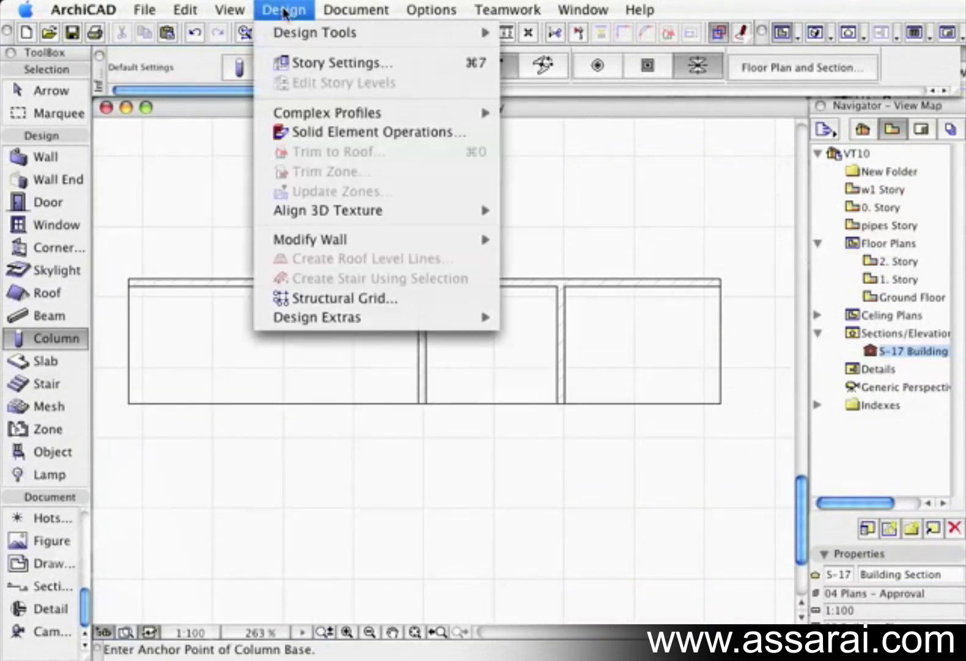
pyautogui.moveTo(296, 113)
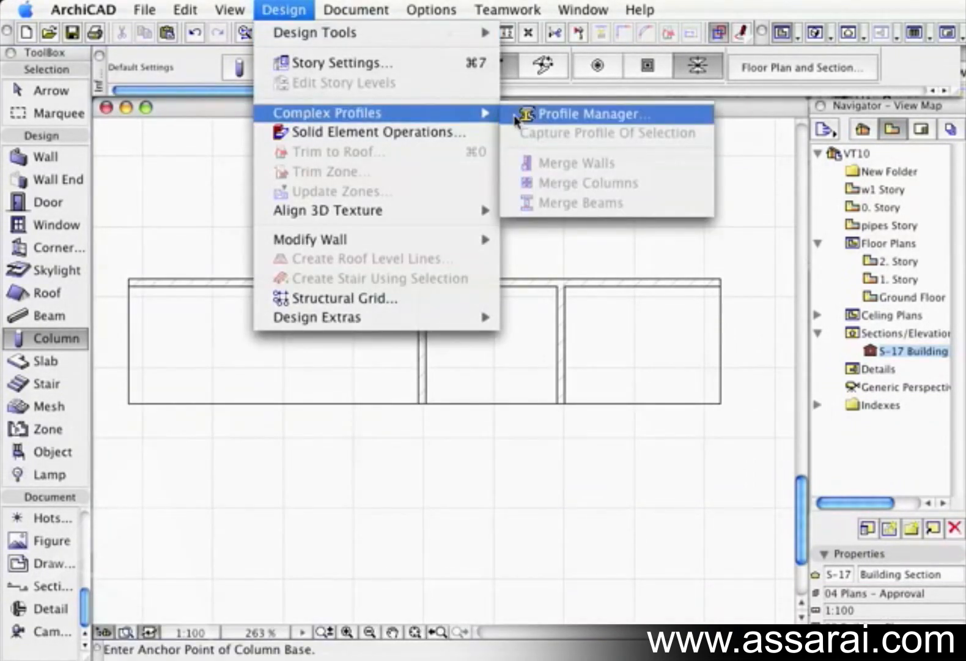
pyautogui.click(526, 115)
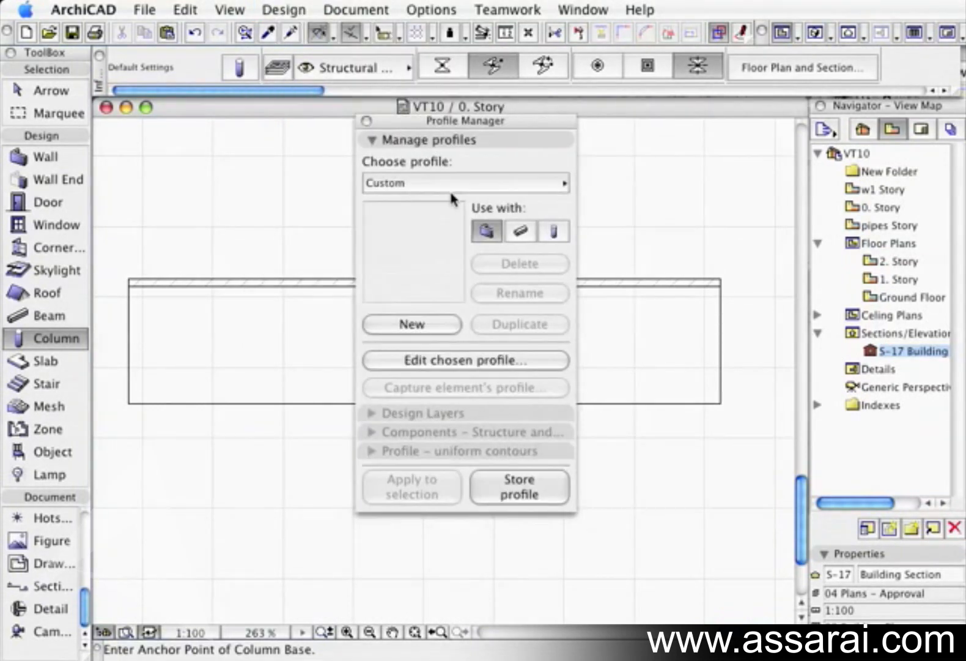
pyautogui.click(489, 235)
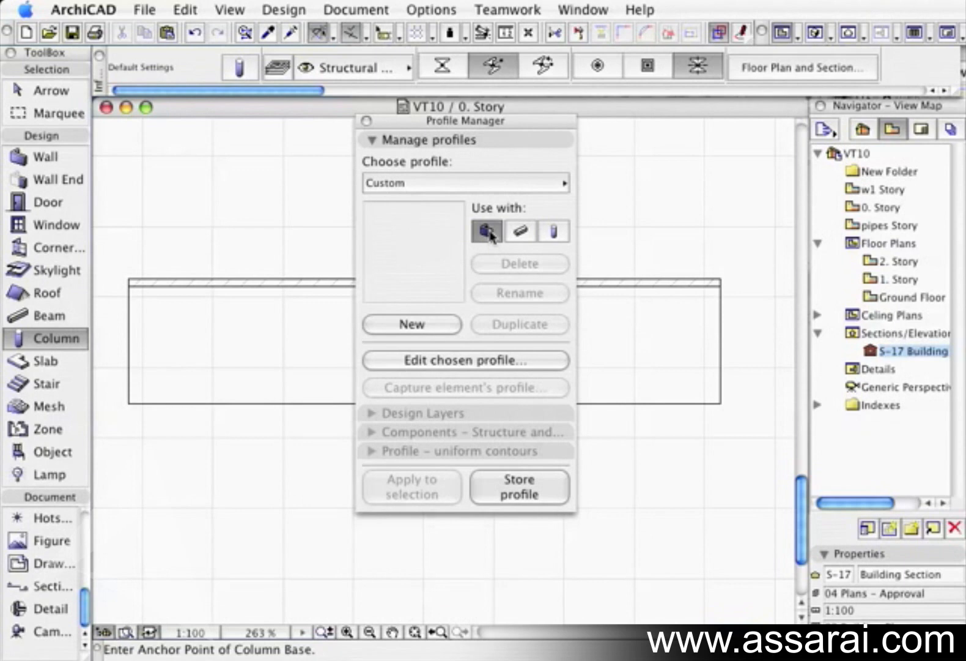
pyautogui.click(522, 231)
pyautogui.click(556, 236)
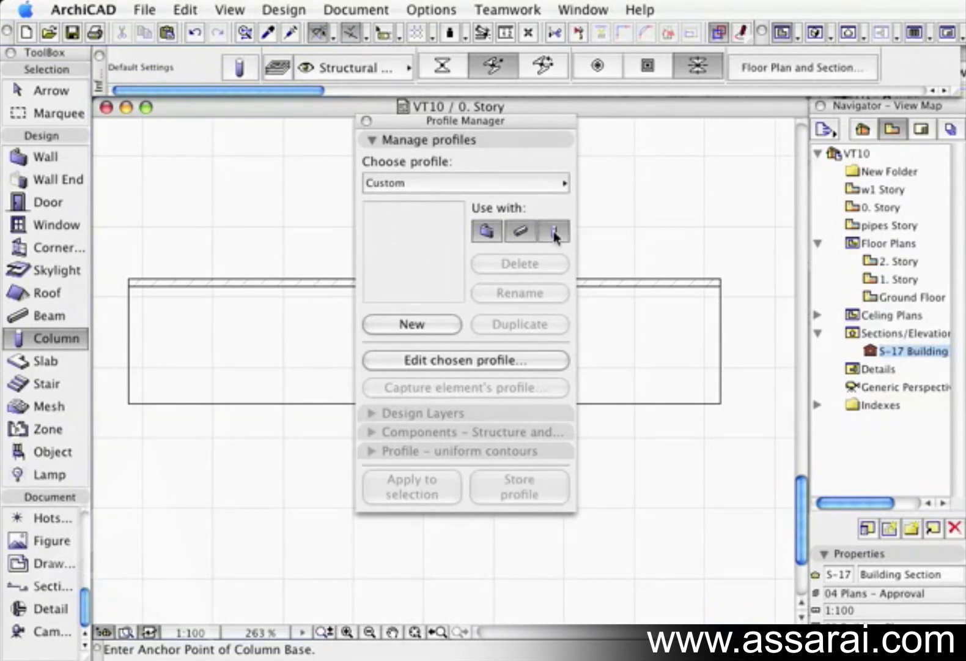
pyautogui.click(487, 232)
pyautogui.click(519, 236)
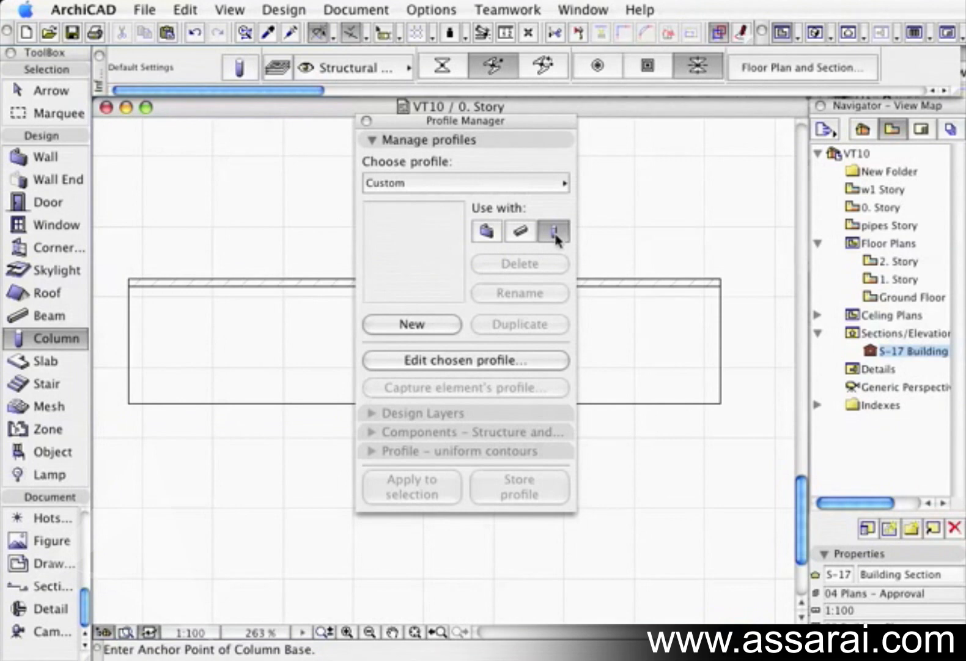
# Create a new profile and arrange its enlarged editor window beside the Profile Manager
pyautogui.click(413, 324)
pyautogui.moveTo(426, 126); pyautogui.dragTo(715, 125)
pyautogui.moveTo(510, 119); pyautogui.dragTo(384, 116)
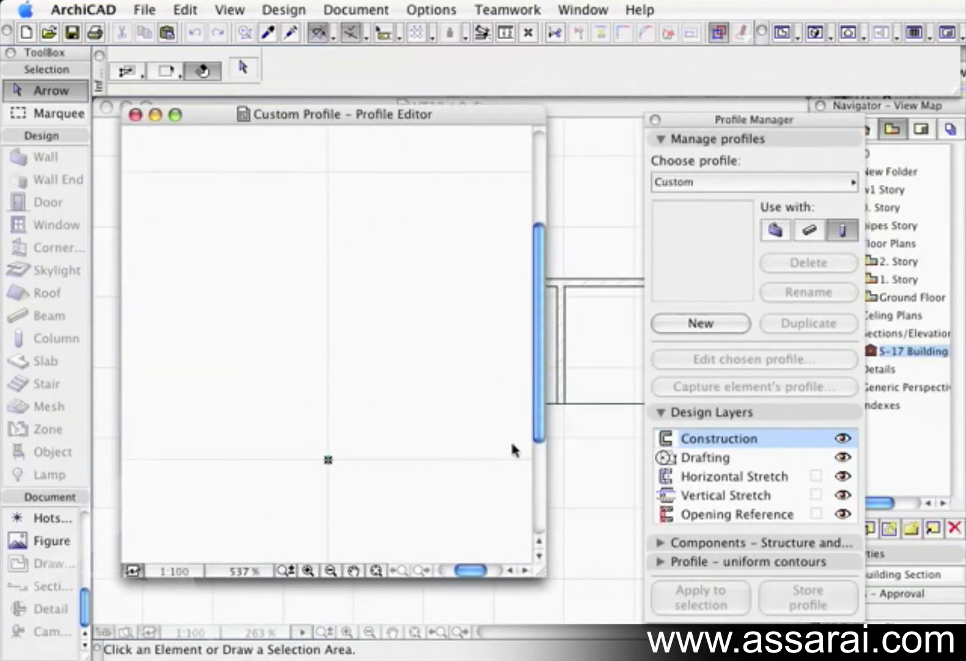
pyautogui.moveTo(544, 570); pyautogui.dragTo(606, 617)
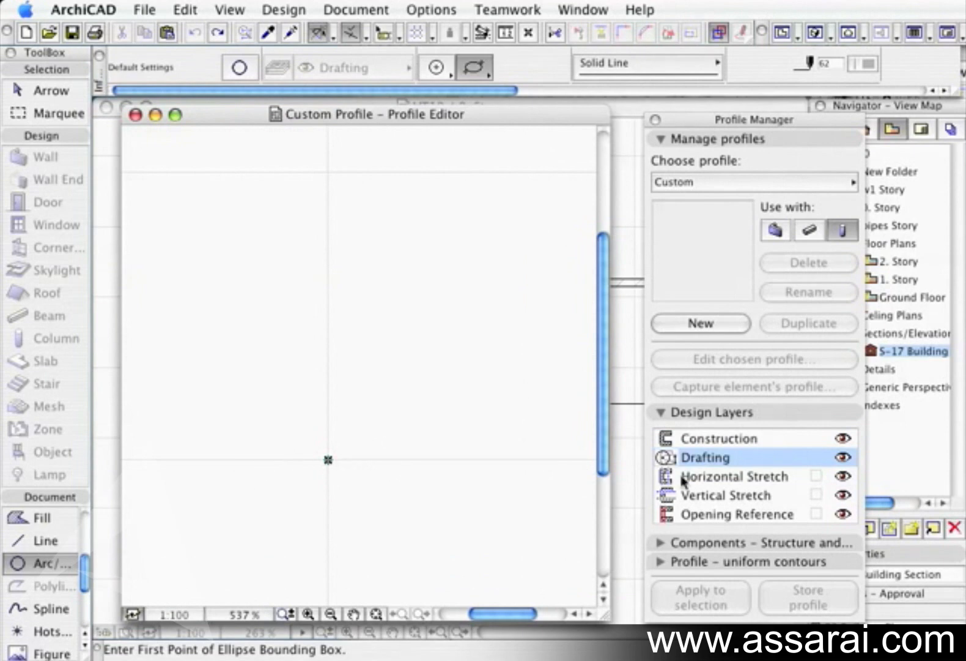
# Draw a wide ellipse roughly centred on the profile origin on the Drafting design layer
pyautogui.click(717, 458)
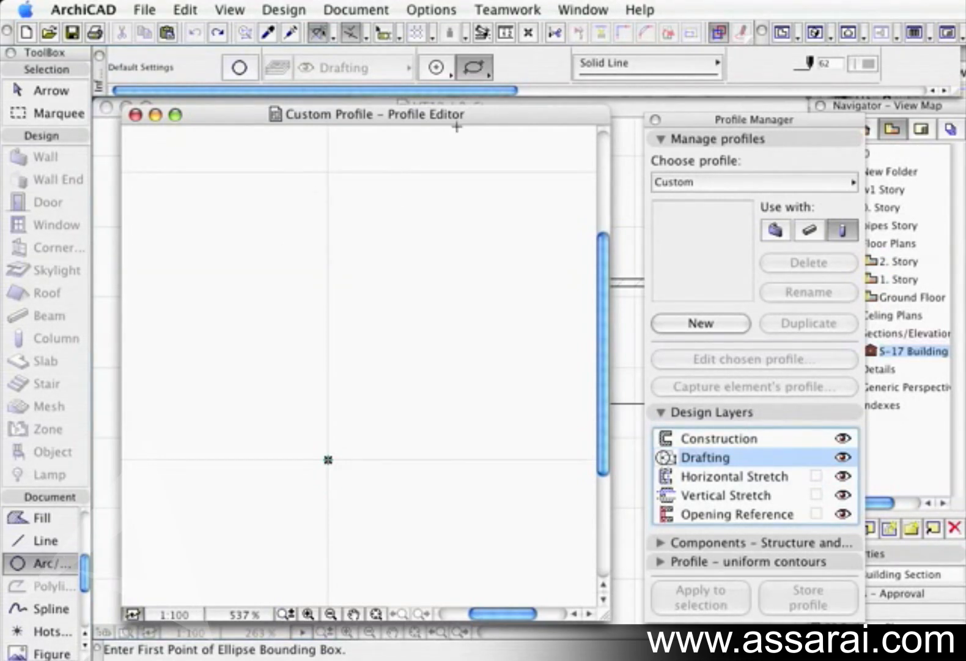
pyautogui.click(408, 508)
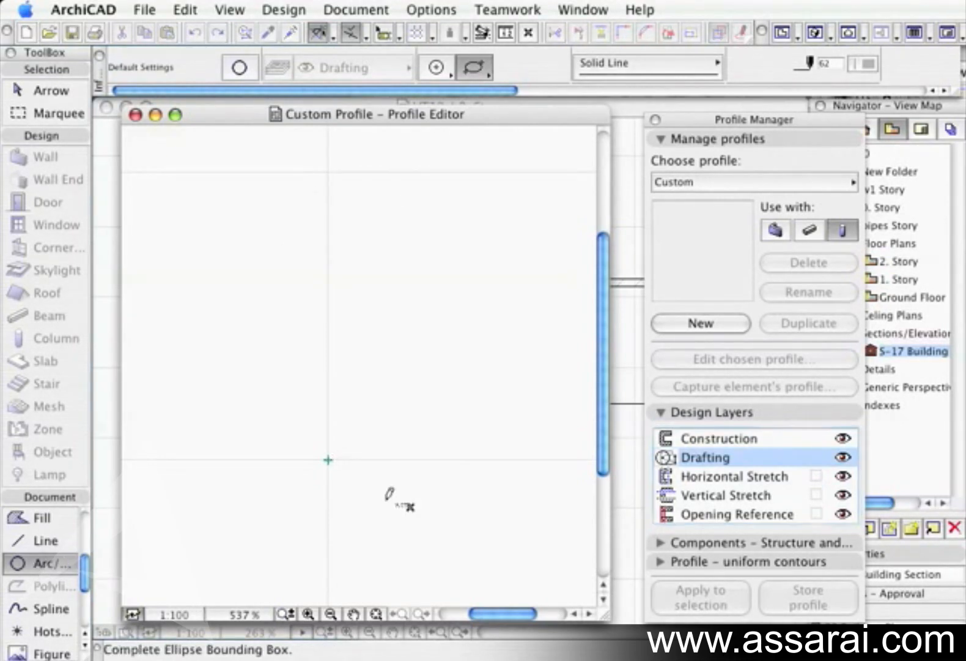
pyautogui.click(226, 428)
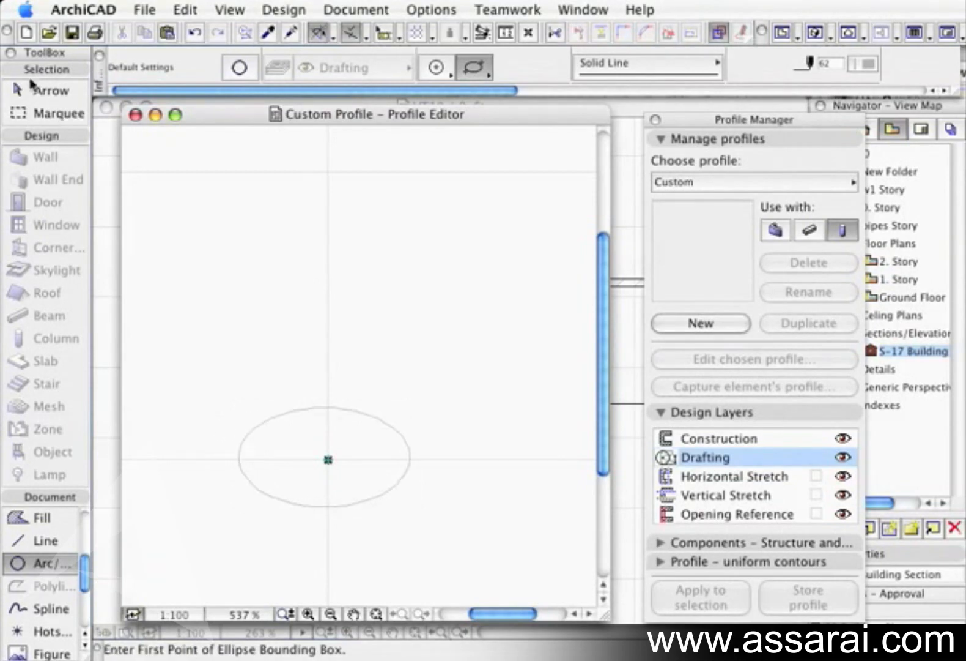
# Select the ellipse and move it by its centre onto the profile origin
pyautogui.click(42, 90)
pyautogui.moveTo(192, 332); pyautogui.dragTo(413, 510)
pyautogui.click(413, 511)
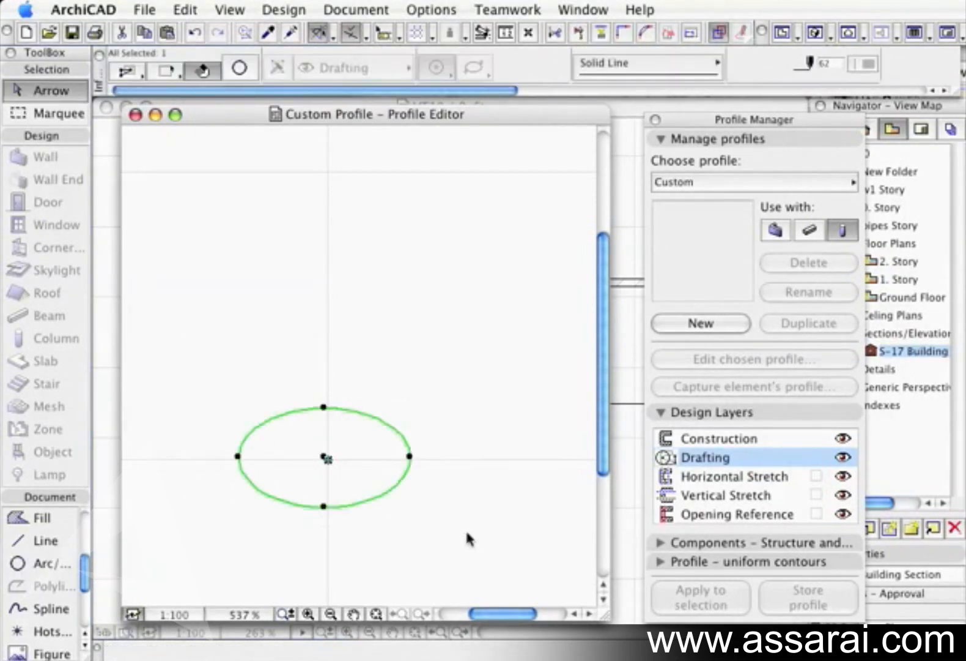
pyautogui.press('super+d')
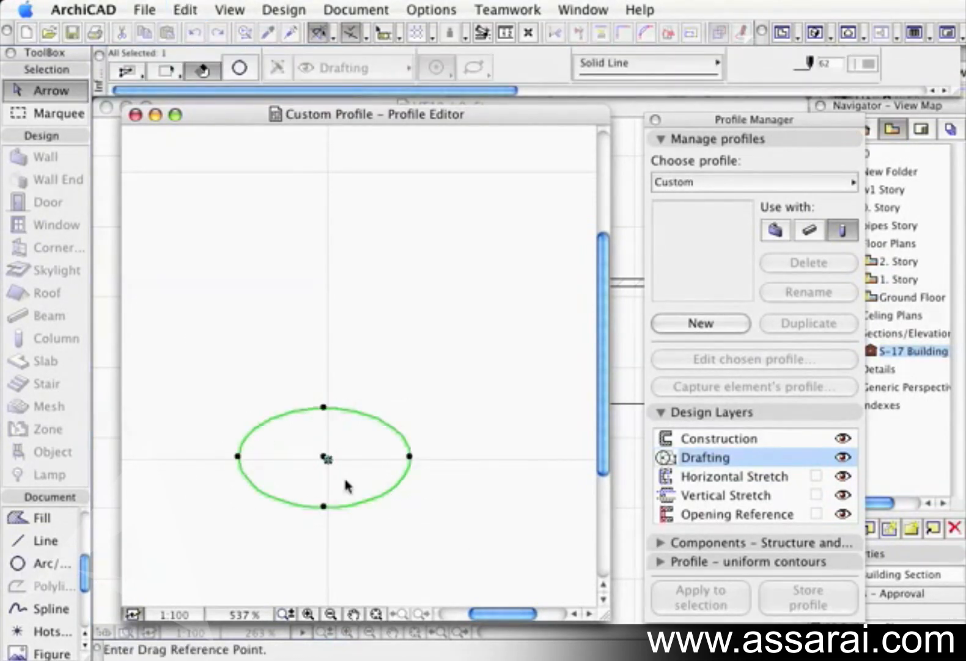
pyautogui.click(323, 456)
pyautogui.click(326, 458)
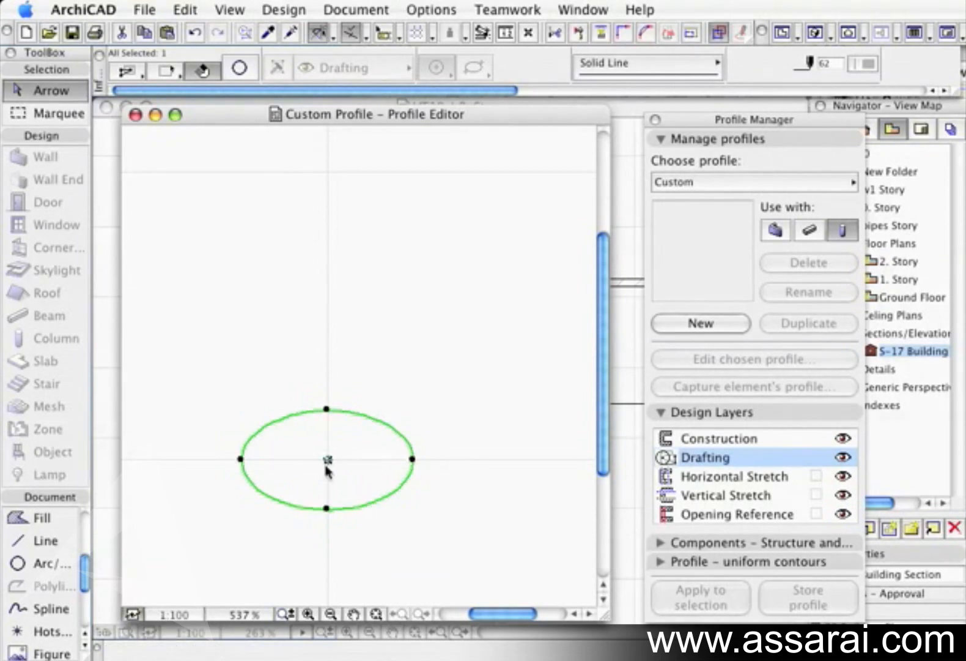
# Draw a small circle centred on the ellipse's uppermost point, extending partway towards the profile origin
pyautogui.click(430, 349)
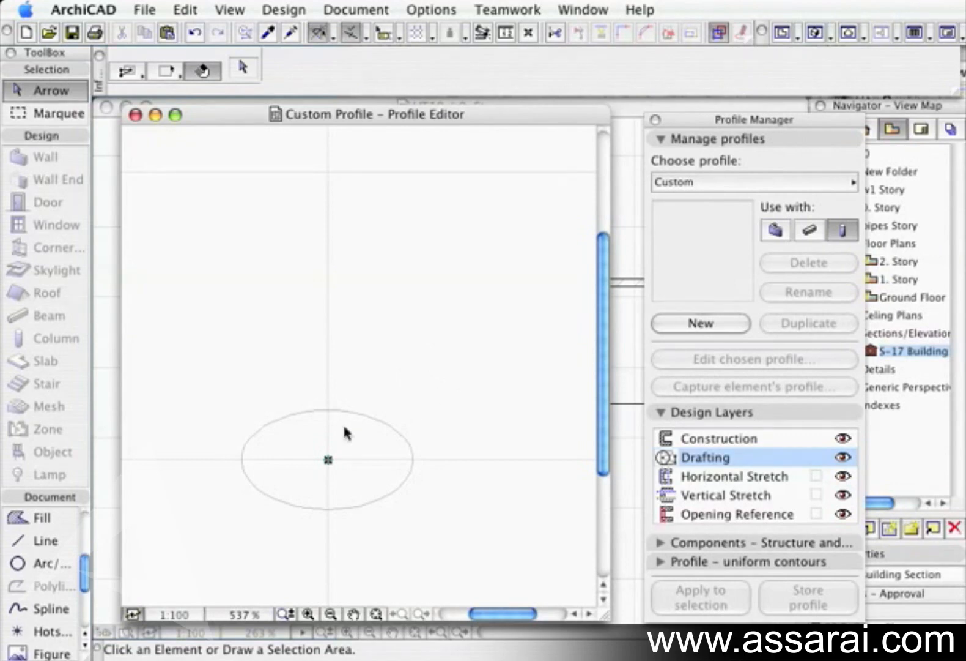
pyautogui.click(38, 560)
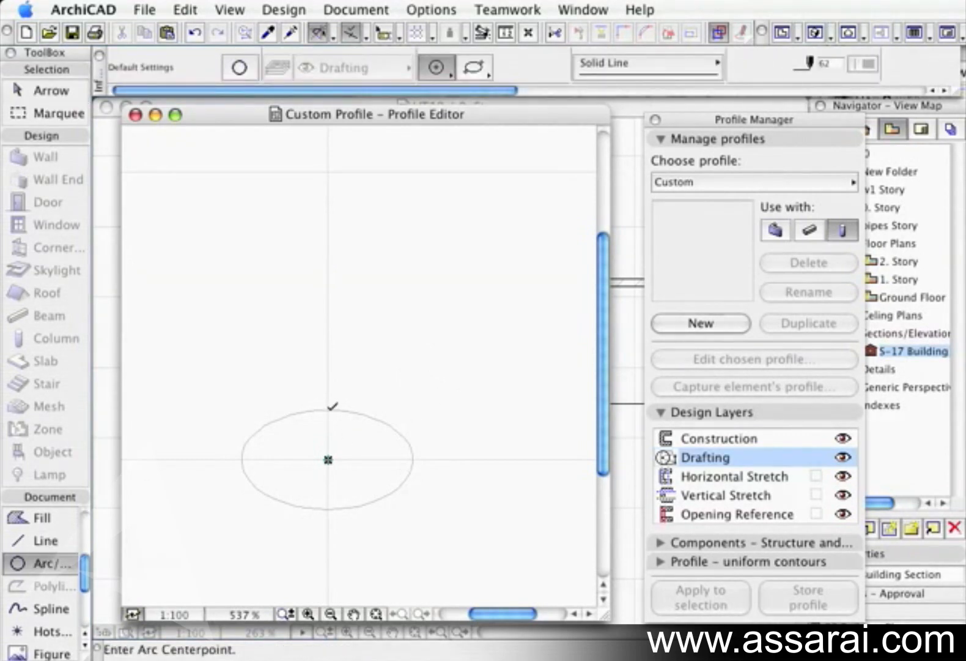
pyautogui.click(328, 409)
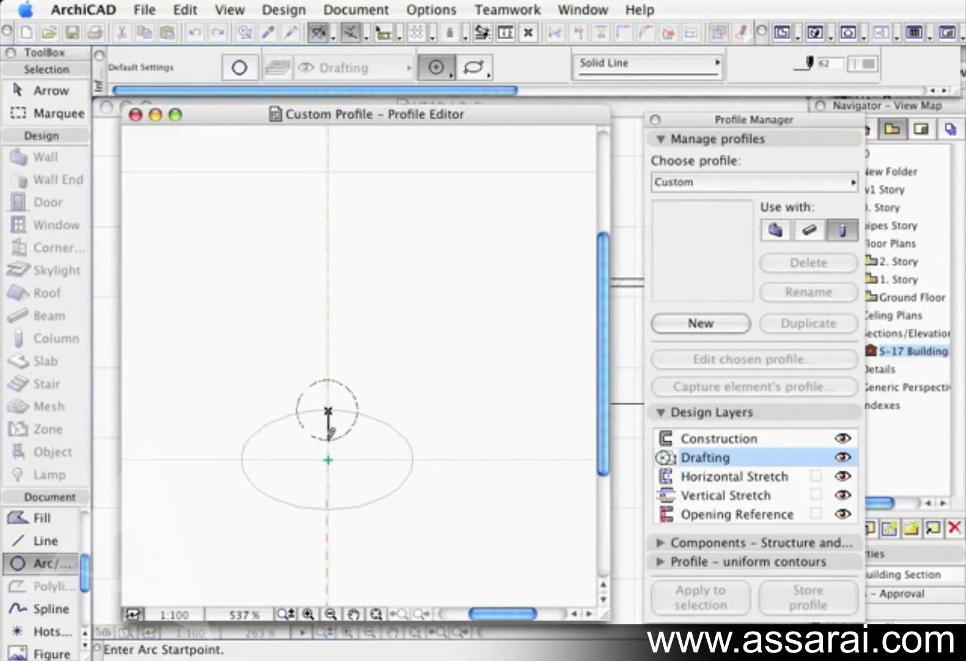
pyautogui.click(328, 438)
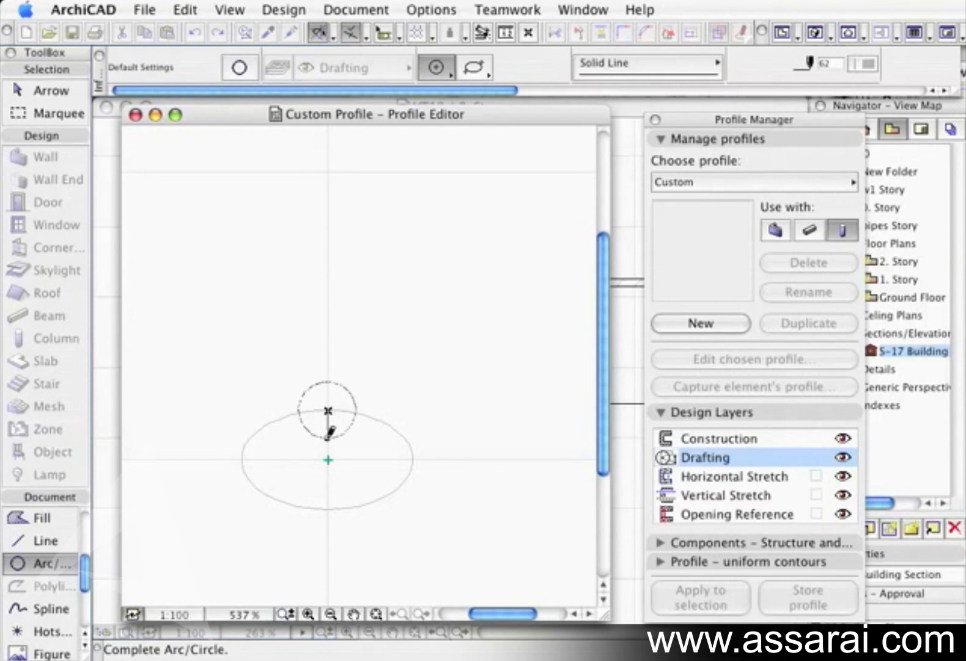
pyautogui.click(329, 437)
# Copy the small circle straight down so the copy is centred on the ellipse's lowest point
pyautogui.click(352, 404)
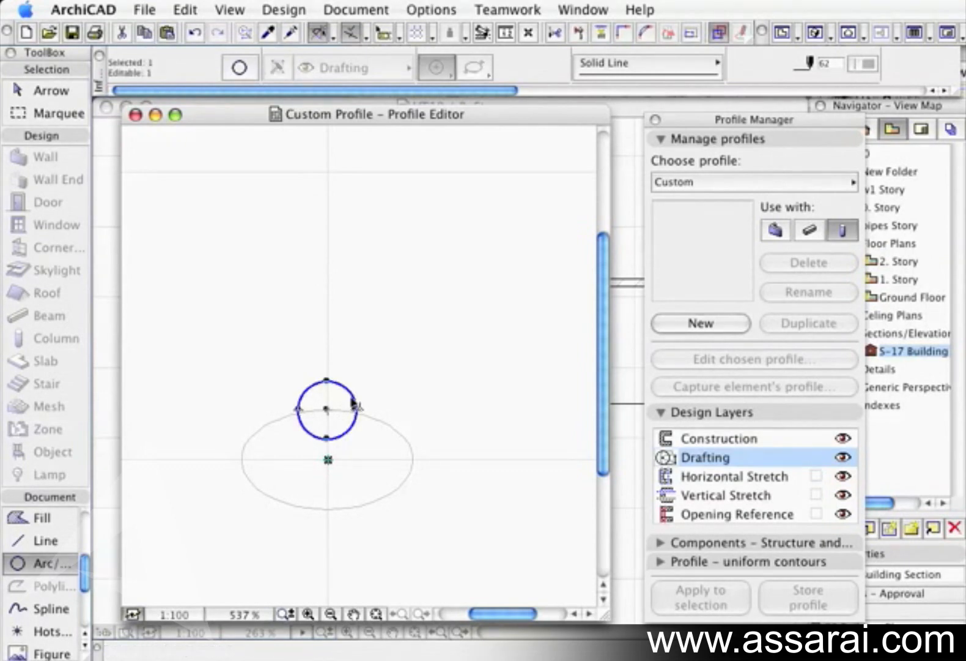
pyautogui.click(353, 406)
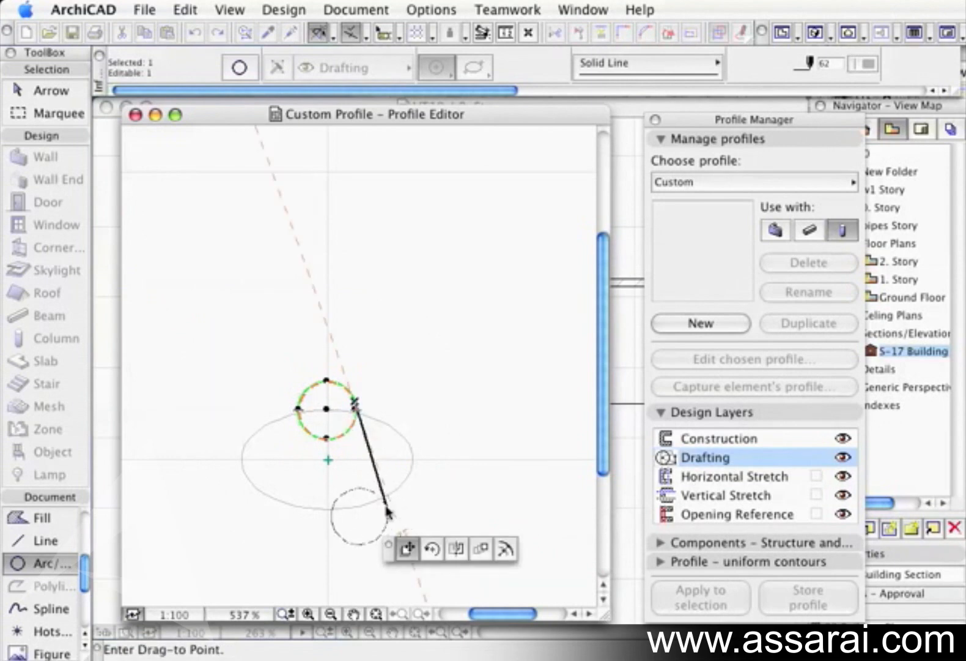
pyautogui.press('alt')
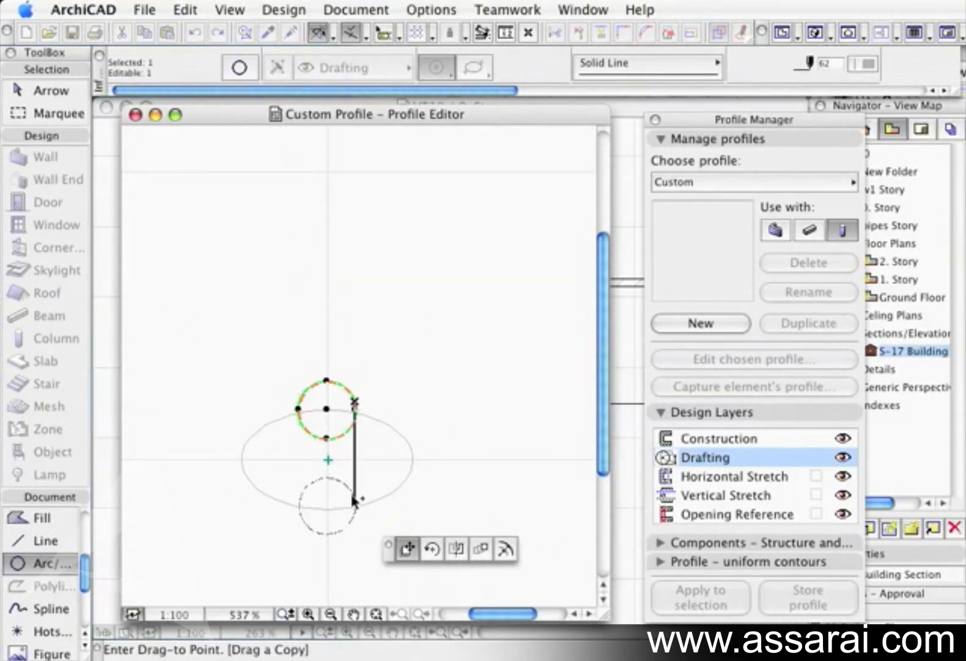
pyautogui.click(354, 505)
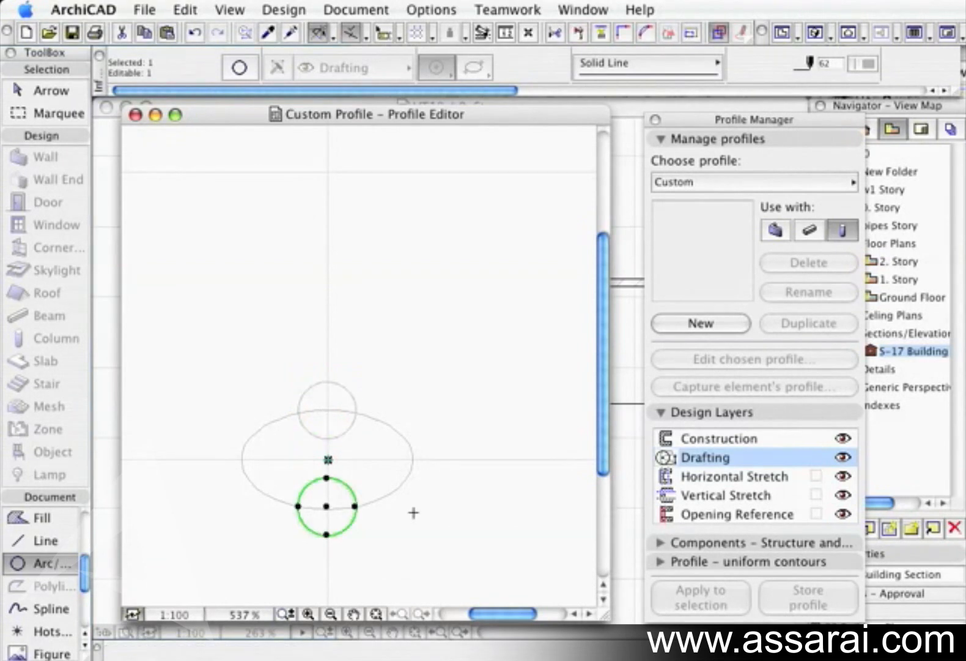
pyautogui.press('Escape')
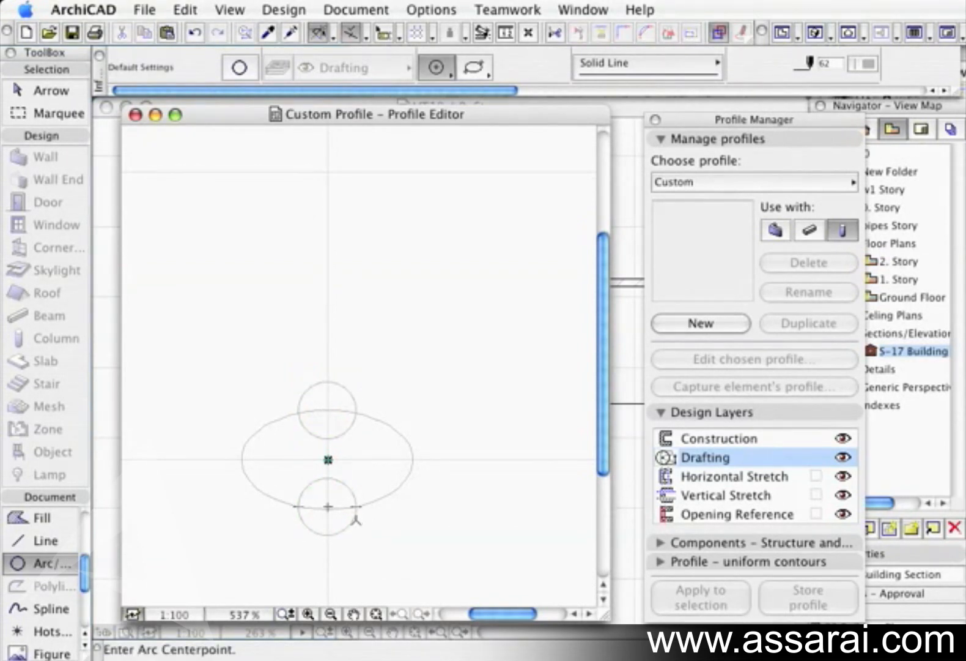
# Trim the ellipse and circle arcs outside the shape, leaving an oval outline with two rounded notches
pyautogui.keyDown('super'); pyautogui.click(352, 525); pyautogui.keyUp('super')
pyautogui.keyDown('super'); pyautogui.click(339, 507); pyautogui.keyUp('super')
pyautogui.keyDown('super'); pyautogui.click(344, 419); pyautogui.keyUp('super')
pyautogui.keyDown('super'); pyautogui.click(345, 391); pyautogui.keyUp('super')
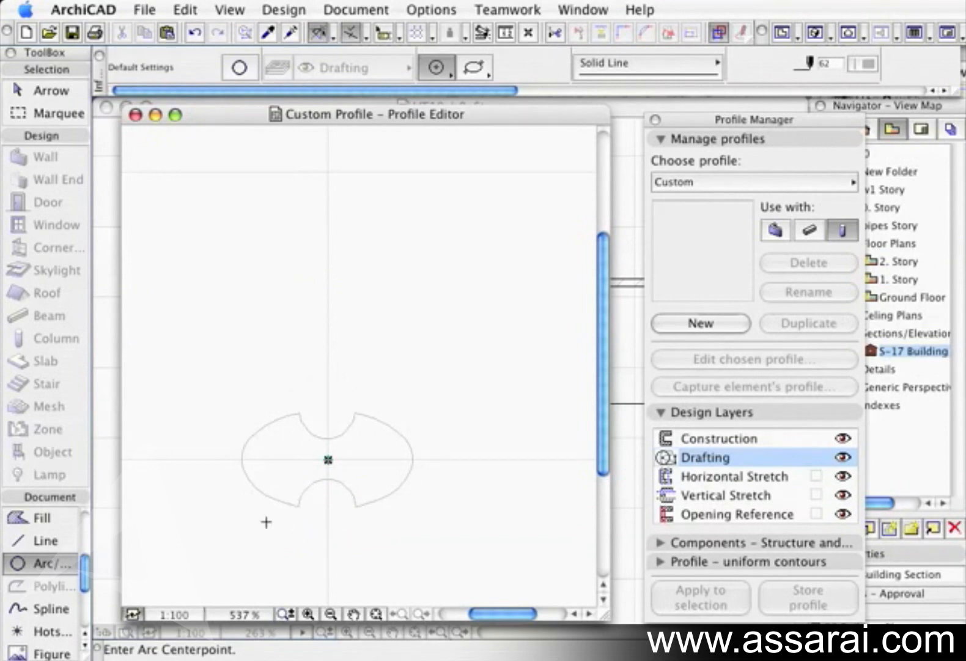
# Trace the notched oval outline with a Solid Fill on the Construction layer and store the profile as Oval Less
pyautogui.click(52, 518)
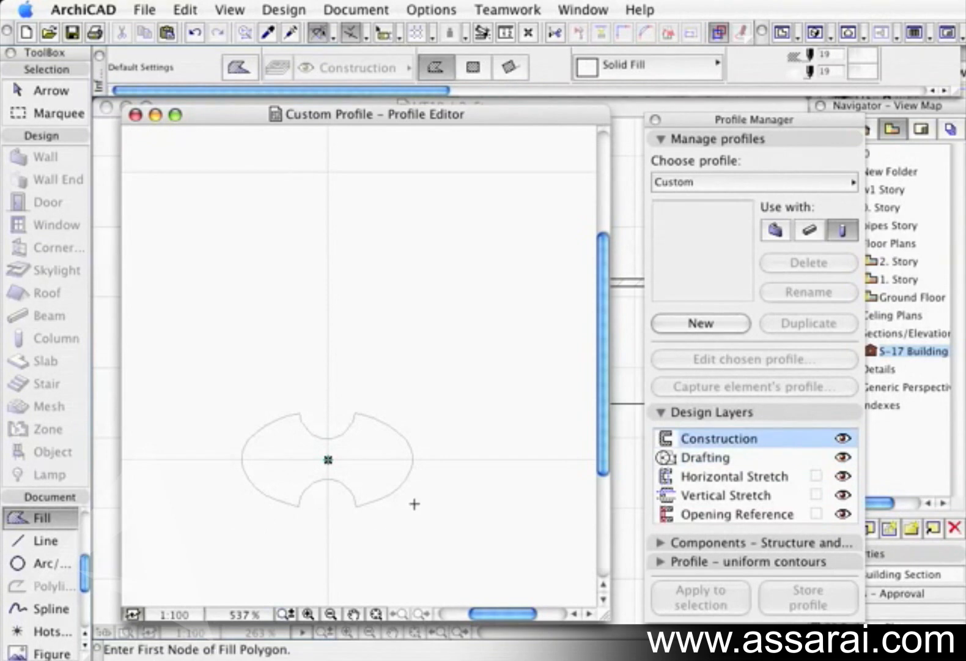
pyautogui.click(406, 478)
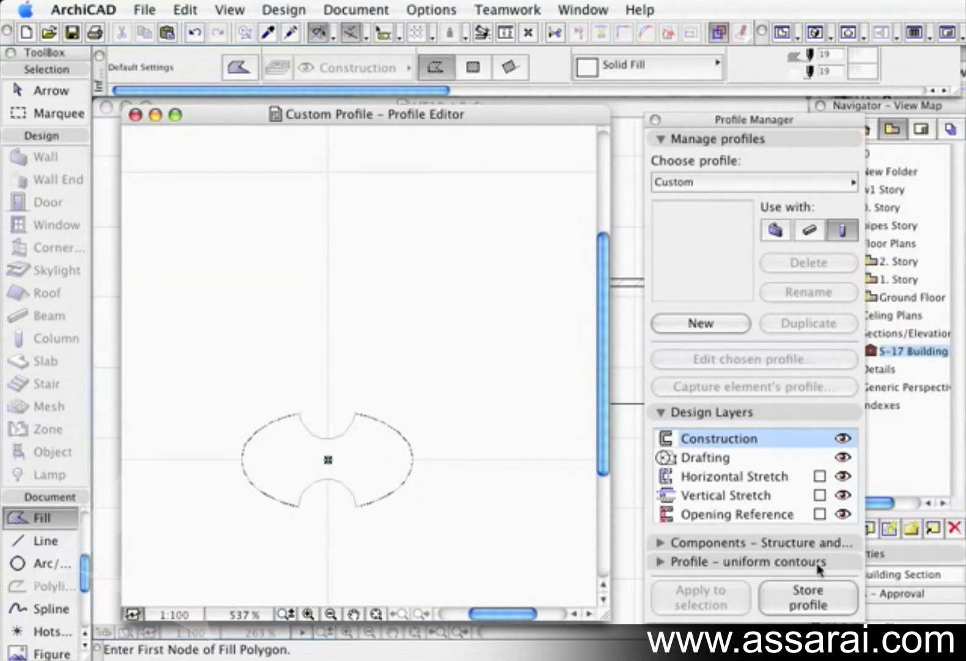
pyautogui.click(809, 597)
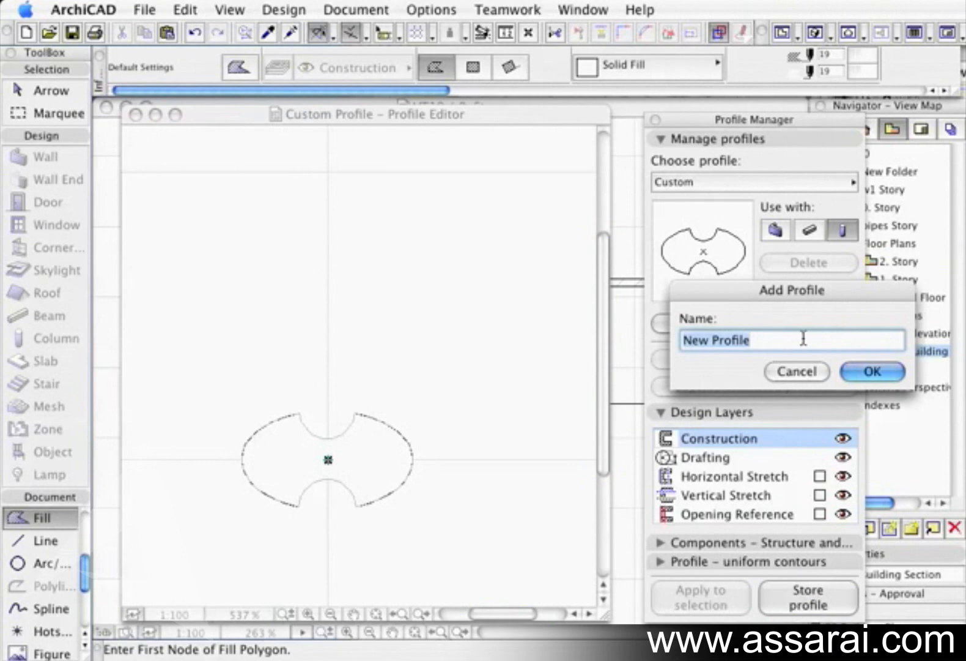
pyautogui.write('Oval')
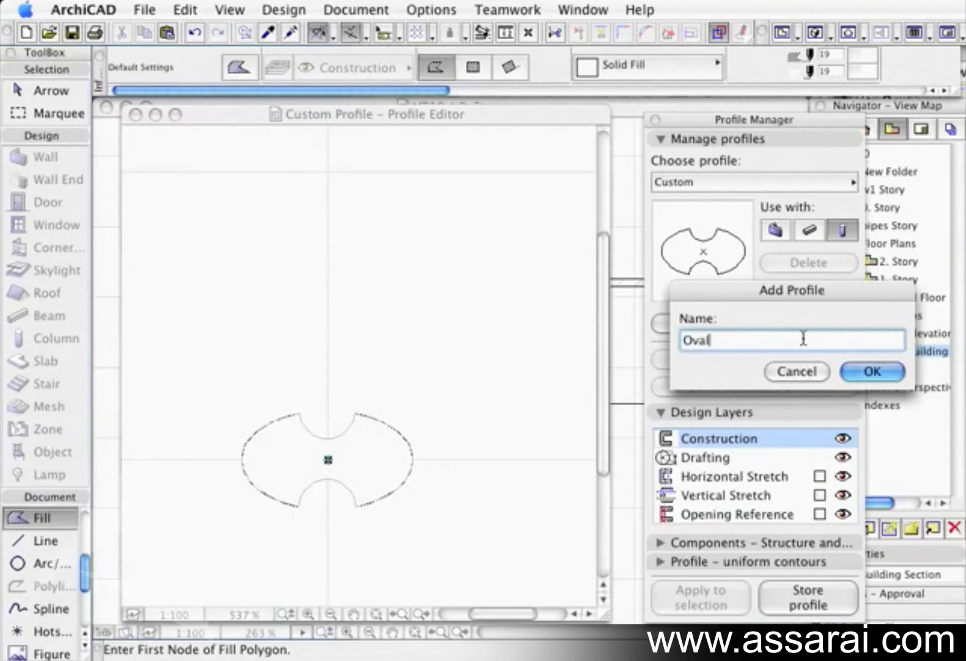
pyautogui.write(' Less')
pyautogui.click(869, 371)
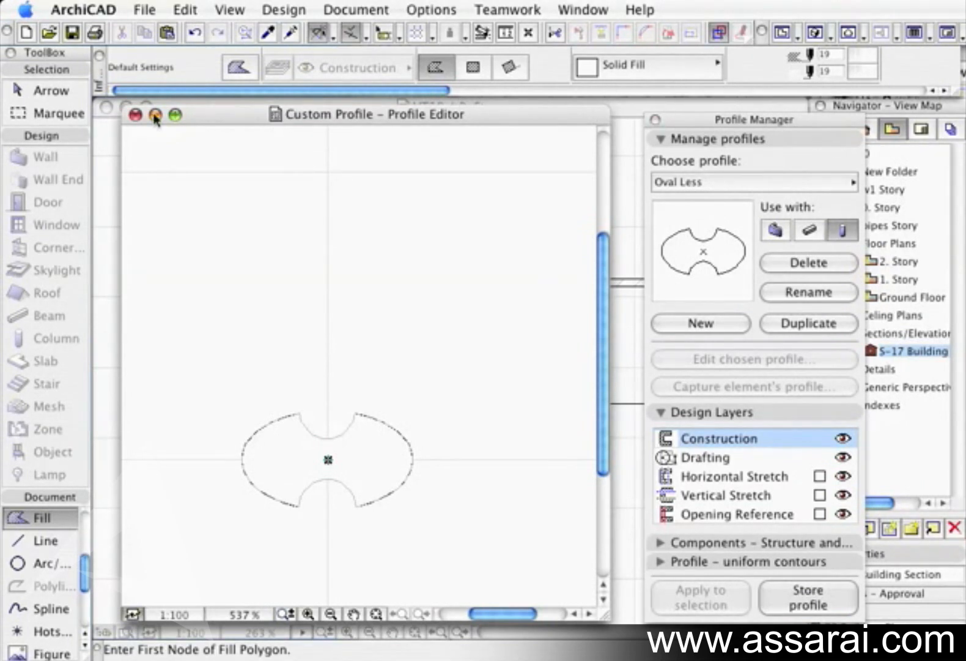
# Close the Profile Editor and the Profile Manager to return to the 0. Story floor plan
pyautogui.click(136, 115)
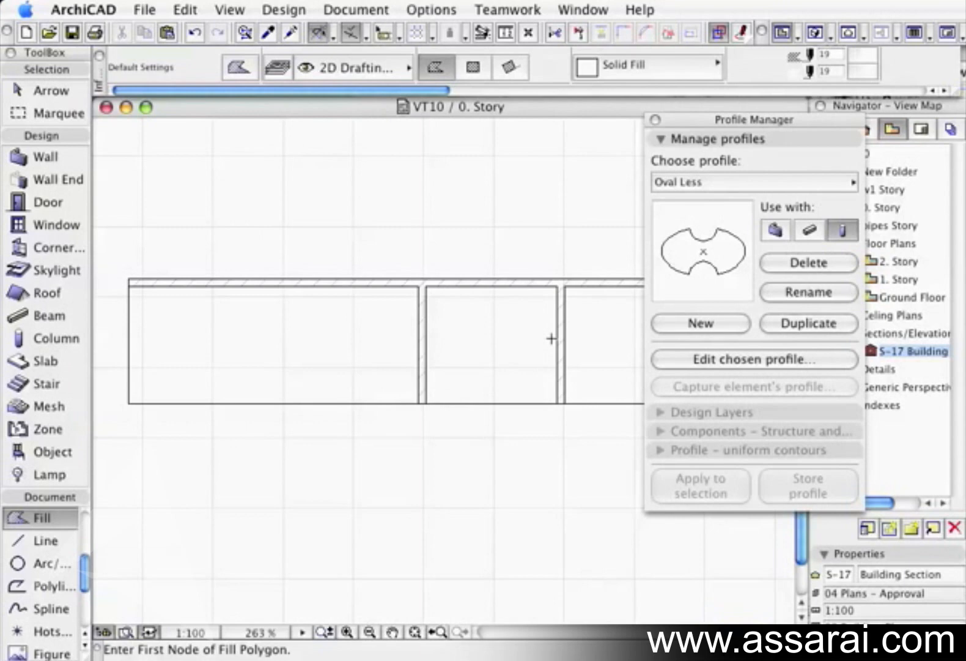
pyautogui.hscroll(2, 553, 339)
pyautogui.click(655, 119)
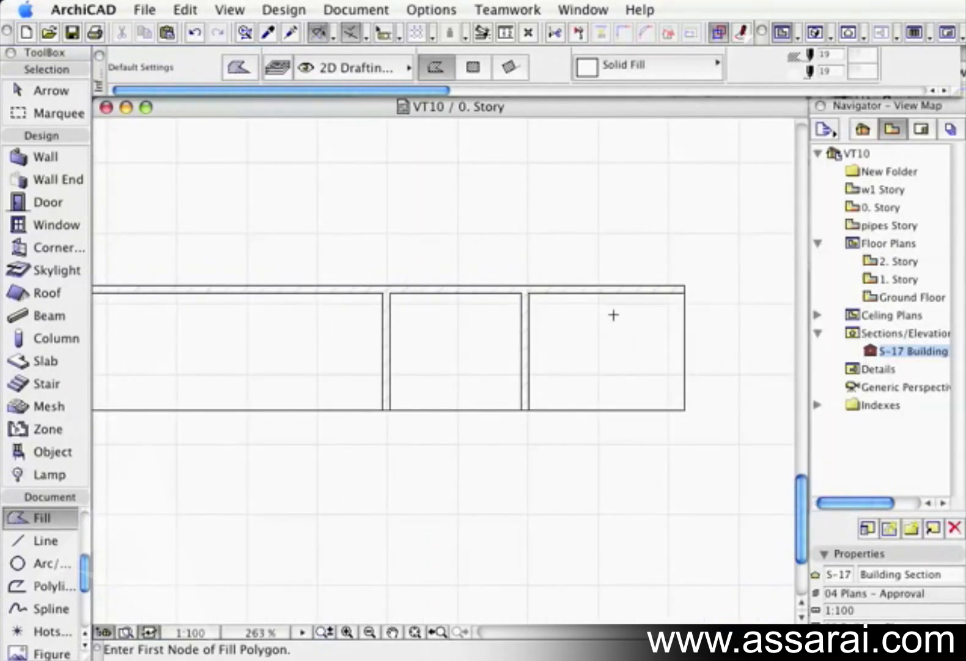
# Set the core profile in the default Column settings to Oval Less
pyautogui.moveTo(621, 318); pyautogui.dragTo(567, 300, button='middle')
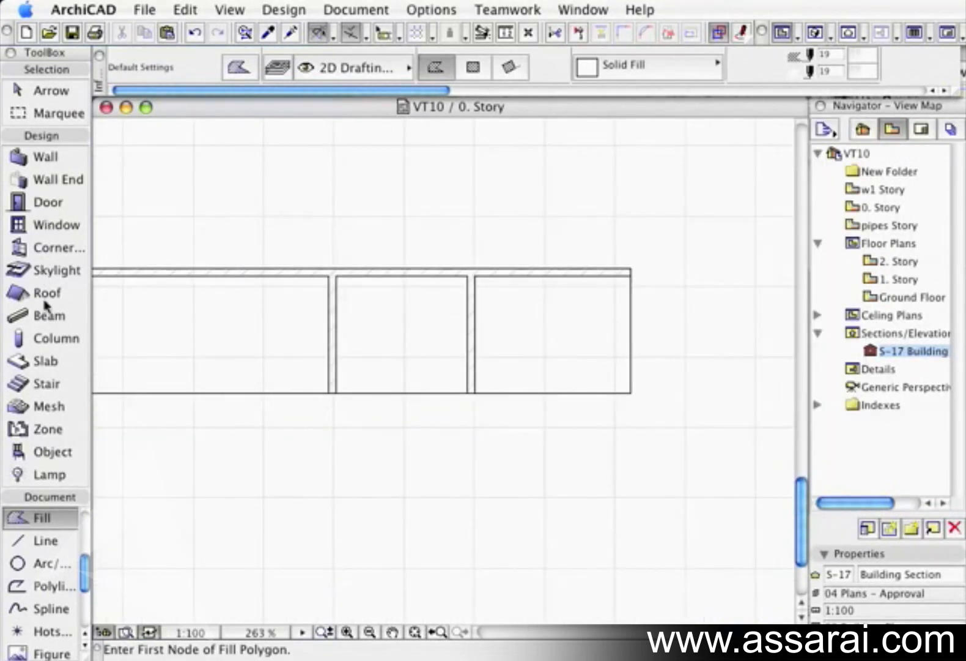
pyautogui.doubleClick(49, 338)
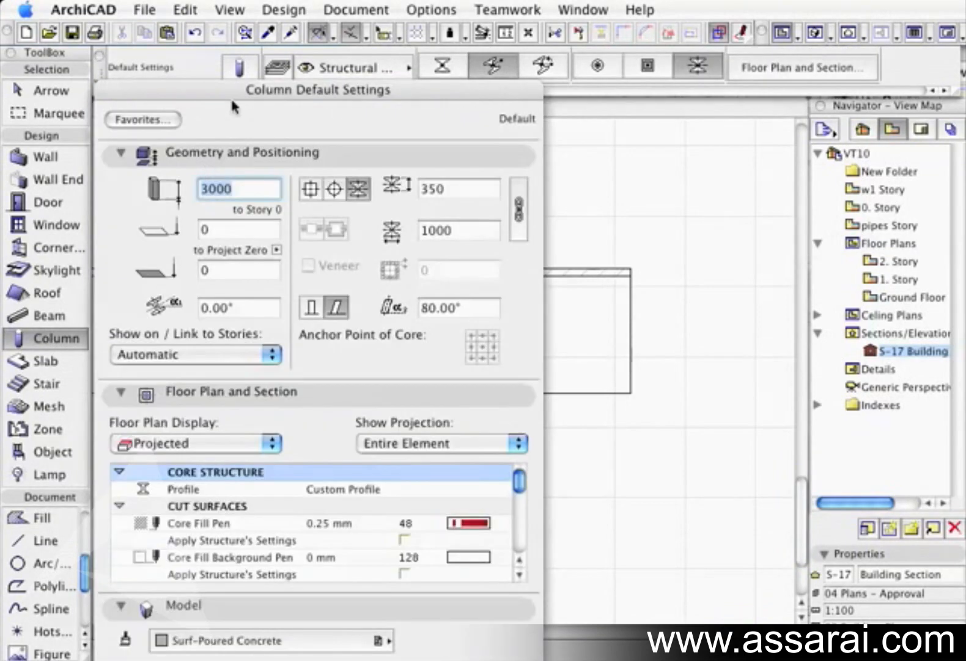
pyautogui.click(367, 490)
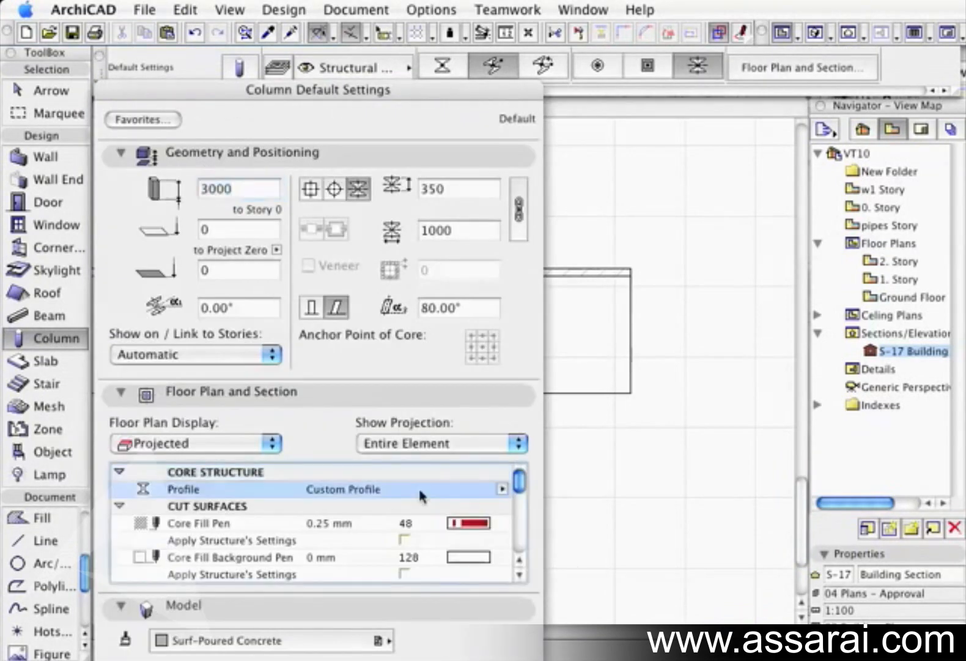
pyautogui.click(502, 489)
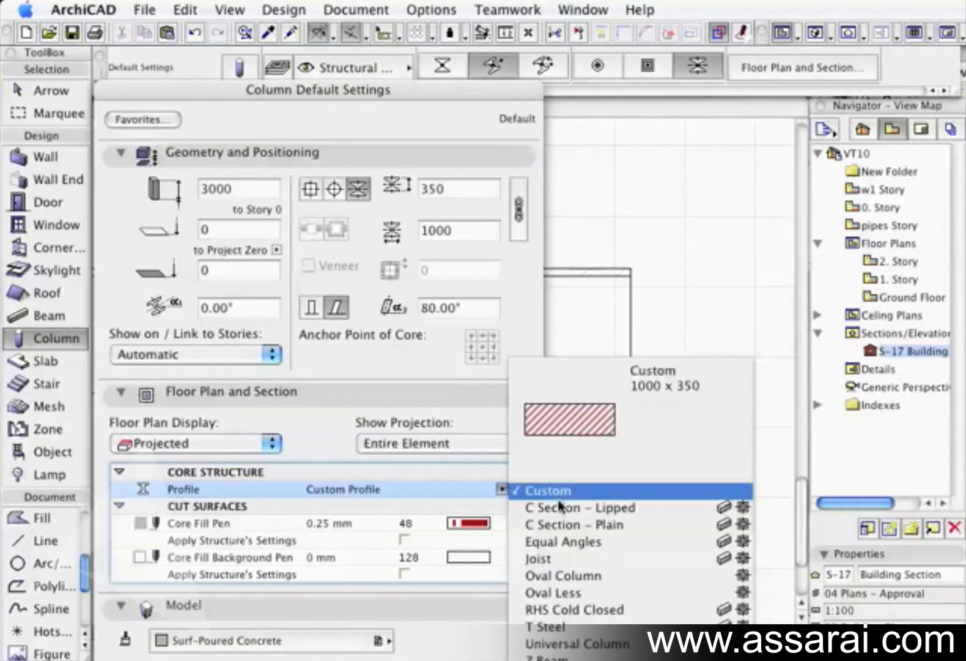
pyautogui.click(578, 593)
pyautogui.press('Return')
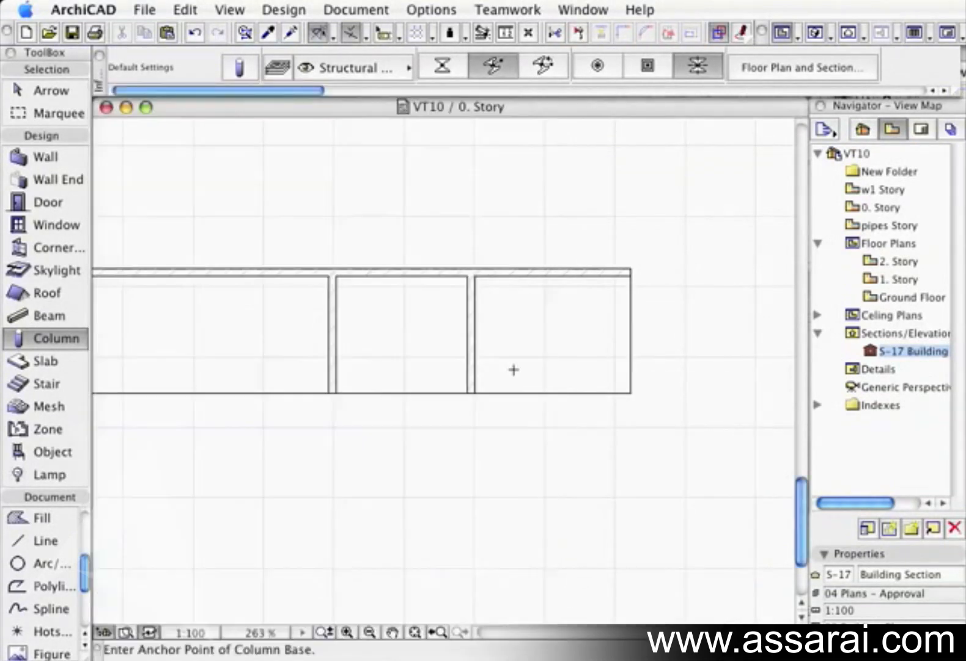
# Place an Oval Less column in the easternmost bay as a vertical column, with its long axis horizontal on the plan
pyautogui.click(594, 328)
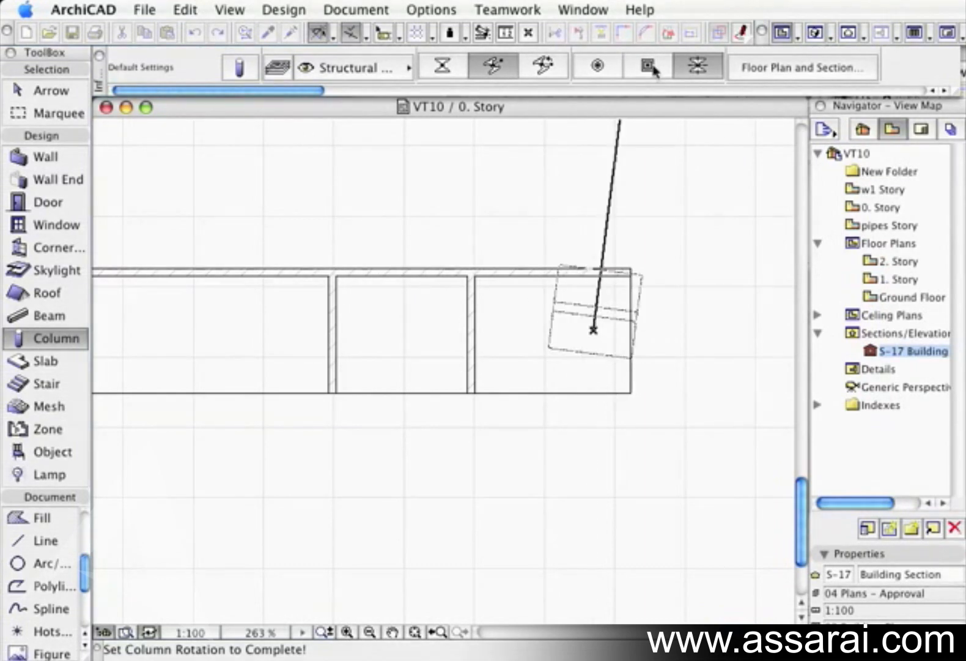
pyautogui.hscroll(3, 663, 70)
pyautogui.hscroll(3, 663, 71)
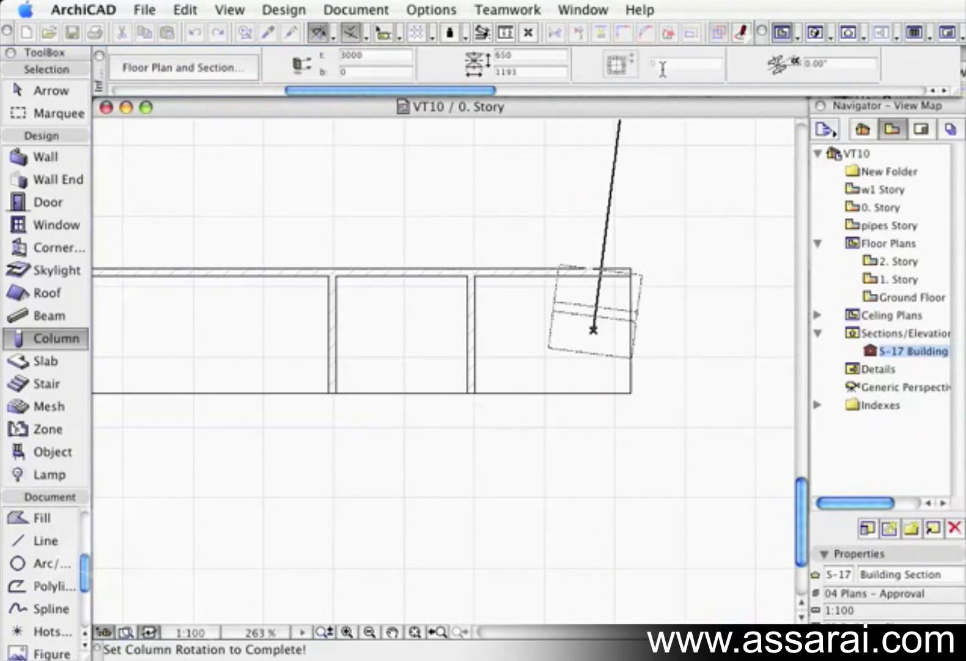
pyautogui.hscroll(3, 663, 70)
pyautogui.click(744, 63)
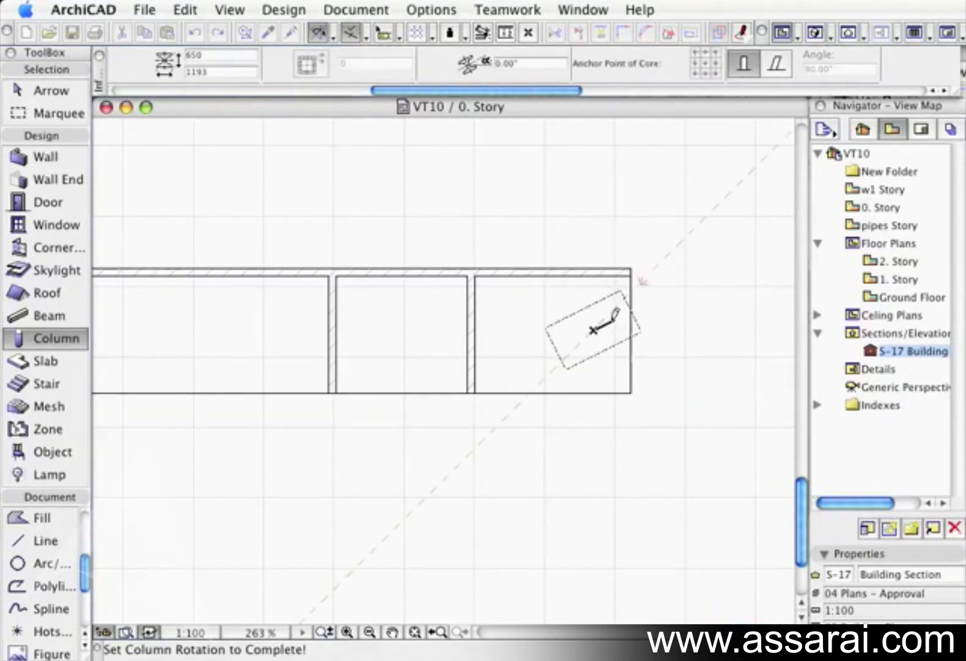
pyautogui.click(643, 332)
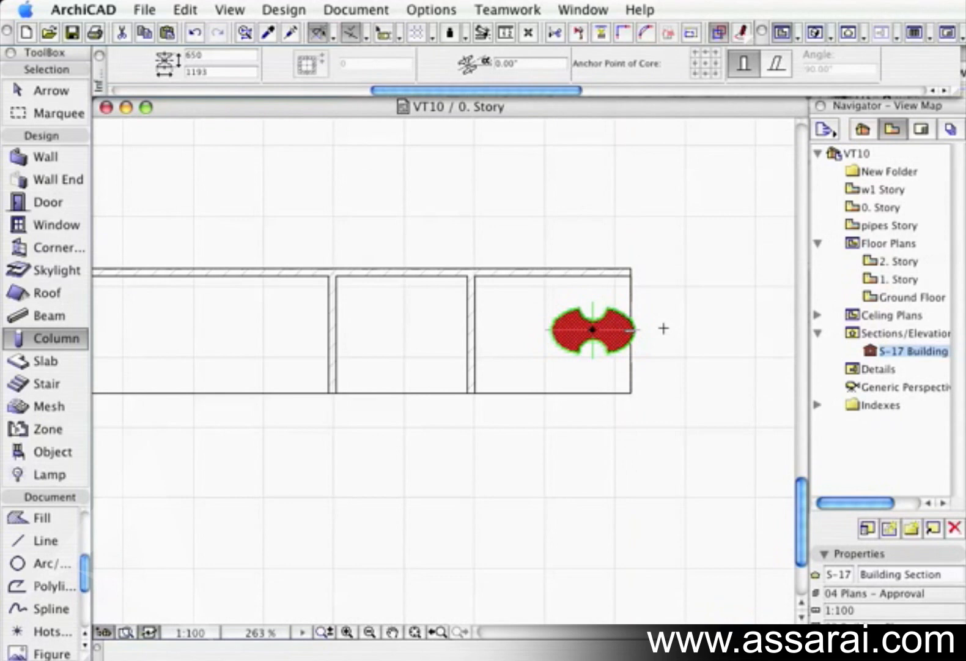
pyautogui.click(686, 316)
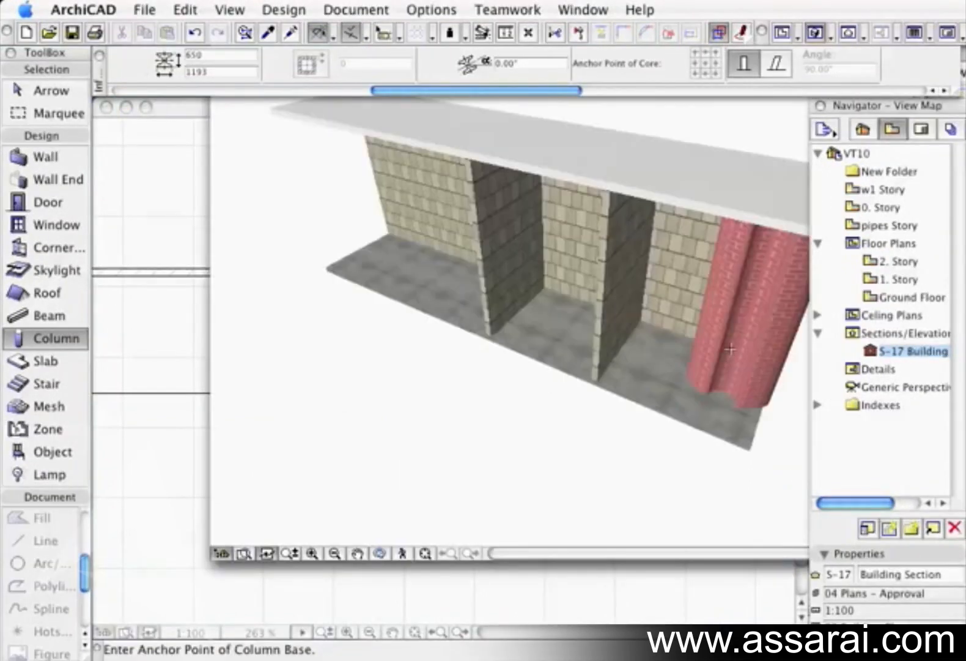
# Examine the notched oval column between the slabs in the 3D view from several angles
pyautogui.keyDown('shift'); pyautogui.moveTo(737, 344); pyautogui.dragTo(546, 340, button='middle'); pyautogui.keyUp('shift')
pyautogui.keyDown('shift'); pyautogui.moveTo(527, 385); pyautogui.dragTo(613, 315, button='middle'); pyautogui.keyUp('shift')
pyautogui.keyDown('shift'); pyautogui.moveTo(556, 257); pyautogui.dragTo(622, 338, button='middle'); pyautogui.keyUp('shift')
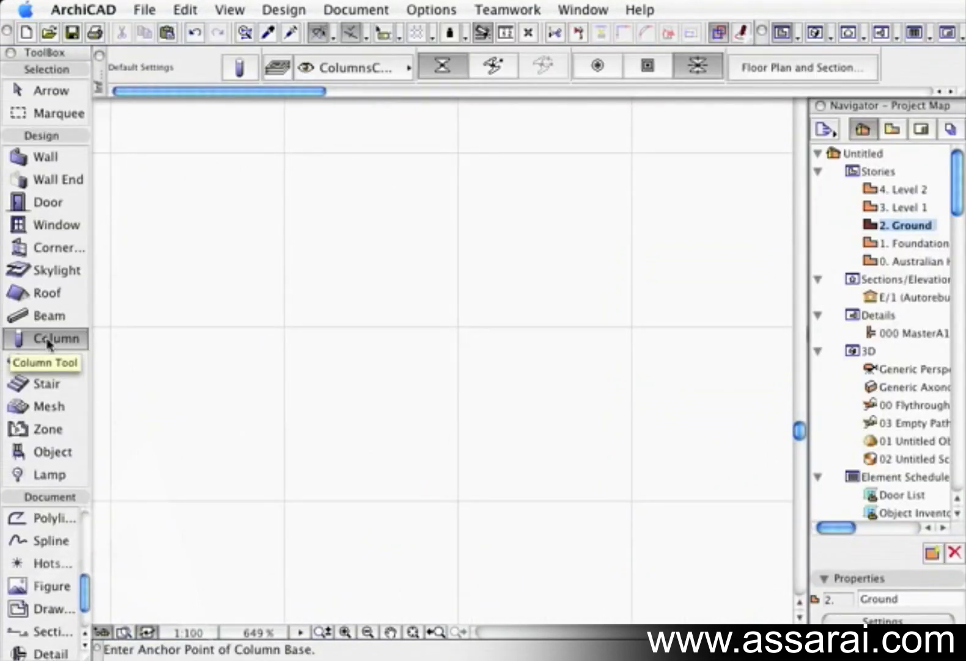
# Search all libraries in the Object default settings for library parts whose names contain "column"
pyautogui.click(46, 452)
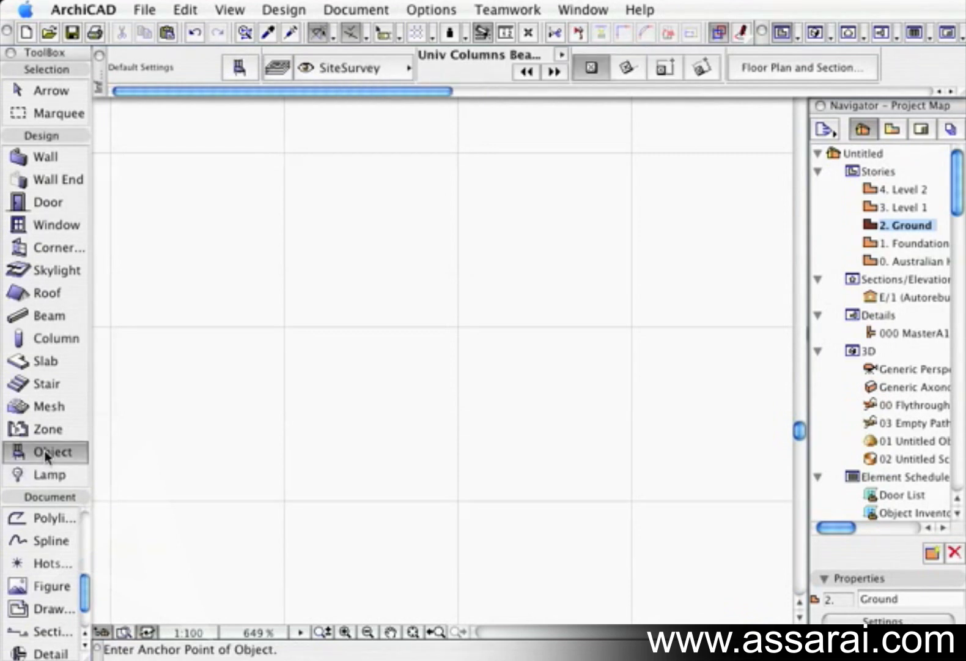
pyautogui.doubleClick(47, 453)
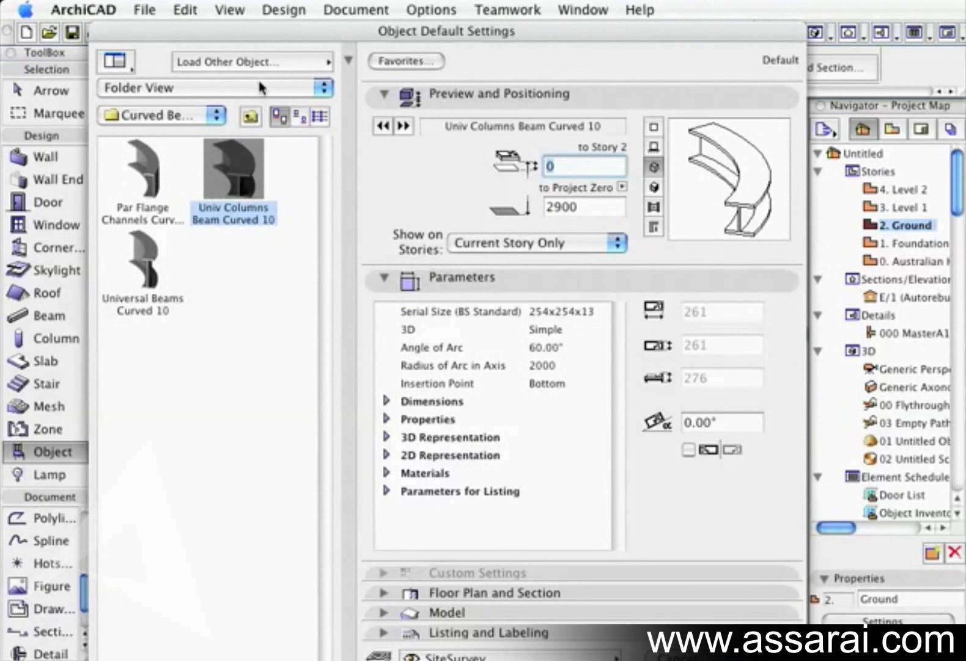
pyautogui.click(263, 85)
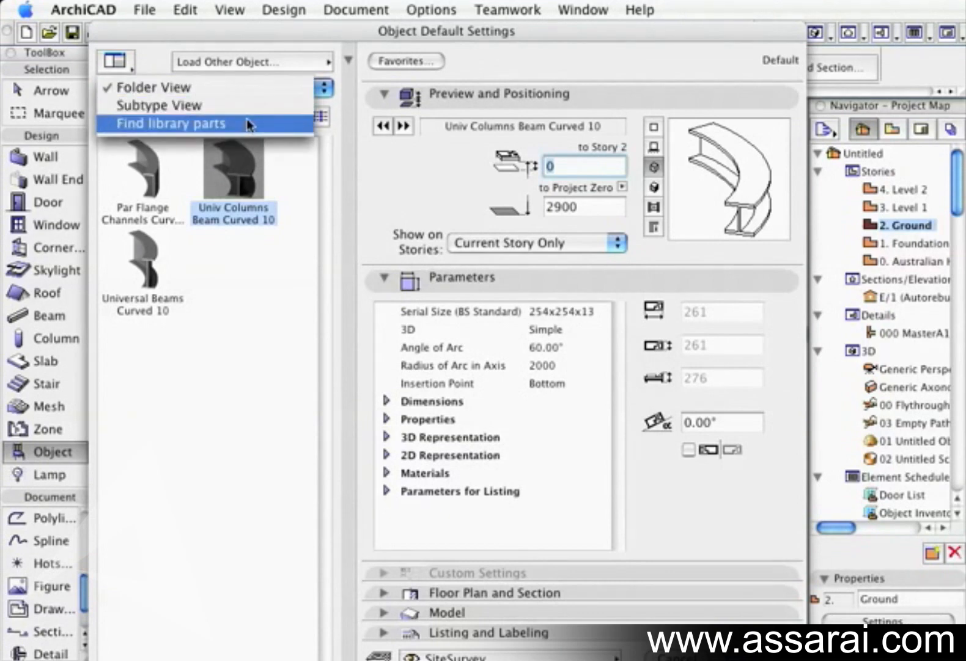
pyautogui.click(248, 124)
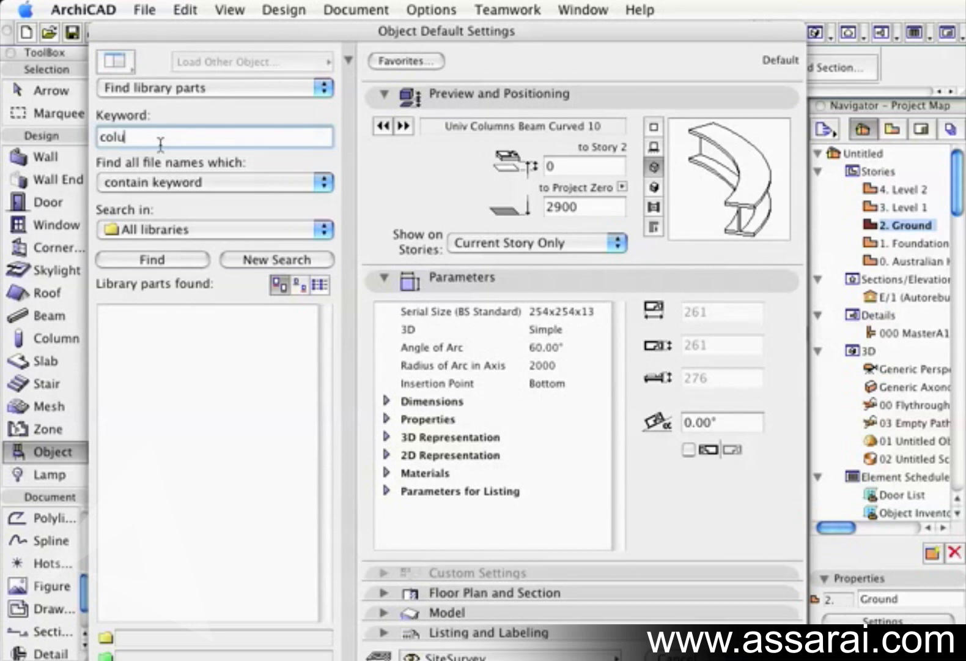
pyautogui.write('column')
pyautogui.click(129, 260)
# Preview the found column objects, including CHS Hot-Finished Column 10, Column Conic 10, Column Doric 02 10 and Column Faceted 10, and the steel sections
pyautogui.click(251, 343)
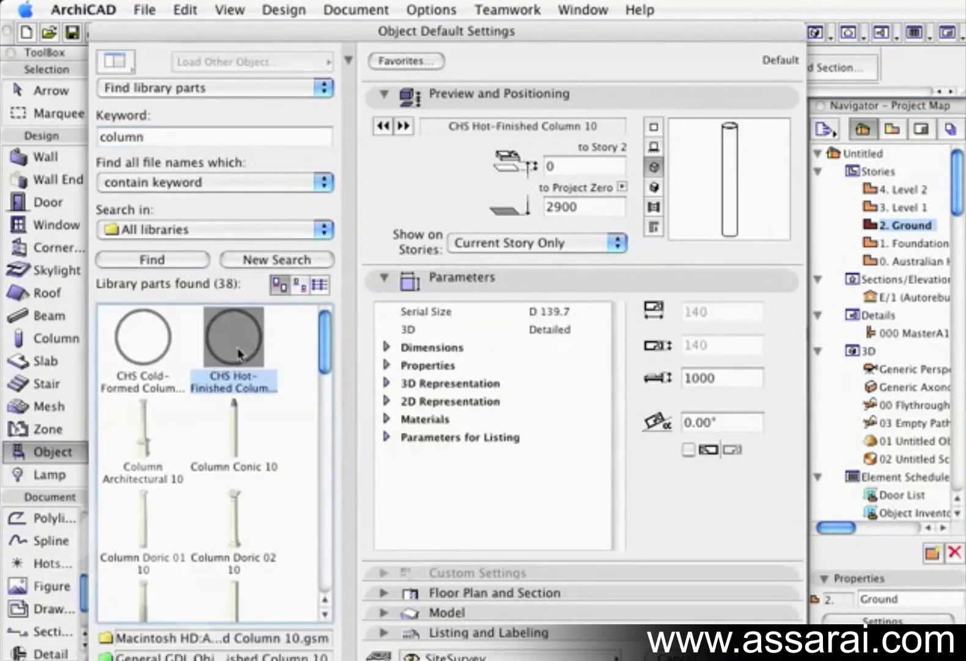
pyautogui.click(153, 358)
pyautogui.click(232, 442)
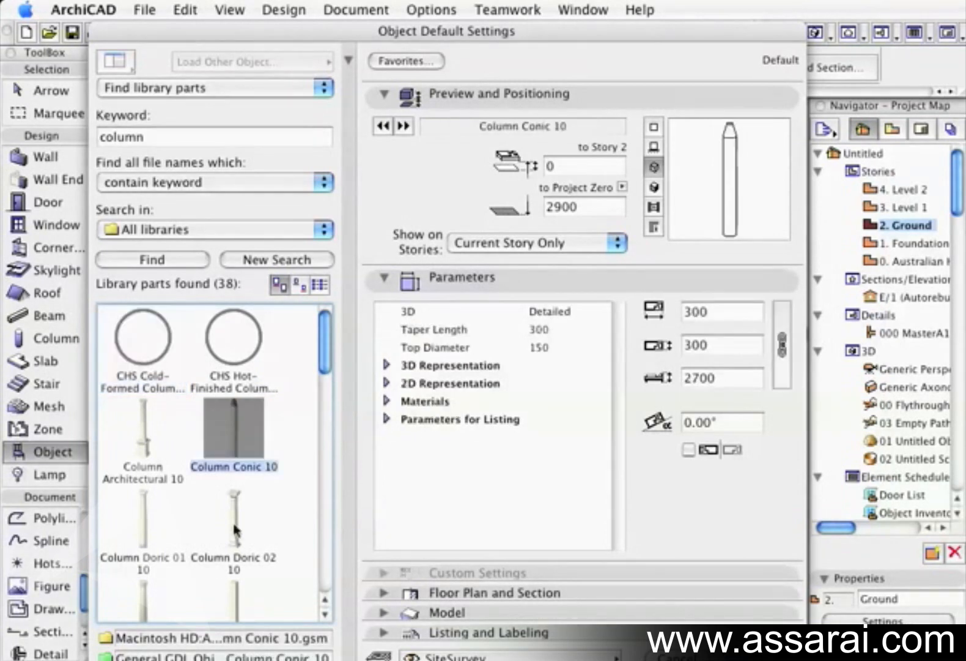
pyautogui.click(233, 524)
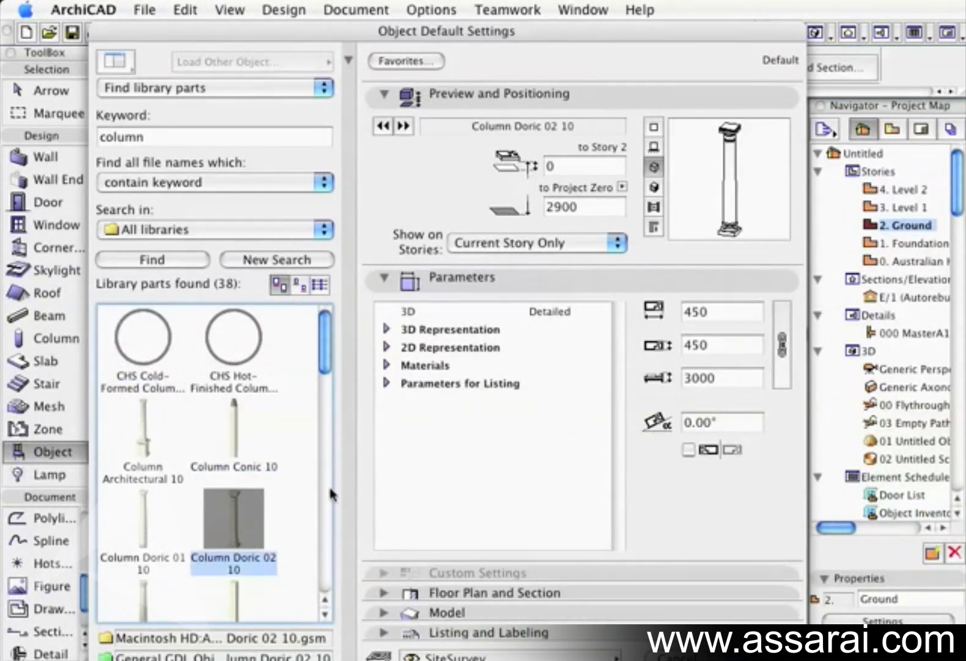
pyautogui.moveTo(325, 370); pyautogui.dragTo(326, 377)
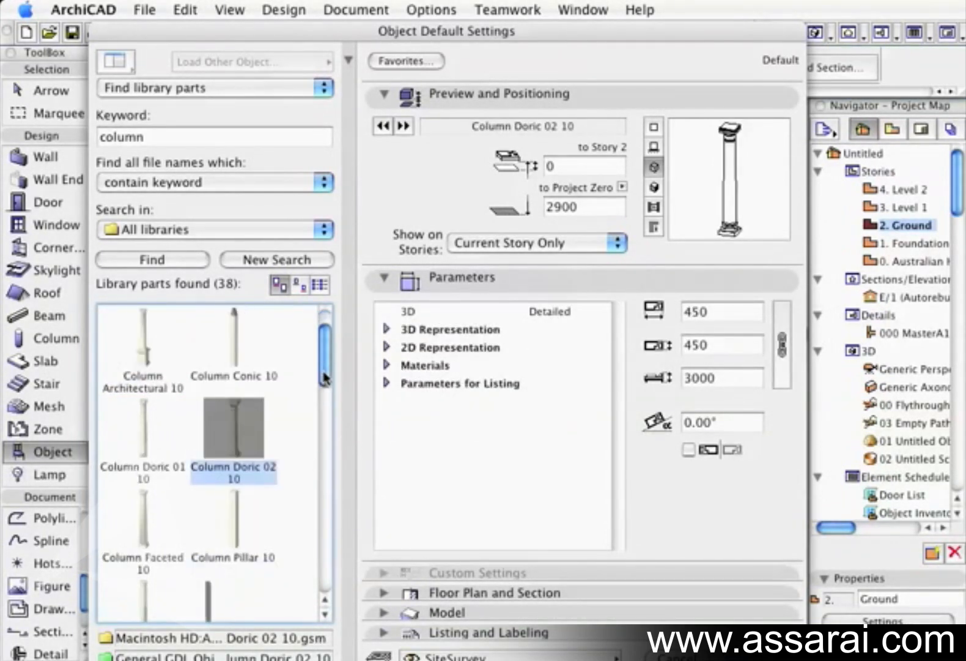
pyautogui.click(169, 518)
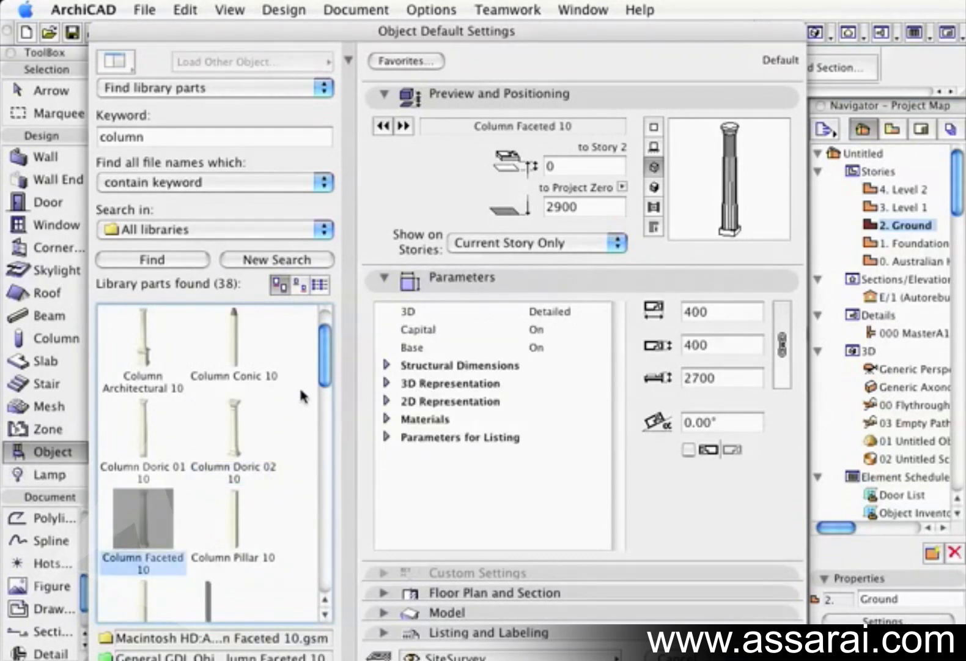
pyautogui.moveTo(326, 372); pyautogui.dragTo(324, 572)
pyautogui.click(132, 433)
pyautogui.click(235, 520)
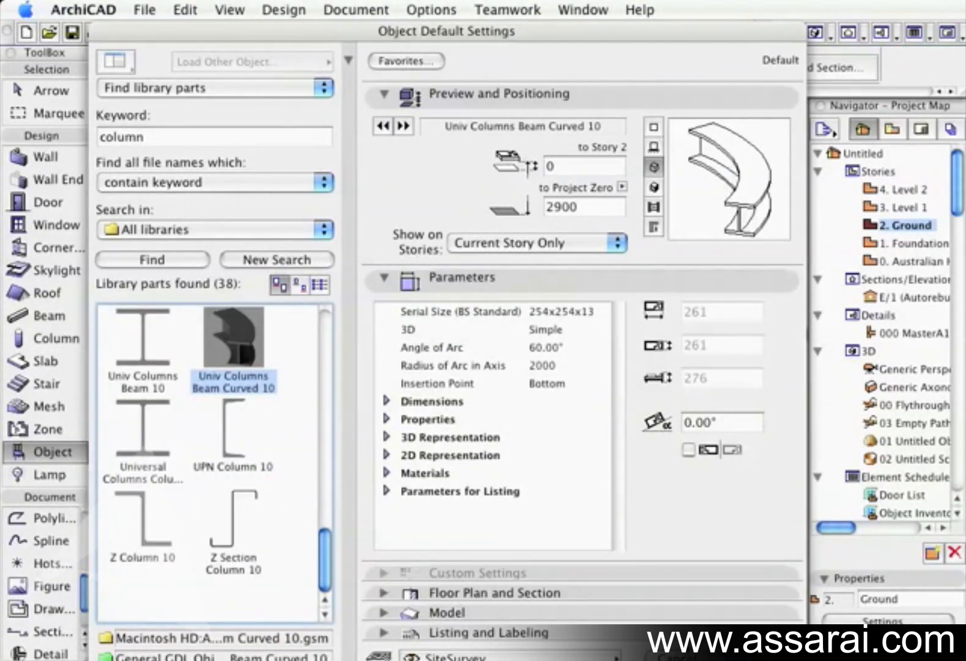